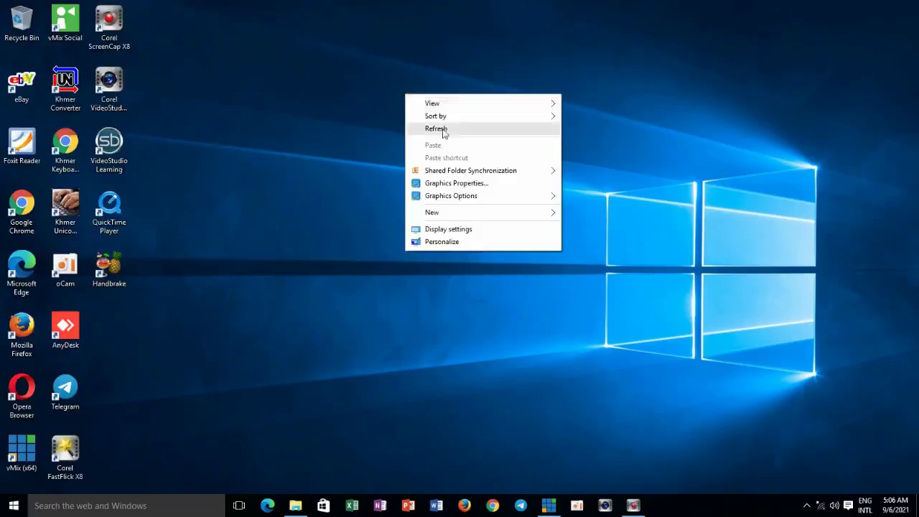
# Step: Launch Corel VideoStudio Pro X8 from the desktop
pyautogui.click(115, 82)
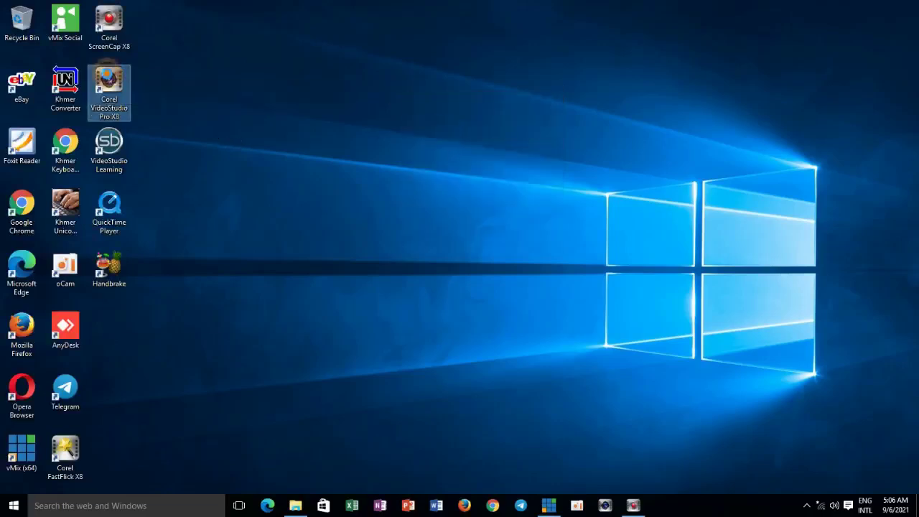
pyautogui.rightClick(107, 74)
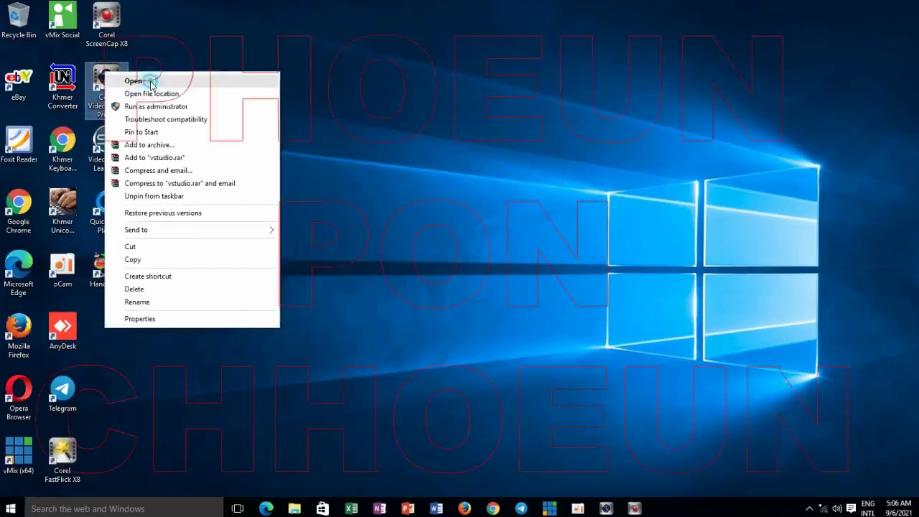
pyautogui.click(151, 82)
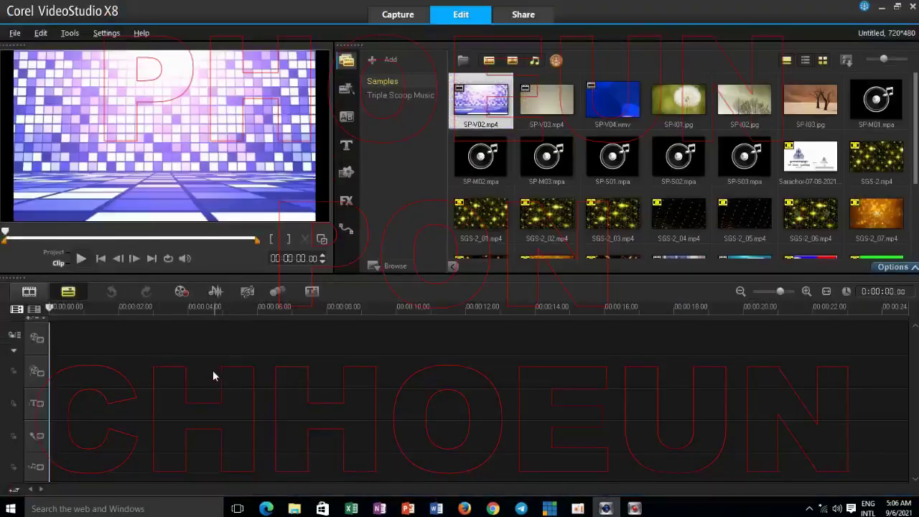
# Step: Switch to File Explorer's PPC Teach folder and shorten its window to uncover the timeline, selecting the Computer skills project file
pyautogui.click(294, 508)
pyautogui.moveTo(512, 61); pyautogui.dragTo(565, 62)
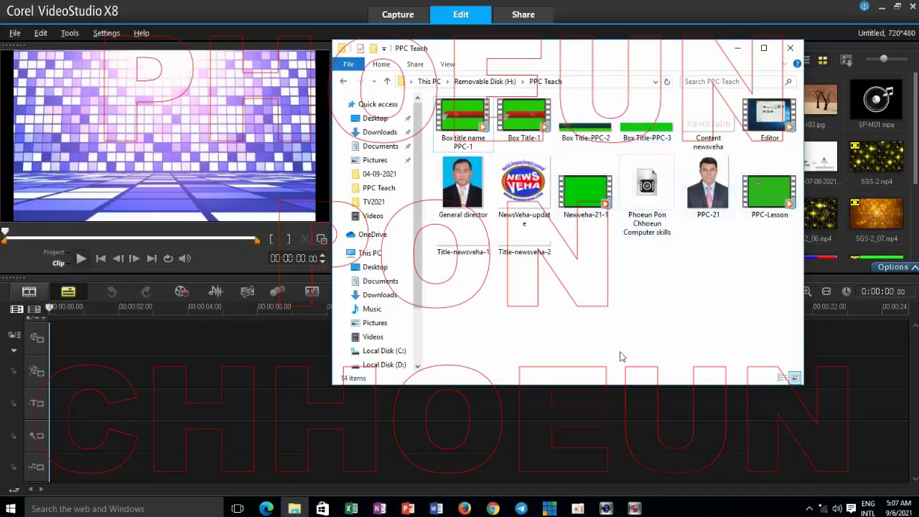
pyautogui.moveTo(632, 387); pyautogui.dragTo(632, 300)
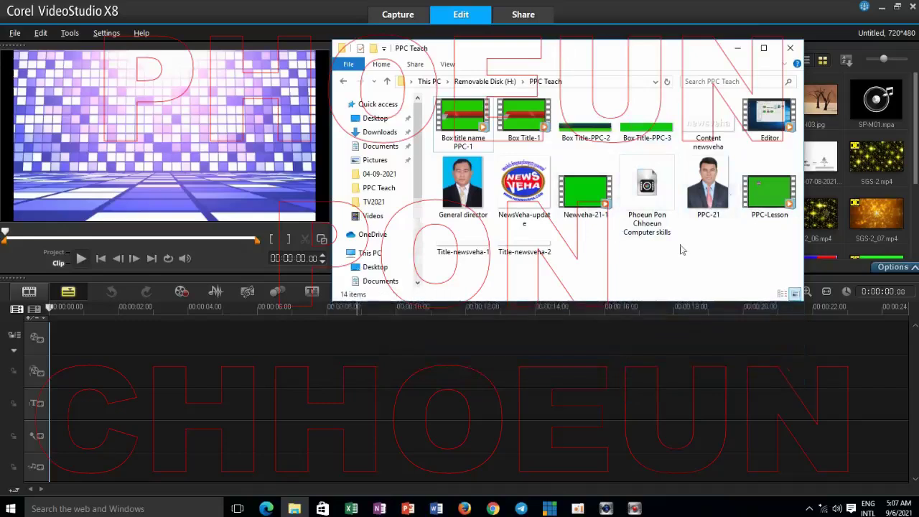
pyautogui.click(658, 195)
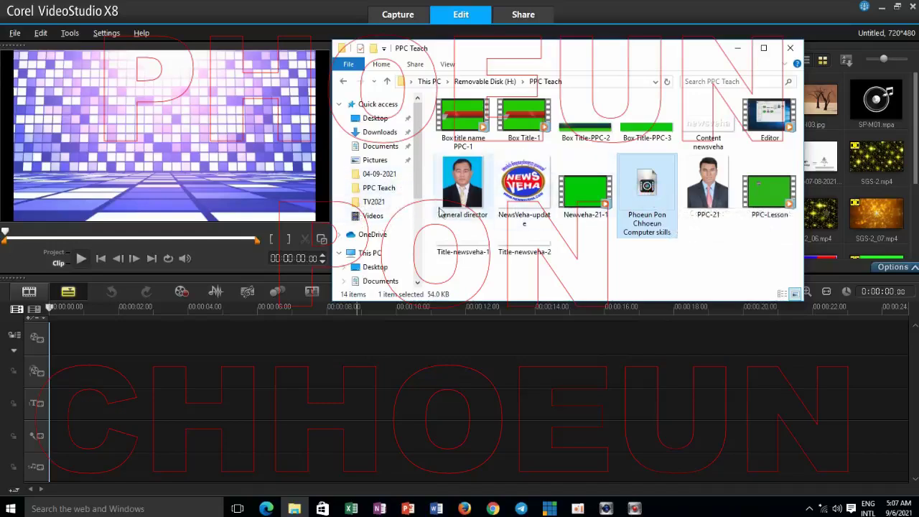
# Step: Browse from This PC to Removable Disk (H:) and open its PPC Teach folder to locate the project file
pyautogui.moveTo(420, 193); pyautogui.dragTo(424, 261)
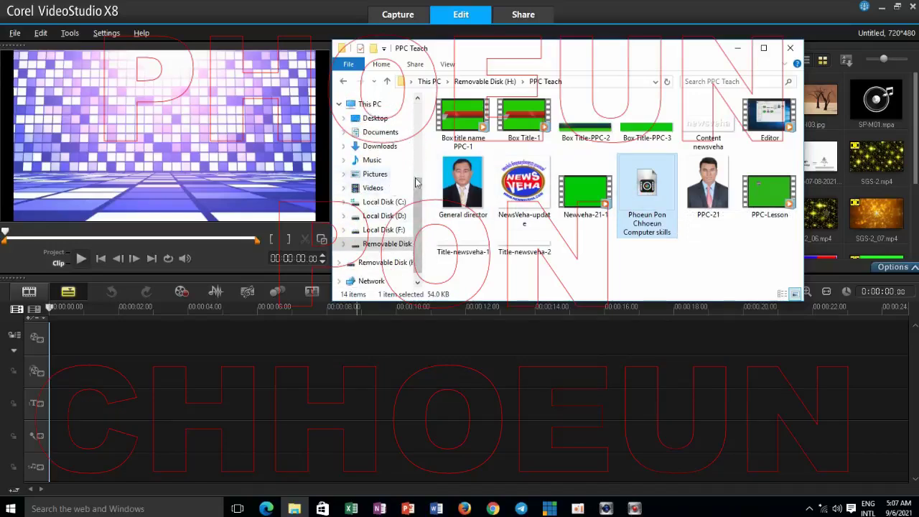
pyautogui.click(418, 147)
pyautogui.click(370, 165)
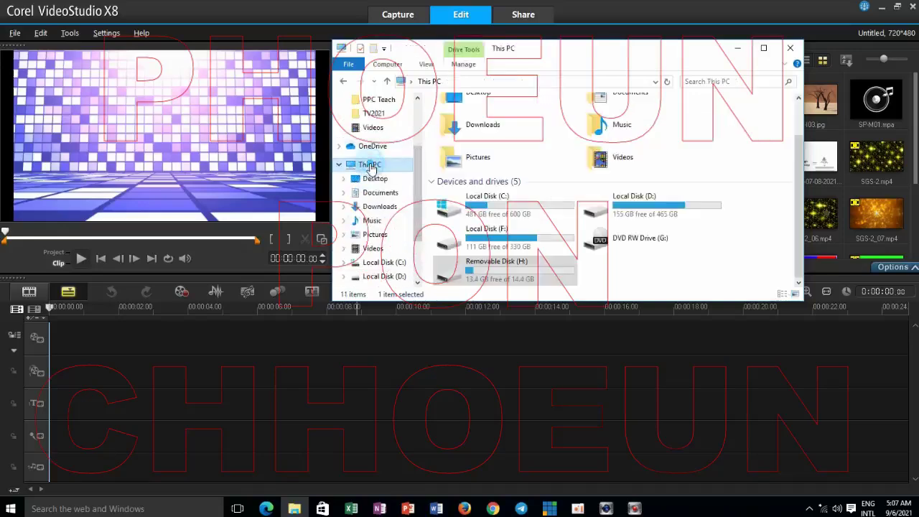
pyautogui.doubleClick(509, 266)
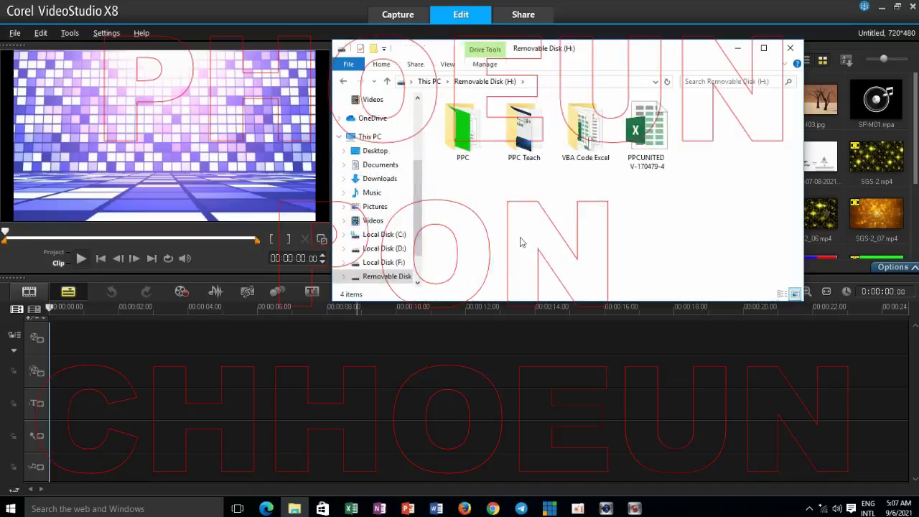
pyautogui.doubleClick(527, 144)
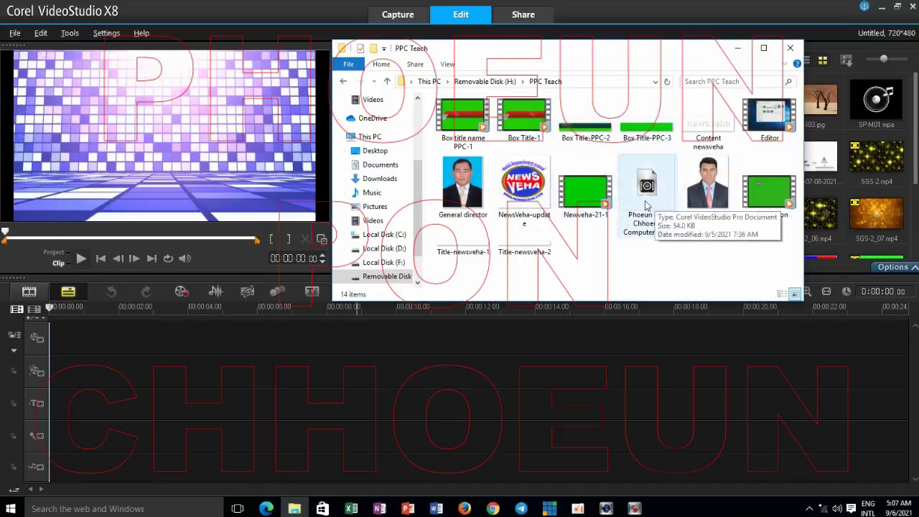
# Step: Open the existing Computer skills project in VideoStudio from the PPC Teach folder on Removable Disk (H:)
pyautogui.click(10, 34)
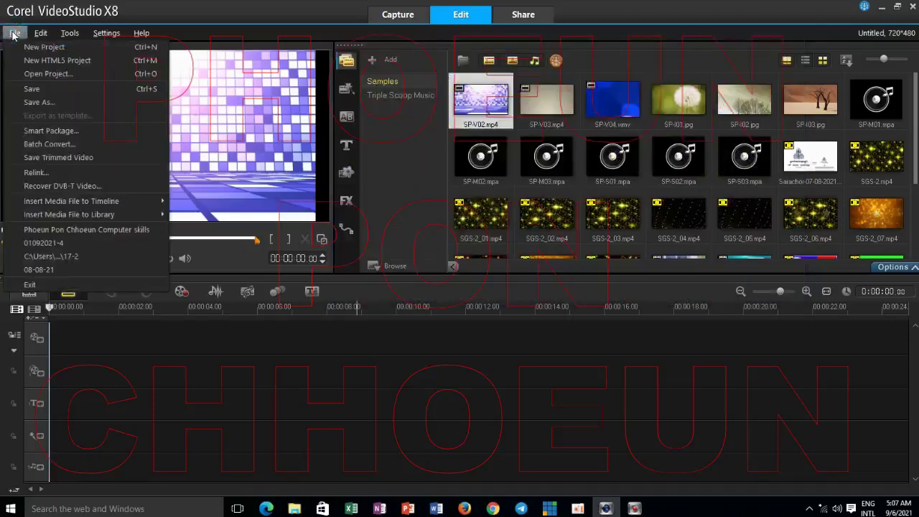
pyautogui.click(28, 77)
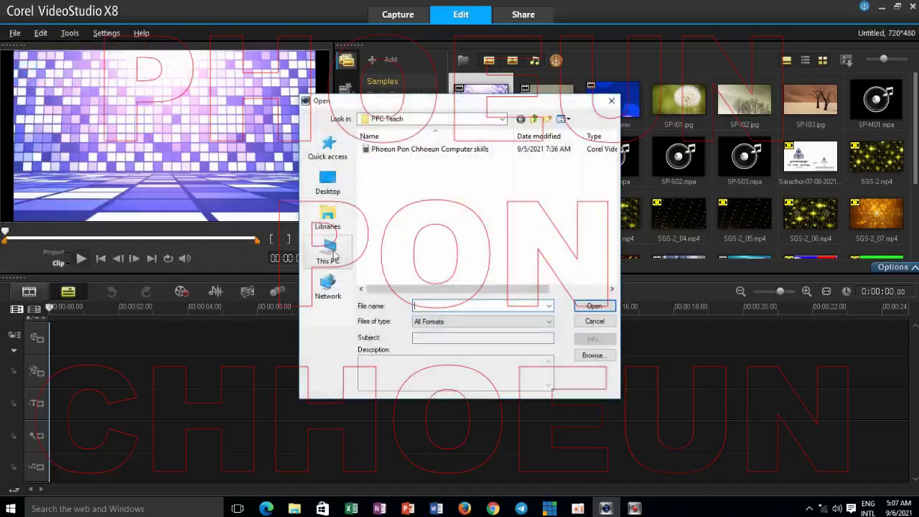
pyautogui.click(344, 258)
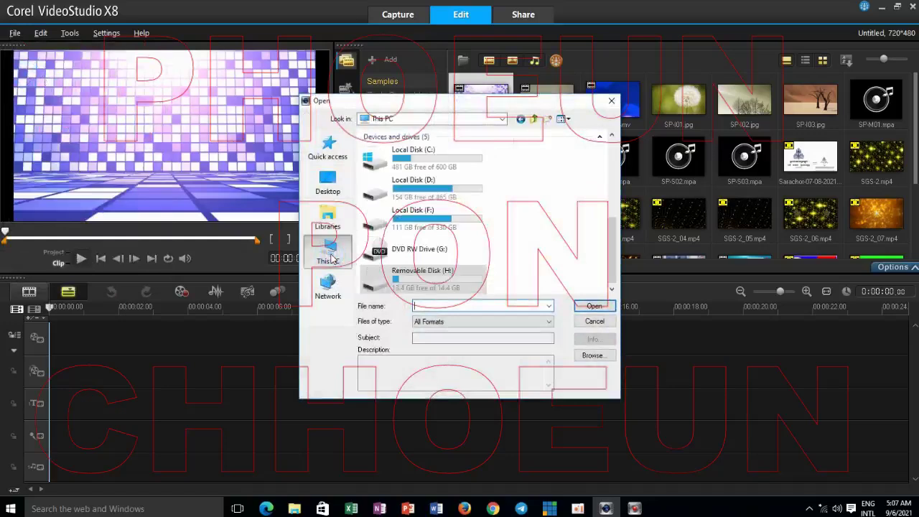
pyautogui.doubleClick(428, 280)
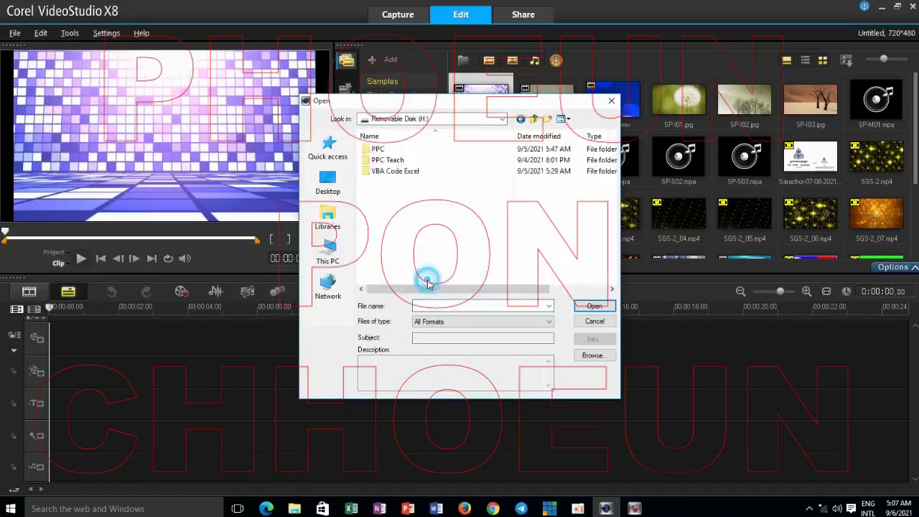
pyautogui.doubleClick(397, 161)
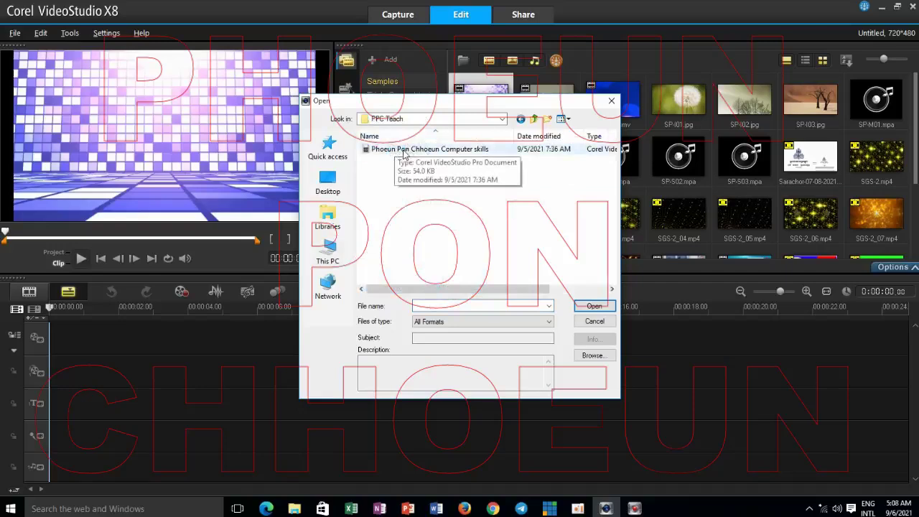
pyautogui.click(403, 151)
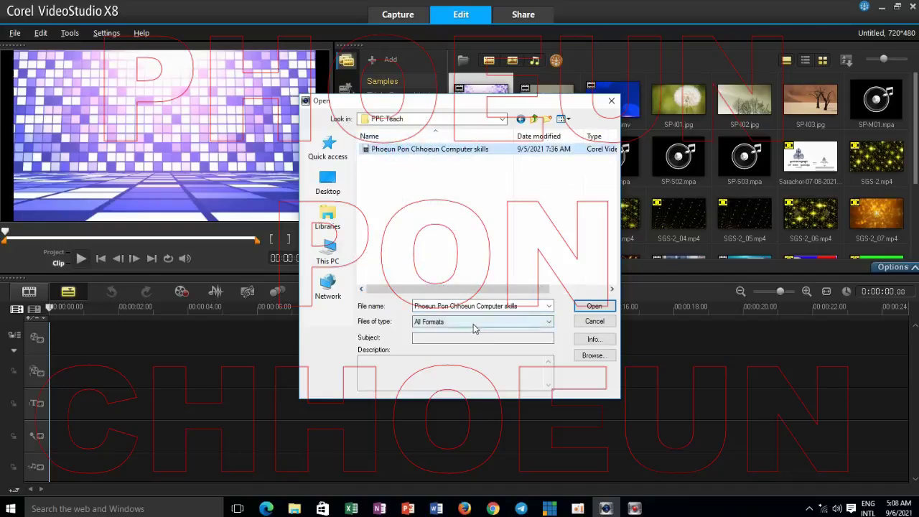
pyautogui.click(594, 307)
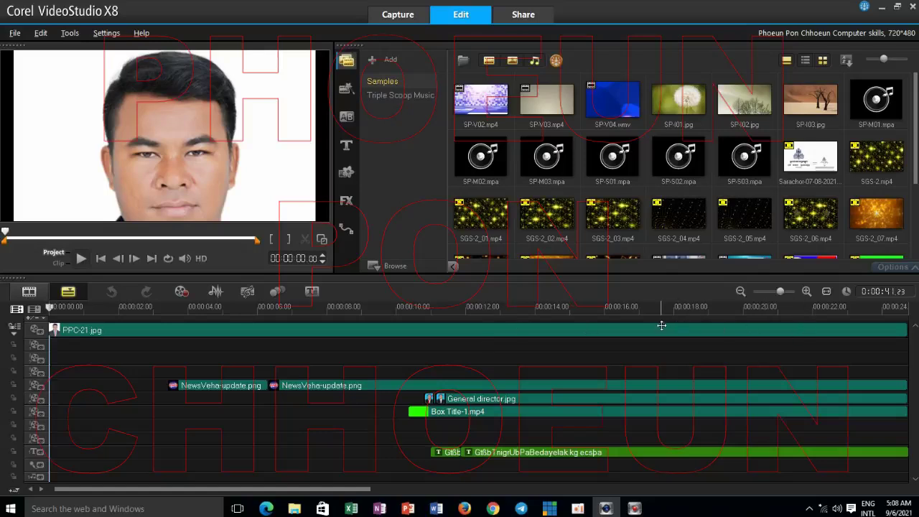
# Step: Play the project to review its logo and title overlays, then return the playhead to about 00:00:27.00
pyautogui.scroll(-3, 660, 325)
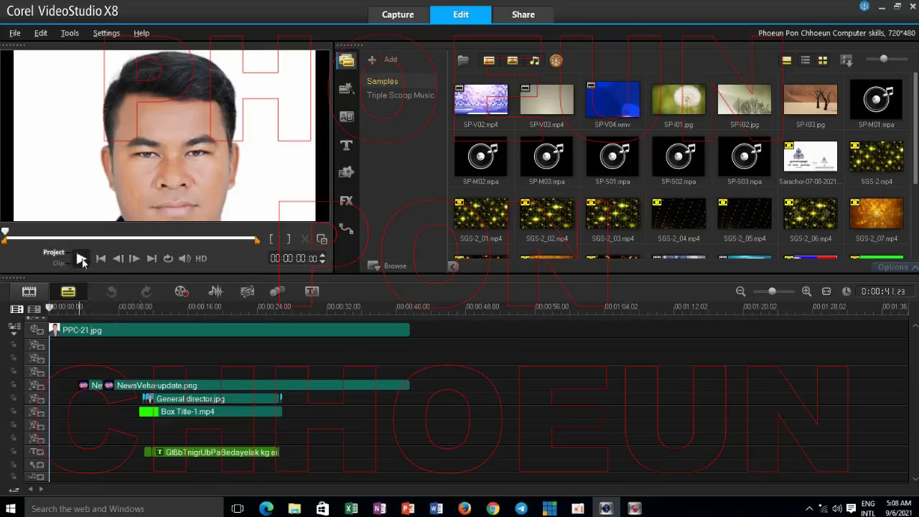
pyautogui.click(81, 259)
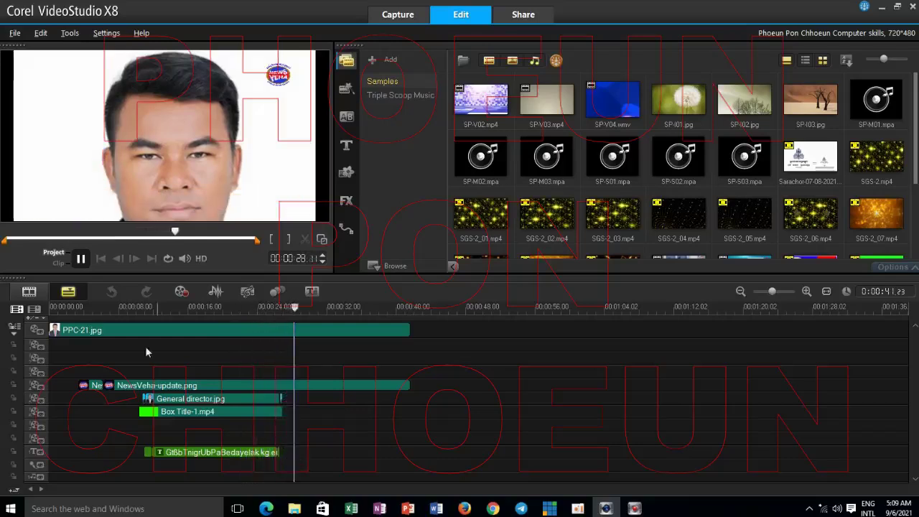
pyautogui.press('space')
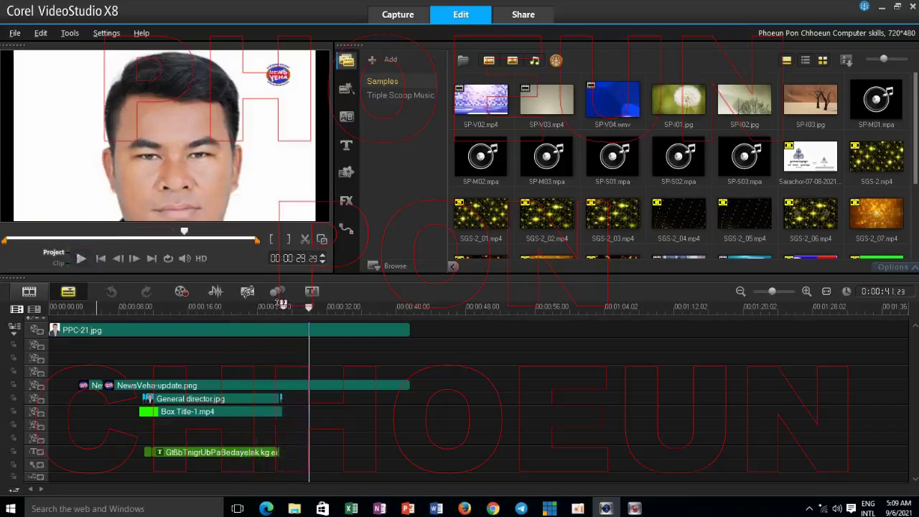
pyautogui.moveTo(309, 307); pyautogui.dragTo(285, 307)
# Step: Play the PPC-Lesson sample video from the PPC Teach folder, skipping ahead to the name title and scrolling text, and minimize the player
pyautogui.click(297, 510)
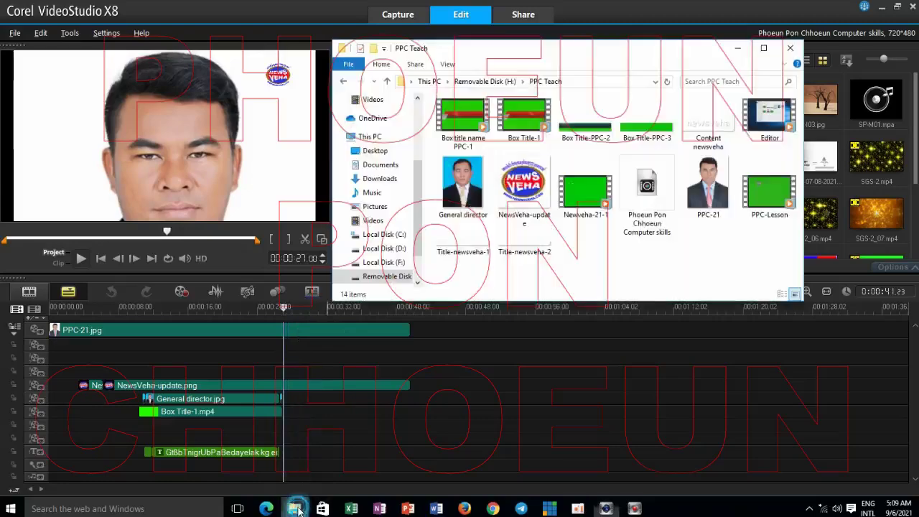
pyautogui.click(772, 191)
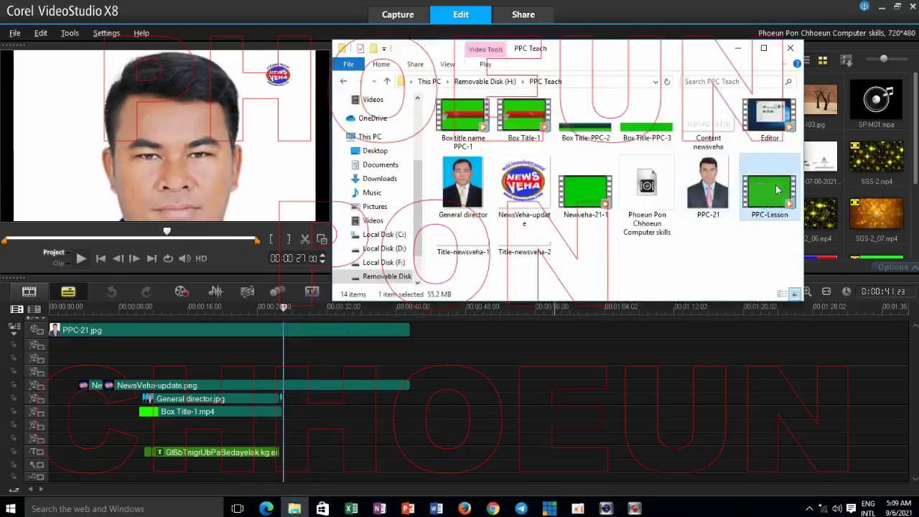
pyautogui.rightClick(766, 191)
pyautogui.click(768, 195)
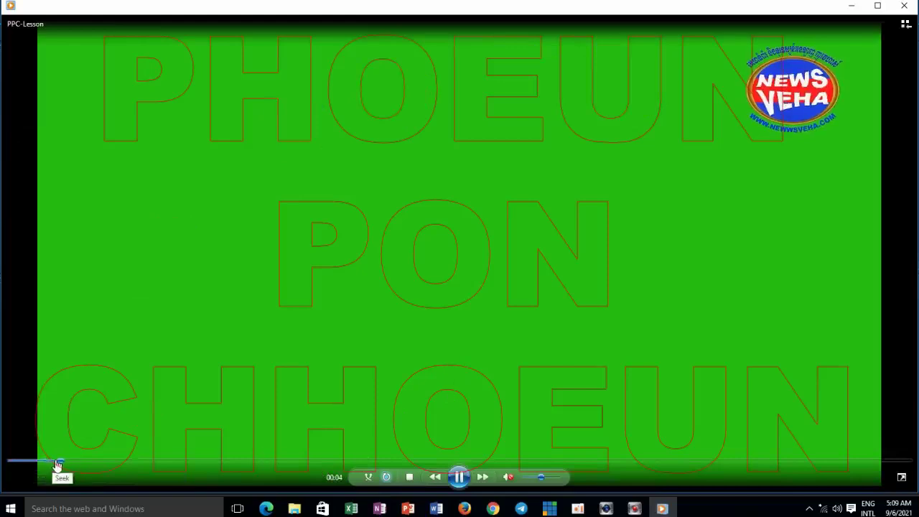
pyautogui.moveTo(69, 465); pyautogui.dragTo(136, 465)
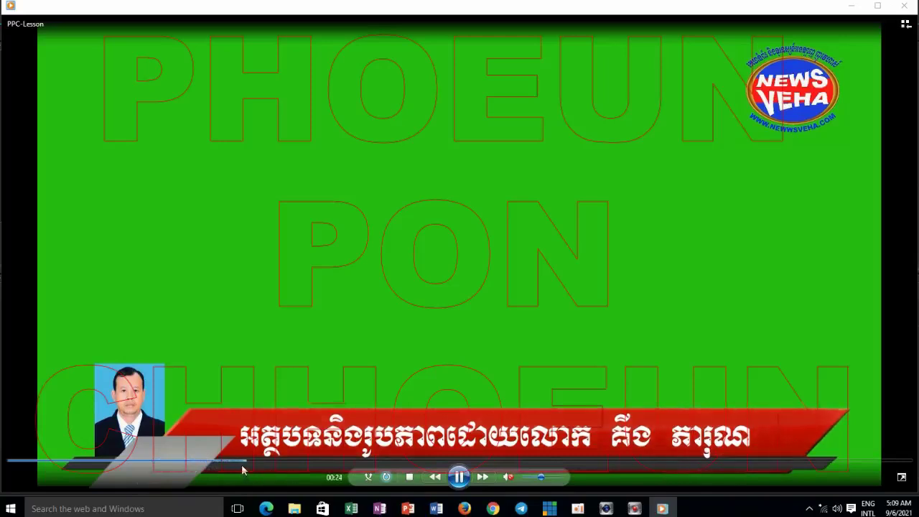
pyautogui.click(282, 465)
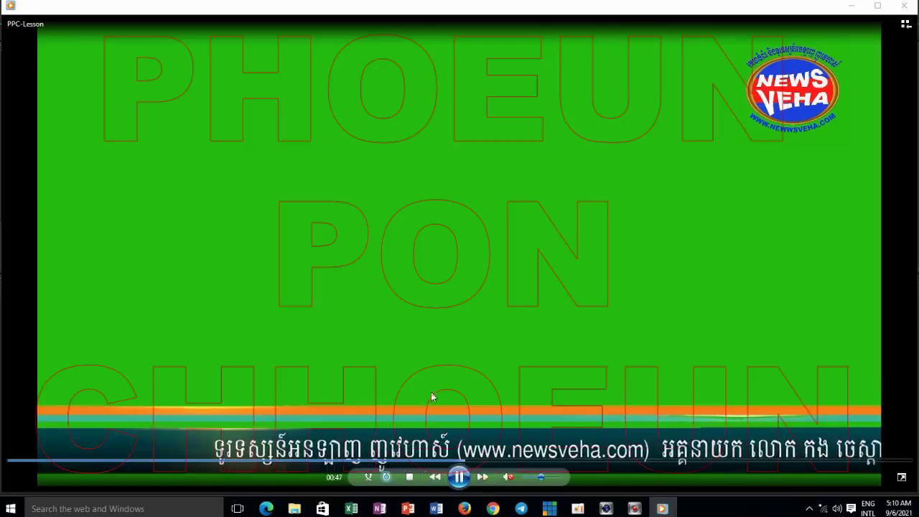
pyautogui.click(460, 477)
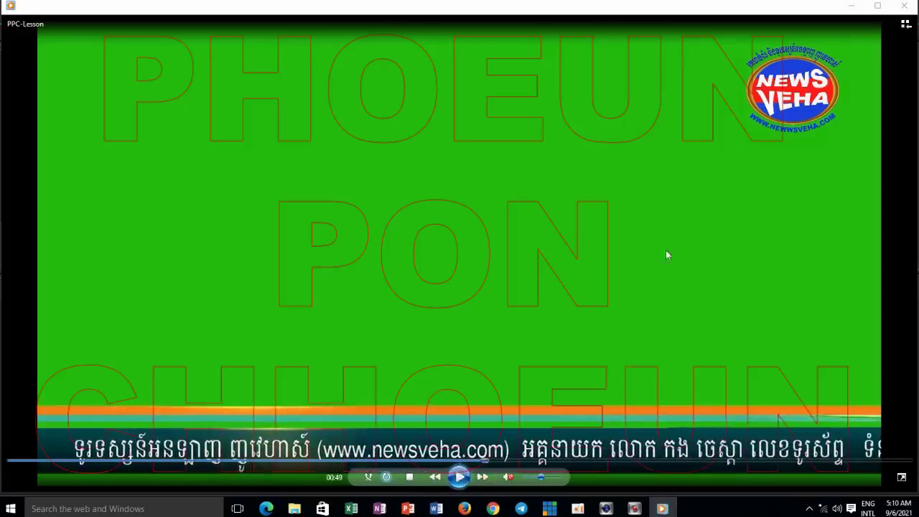
pyautogui.click(852, 6)
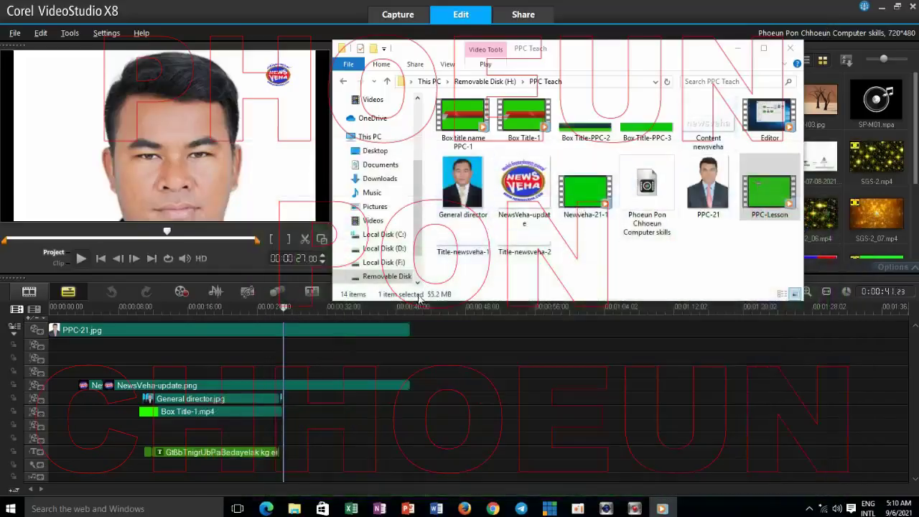
# Step: Scrub the timeline around the end of the General director title and play back from about 00:00:25.28 to review the following gap
pyautogui.click(292, 312)
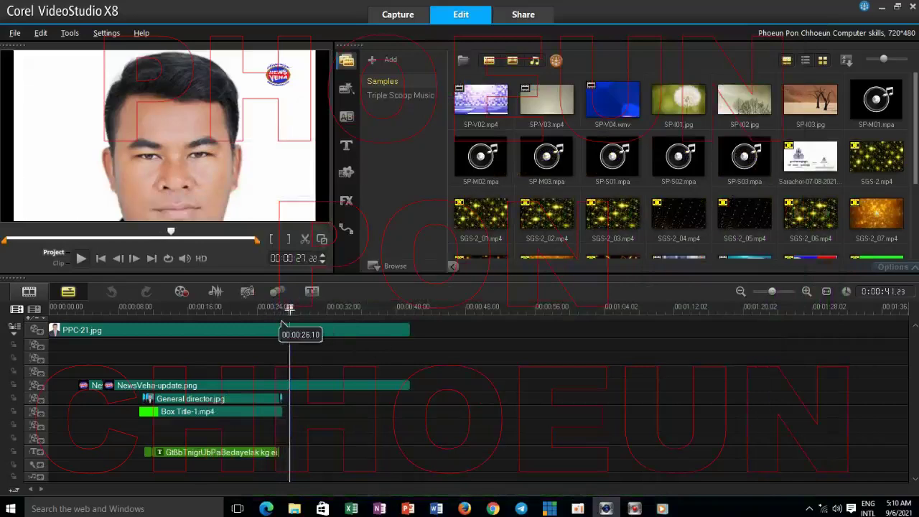
pyautogui.click(283, 310)
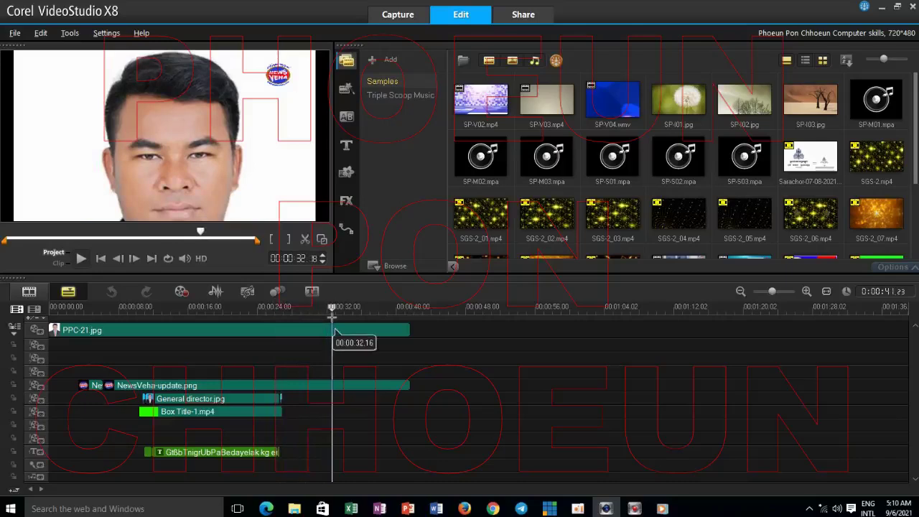
pyautogui.moveTo(333, 317); pyautogui.dragTo(275, 331)
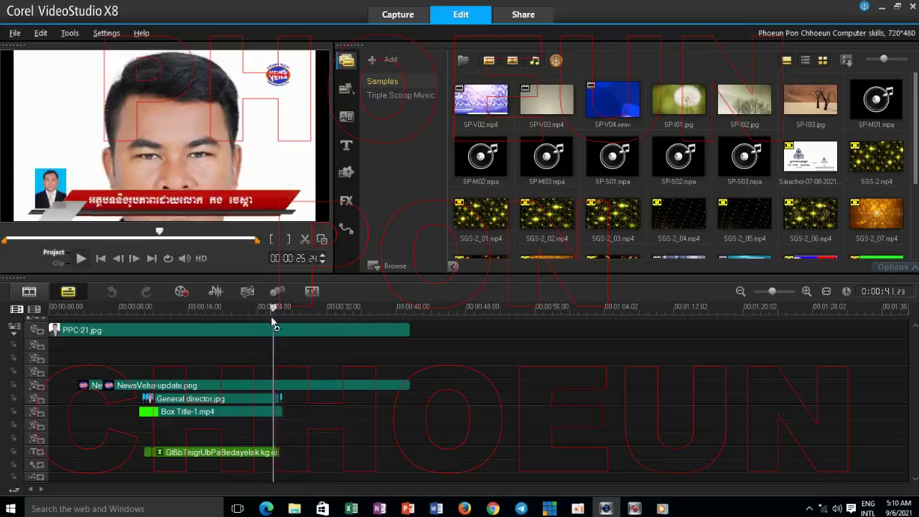
pyautogui.click(275, 307)
pyautogui.press('Left')
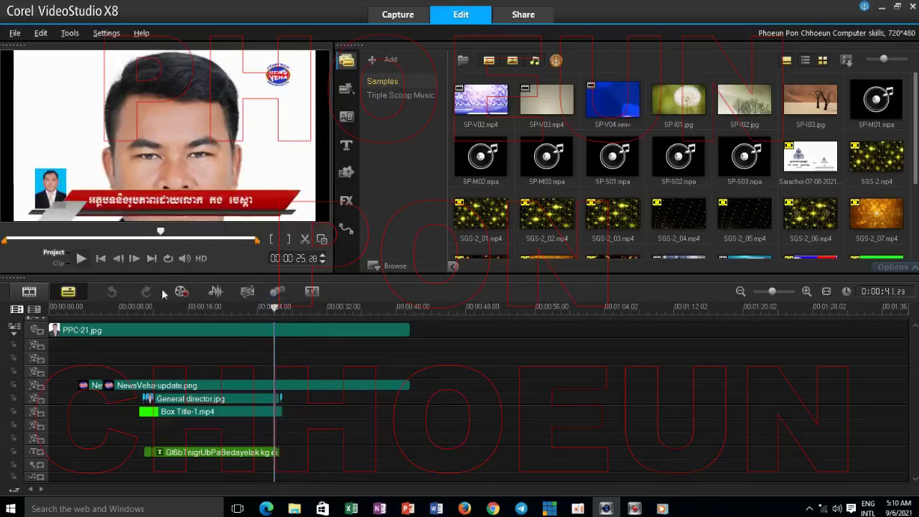
pyautogui.click(81, 260)
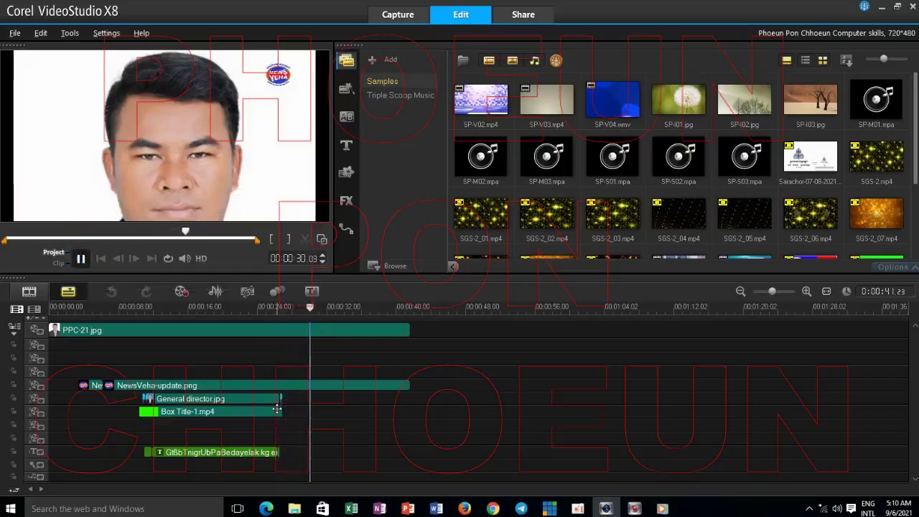
pyautogui.click(81, 259)
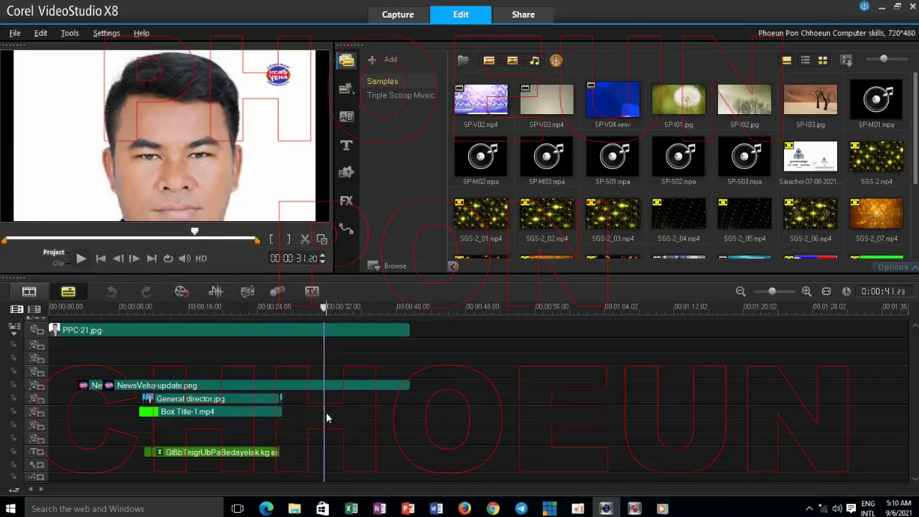
# Step: Place the Box Title-PPC-2 video from the PPC Teach folder on Overlay Track #5, starting at about 00:00:31.24
pyautogui.click(295, 510)
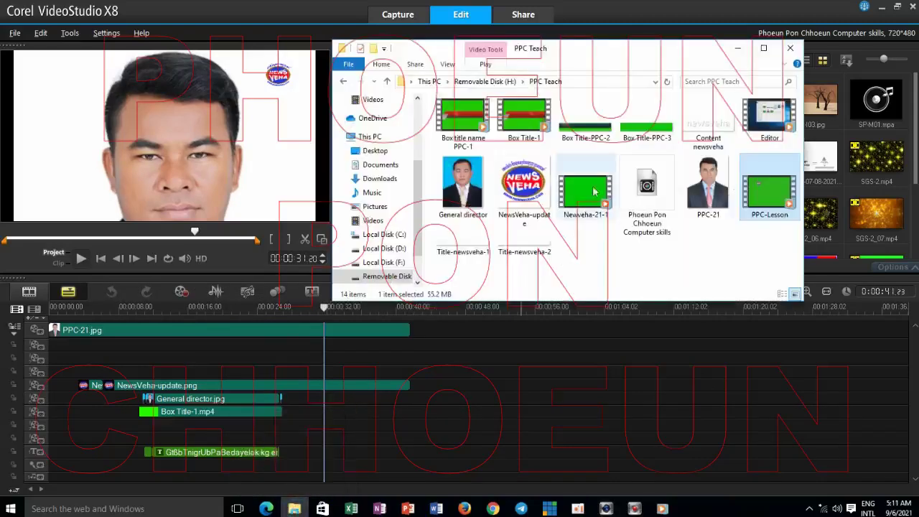
pyautogui.moveTo(648, 52); pyautogui.dragTo(681, 29)
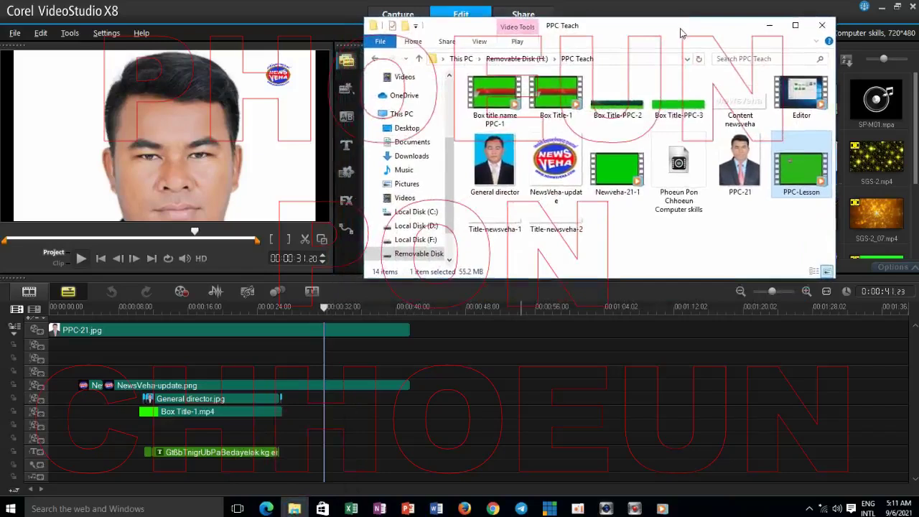
pyautogui.click(615, 114)
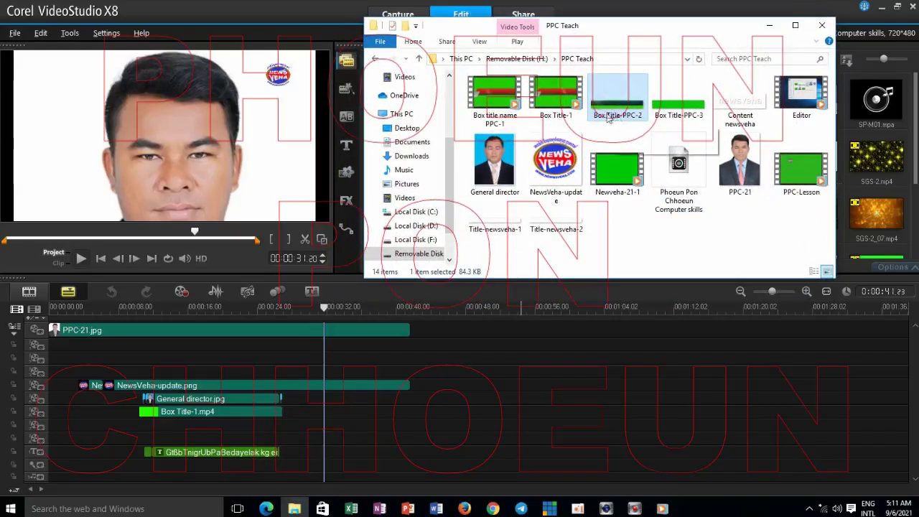
pyautogui.click(559, 99)
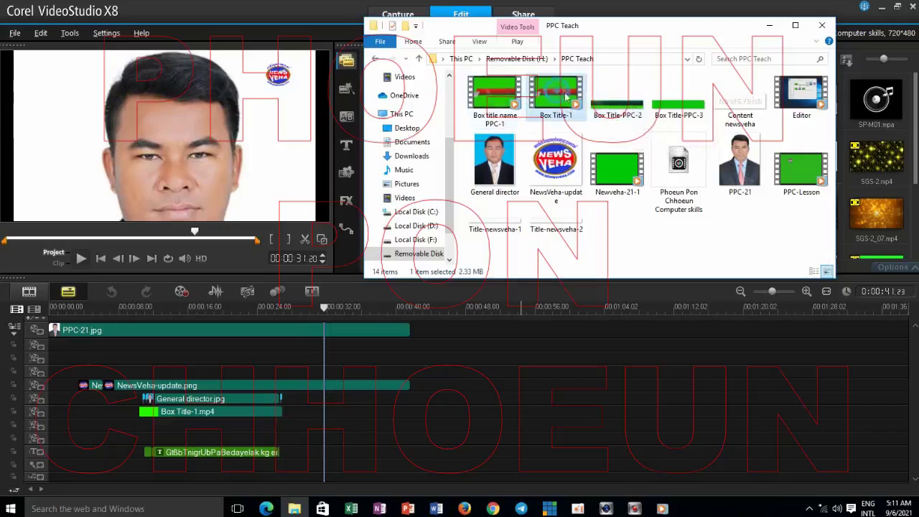
pyautogui.click(621, 119)
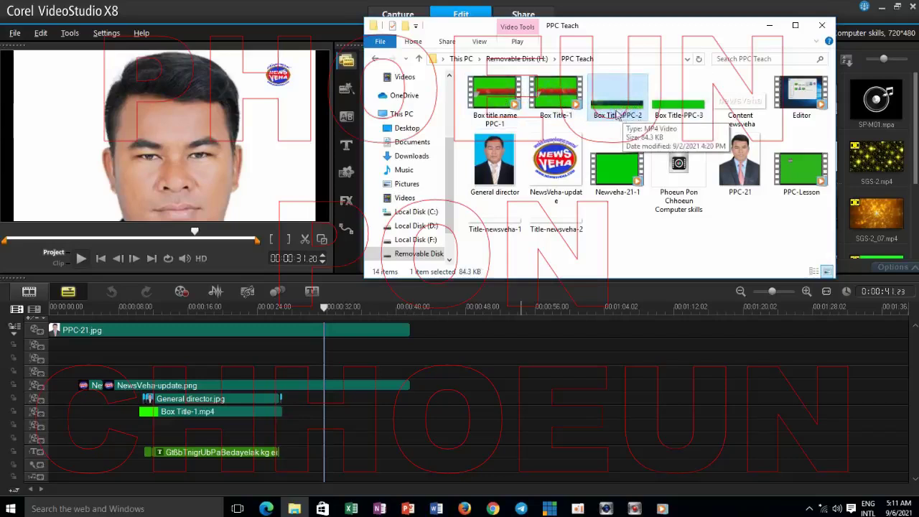
pyautogui.moveTo(619, 108); pyautogui.dragTo(326, 407)
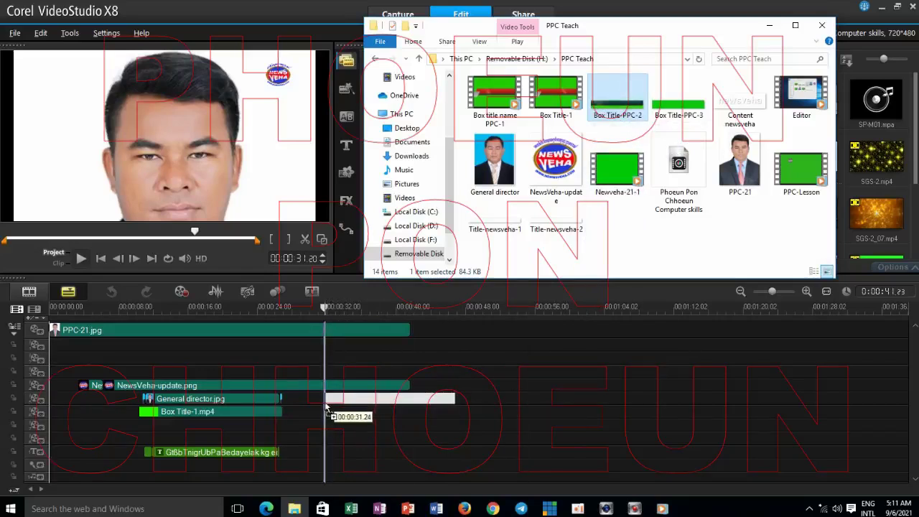
pyautogui.moveTo(326, 407); pyautogui.dragTo(326, 407)
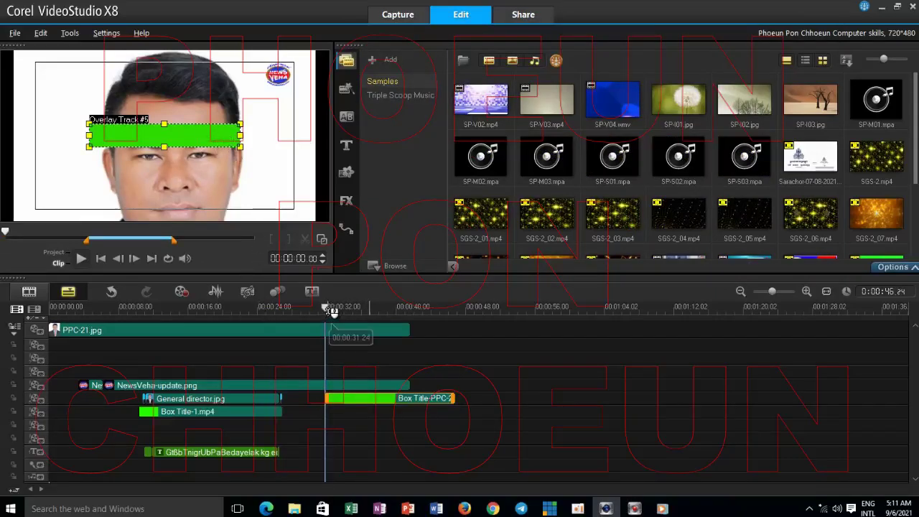
# Step: Stretch the Box Title-PPC-2 overlay in the preview to the full width of the photo and make it taller
pyautogui.moveTo(328, 309); pyautogui.dragTo(350, 309)
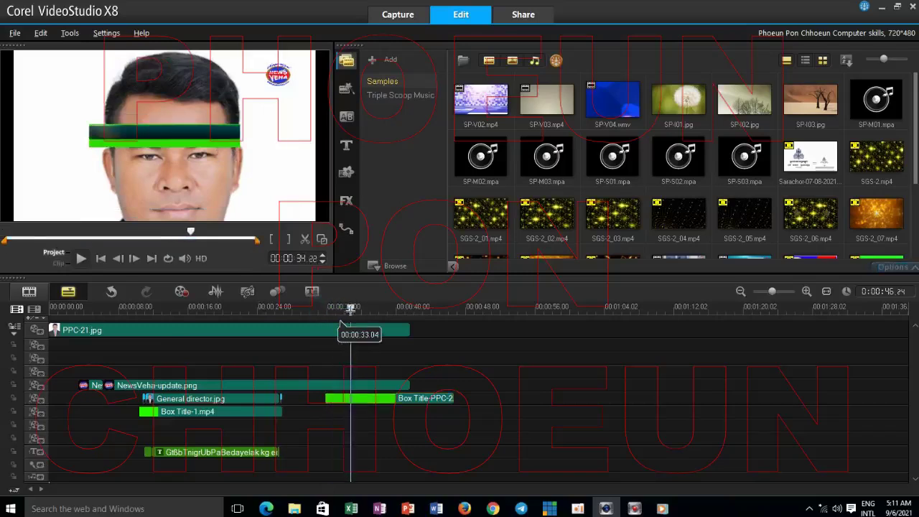
pyautogui.click(372, 398)
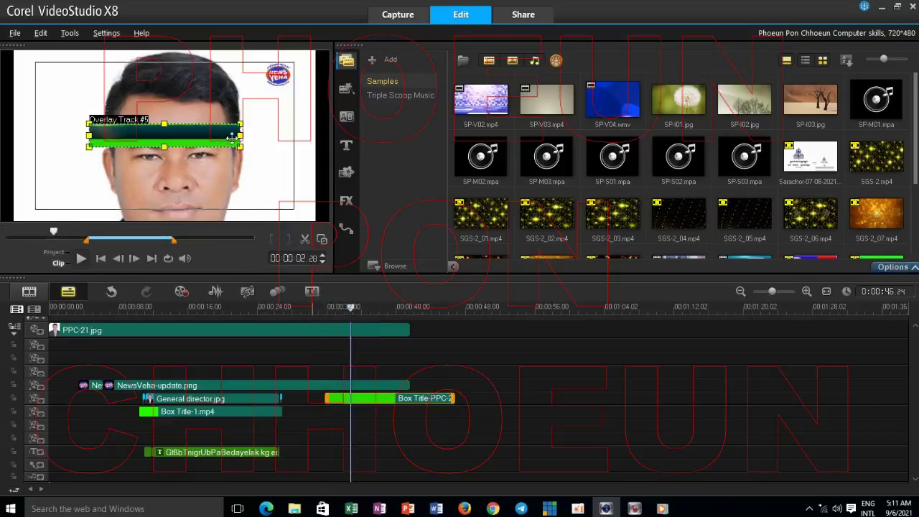
pyautogui.moveTo(242, 135); pyautogui.dragTo(316, 135)
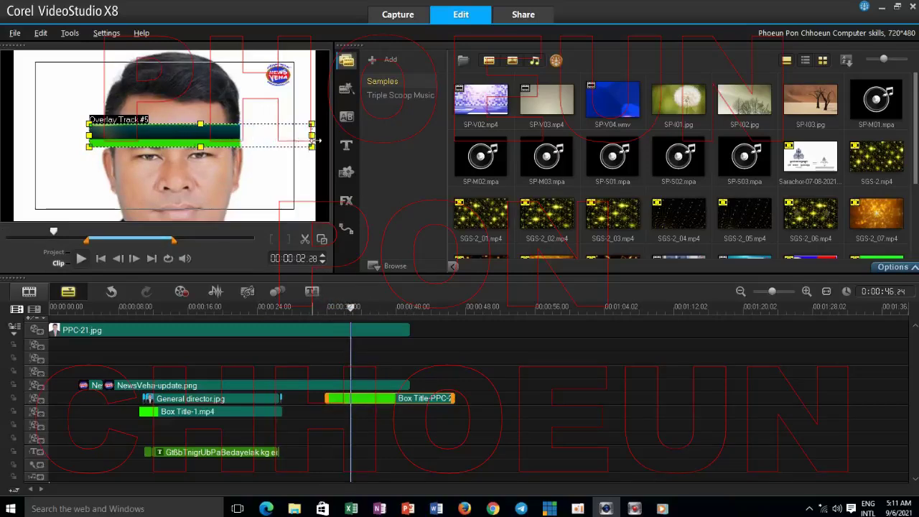
pyautogui.moveTo(88, 134); pyautogui.dragTo(3, 141)
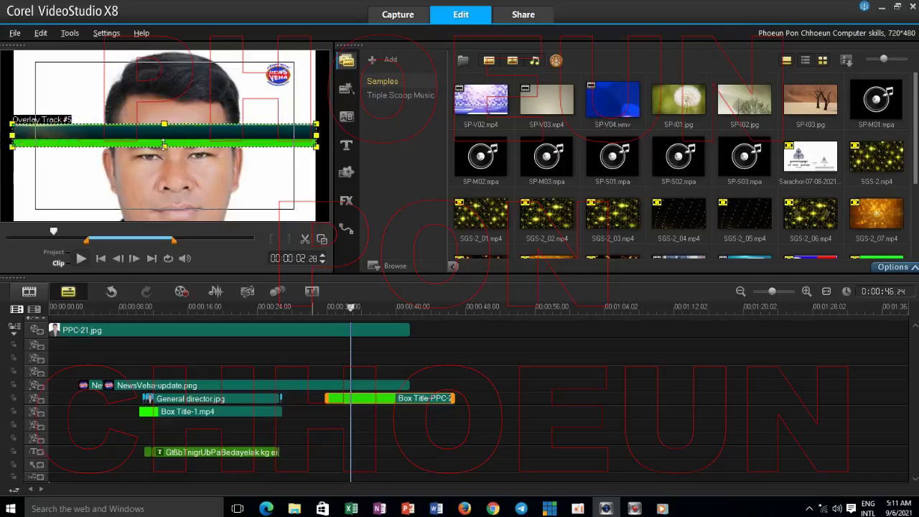
pyautogui.moveTo(164, 146); pyautogui.dragTo(164, 156)
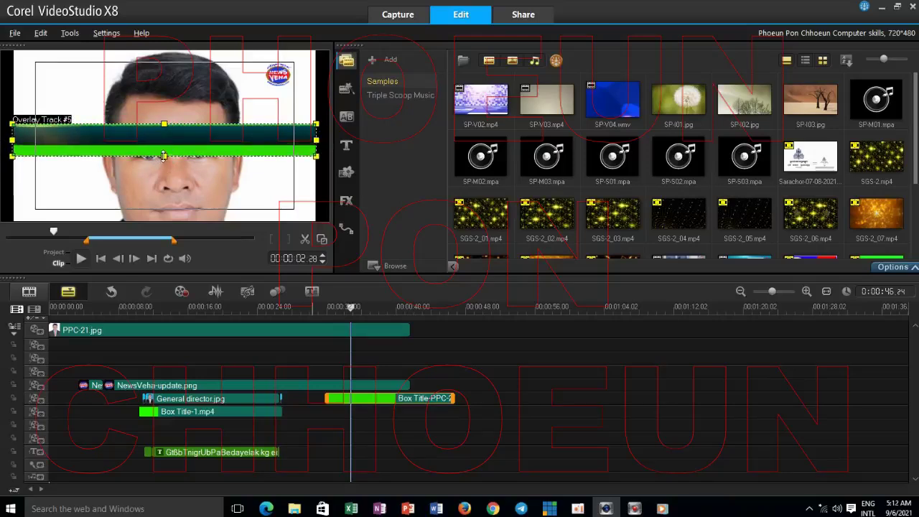
pyautogui.moveTo(163, 156); pyautogui.dragTo(164, 159)
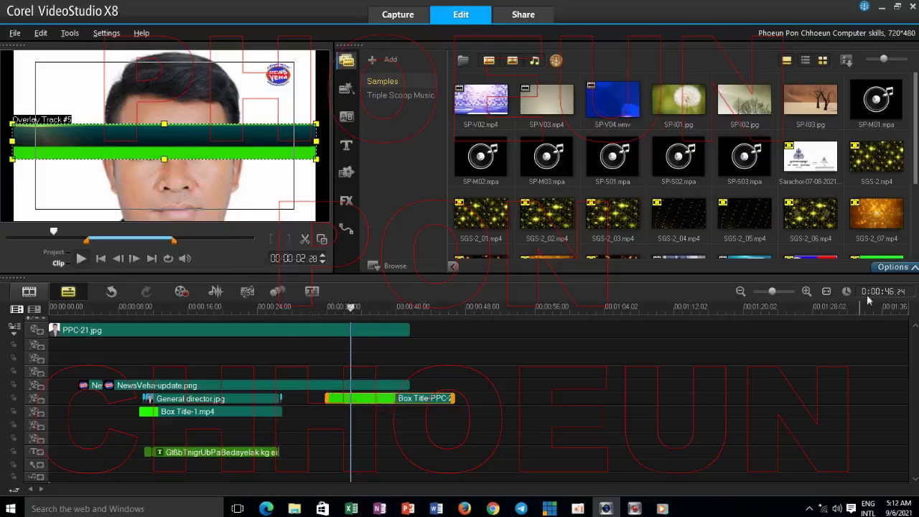
# Step: Apply Chroma Key overlay options to the Box Title-PPC-2 clip, with green from the palette as the similarity color
pyautogui.click(907, 269)
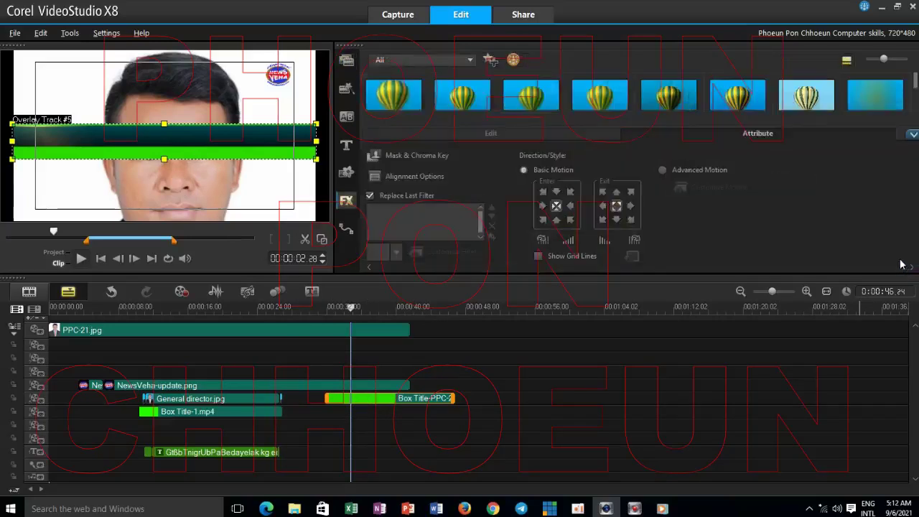
pyautogui.click(394, 158)
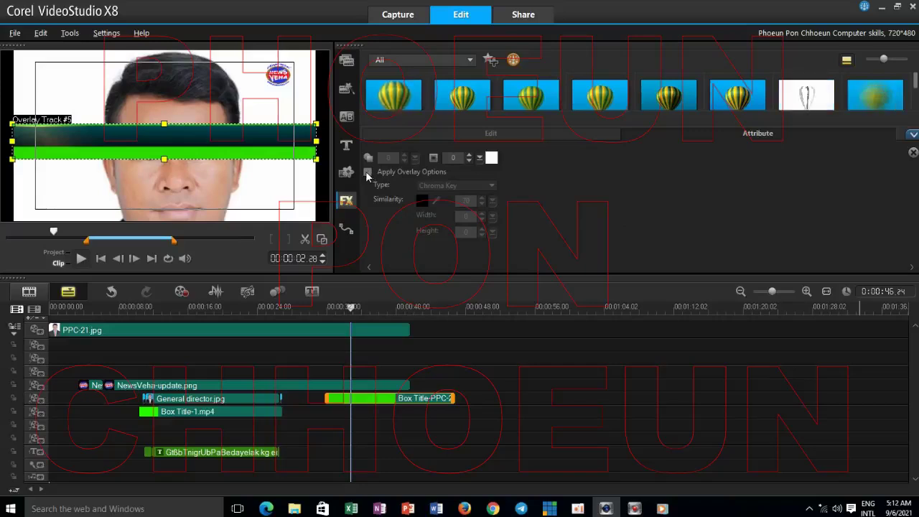
pyautogui.click(367, 172)
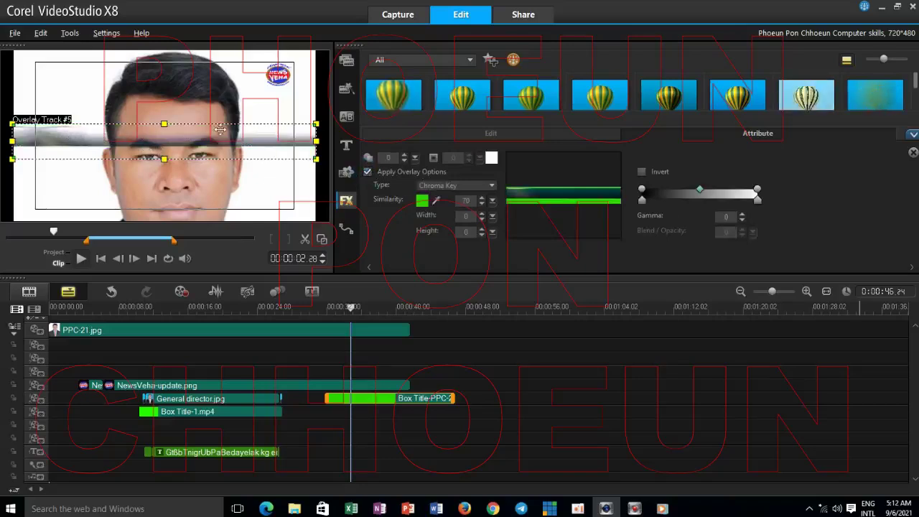
pyautogui.click(423, 202)
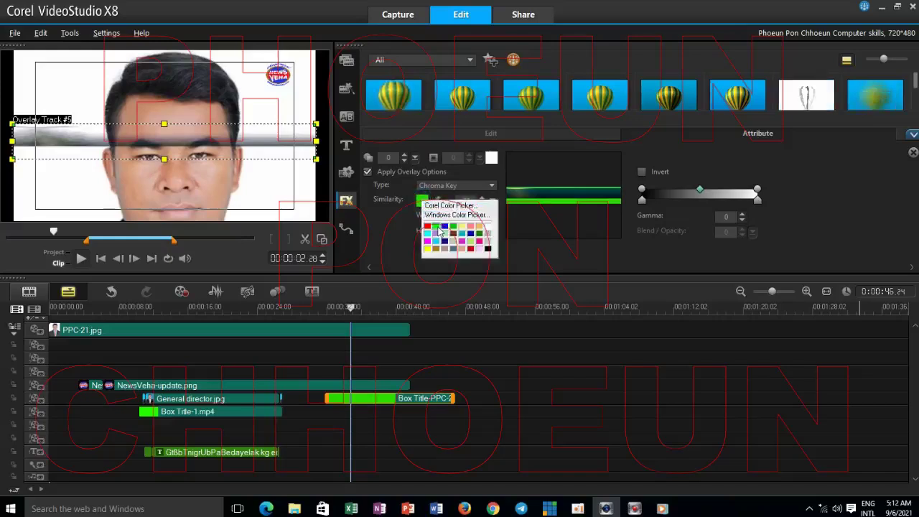
pyautogui.click(439, 230)
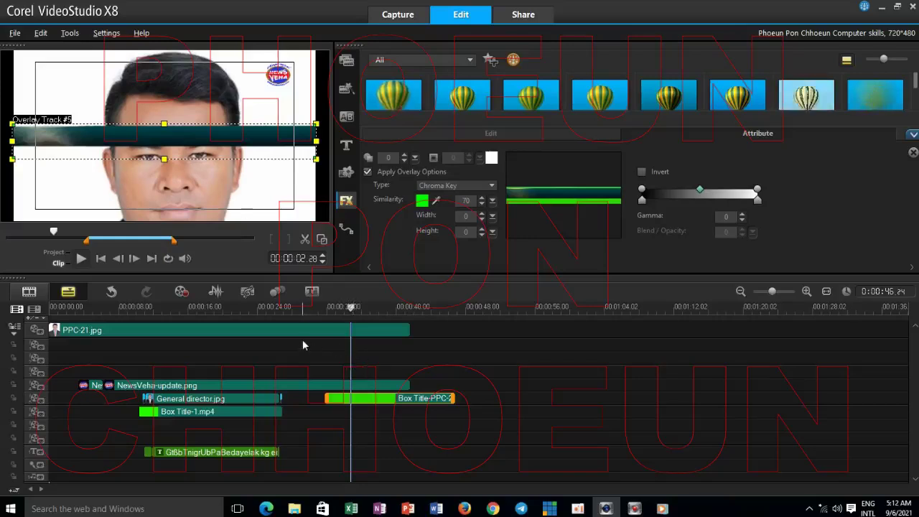
# Step: Play and scrub the timeline across the Box Title-PPC-2 clip to check the keyed title strip over the photo
pyautogui.click(353, 309)
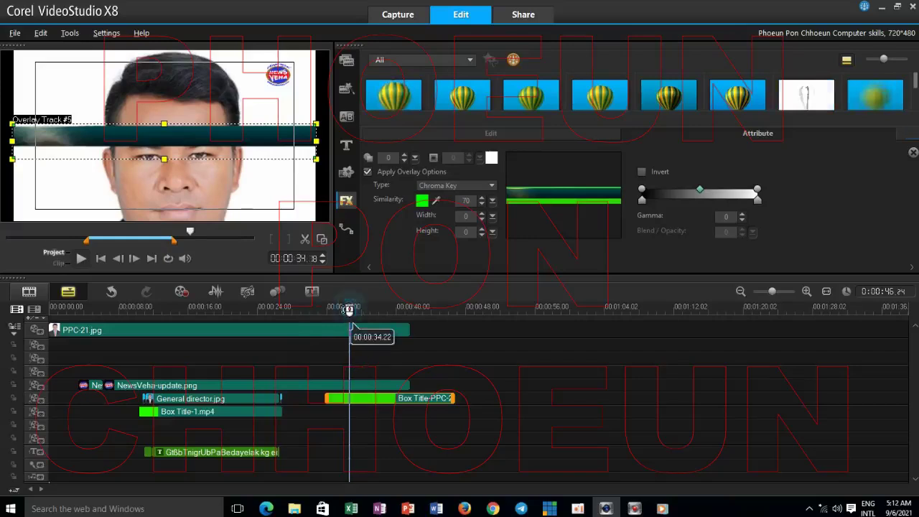
pyautogui.press('space')
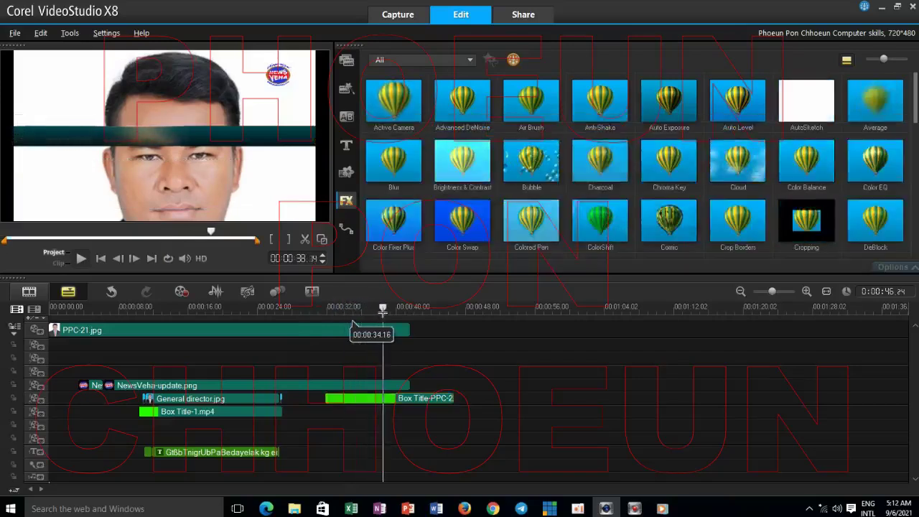
pyautogui.moveTo(414, 314); pyautogui.dragTo(336, 314)
pyautogui.moveTo(343, 313); pyautogui.dragTo(417, 316)
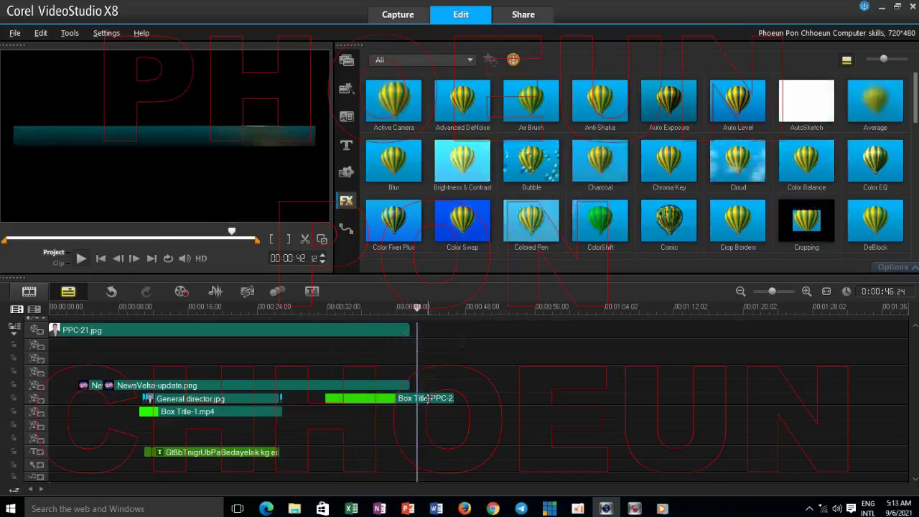
pyautogui.click(433, 399)
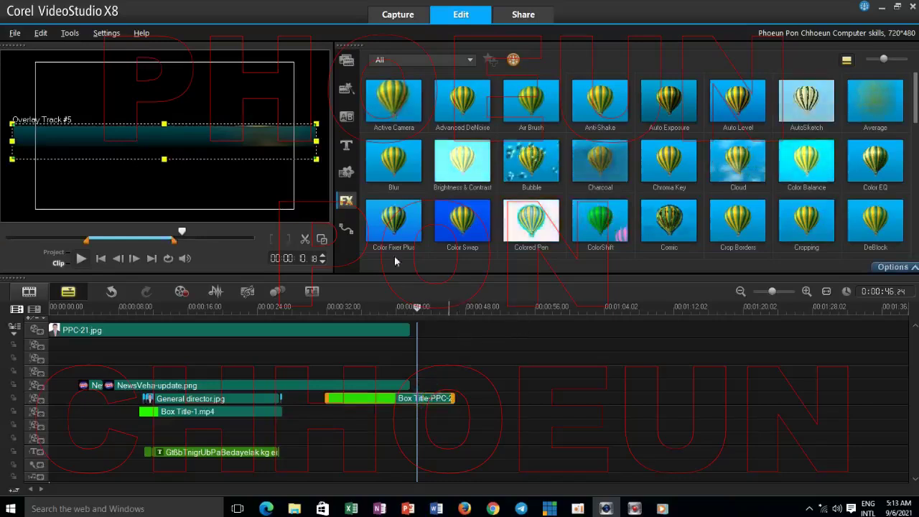
pyautogui.click(893, 267)
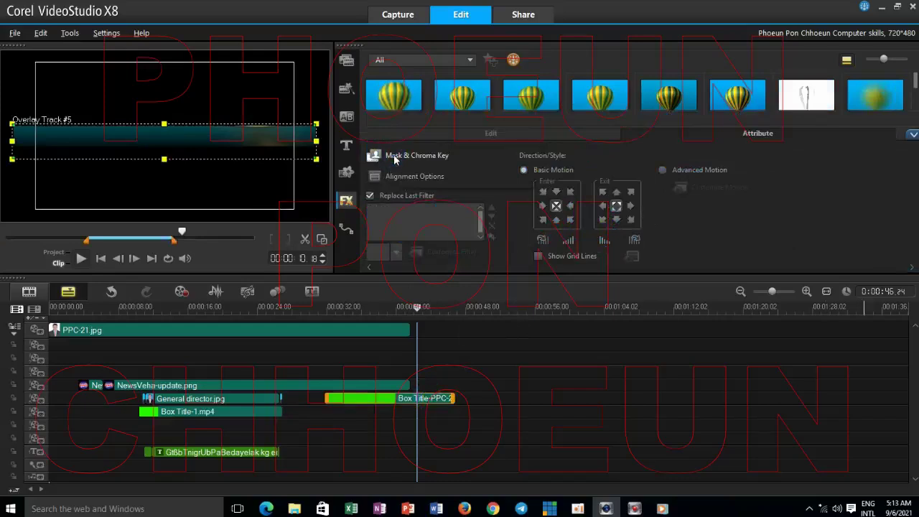
pyautogui.click(412, 324)
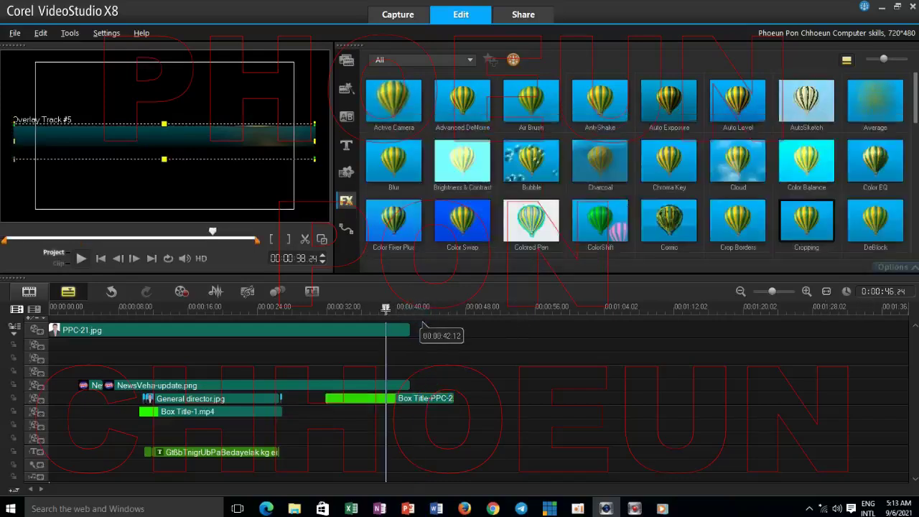
pyautogui.click(384, 326)
# Step: Set the chroma key Gamma of the Box Title-PPC-2 clip to 15
pyautogui.click(403, 399)
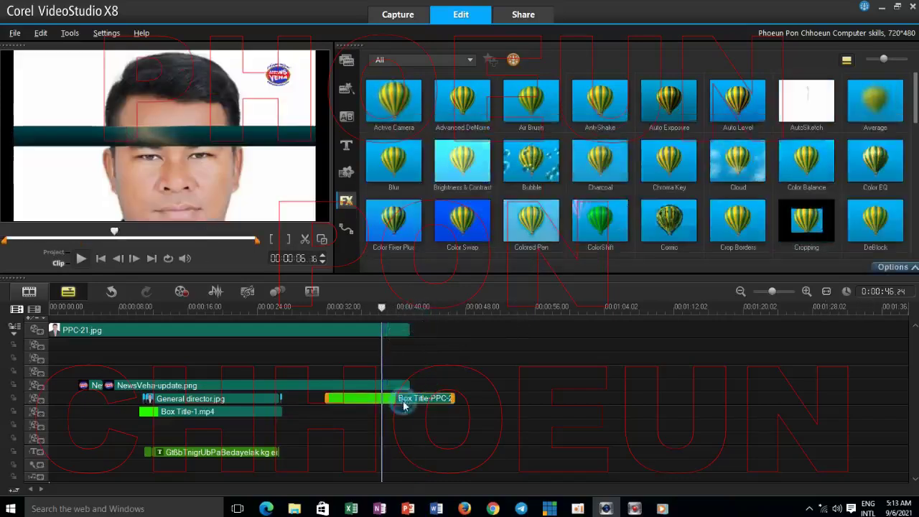
pyautogui.click(891, 267)
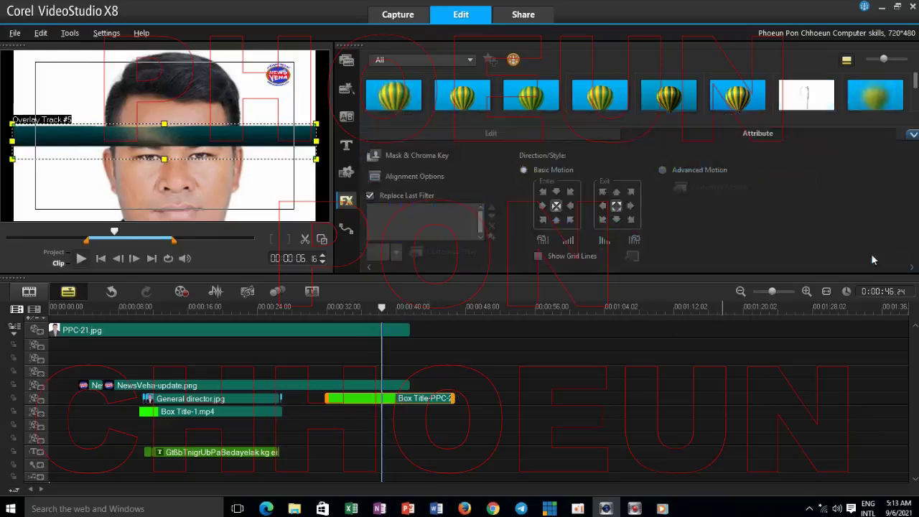
pyautogui.click(399, 155)
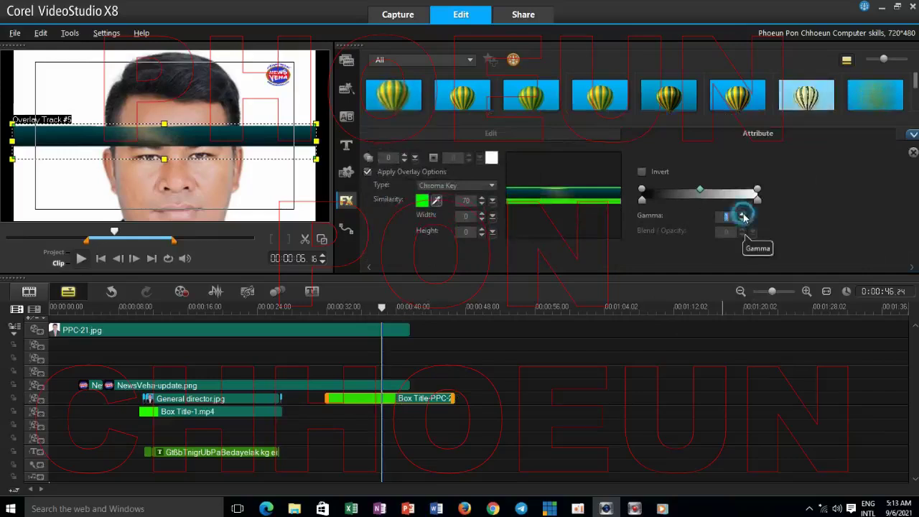
pyautogui.click(742, 215)
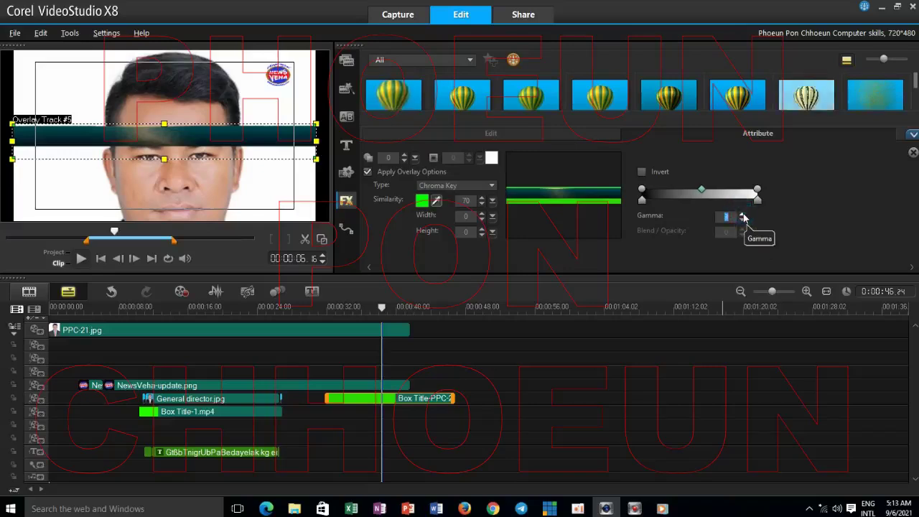
pyautogui.click(743, 216)
pyautogui.click(743, 216)
pyautogui.click(743, 216)
pyautogui.click(742, 216)
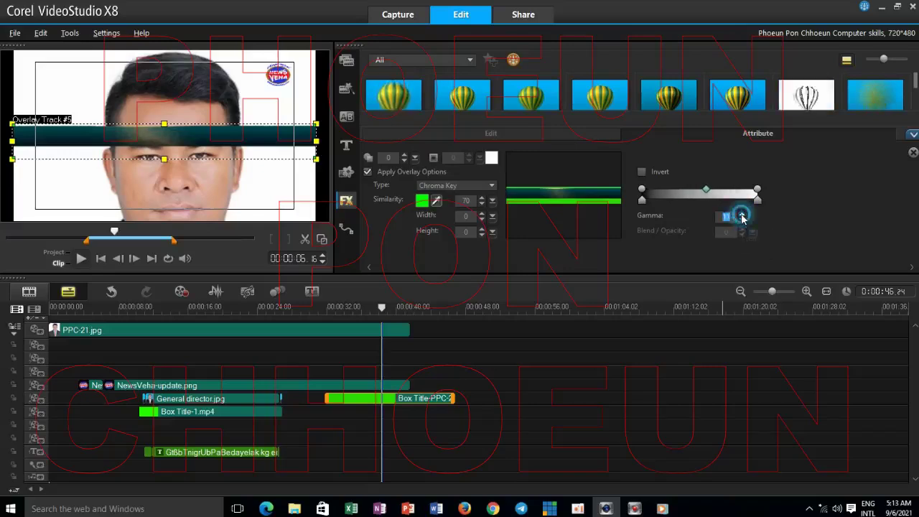
pyautogui.click(743, 217)
pyautogui.click(743, 216)
pyautogui.click(742, 217)
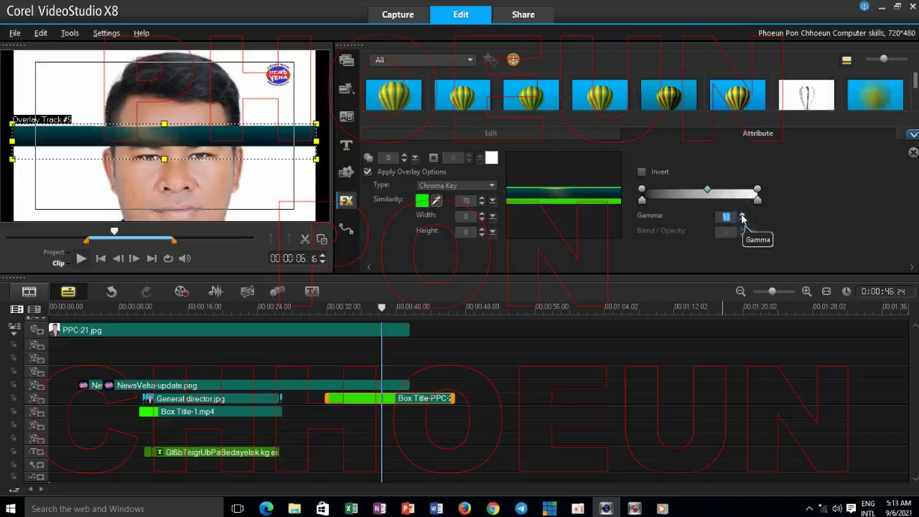
pyautogui.click(743, 216)
pyautogui.click(743, 216)
pyautogui.click(743, 216)
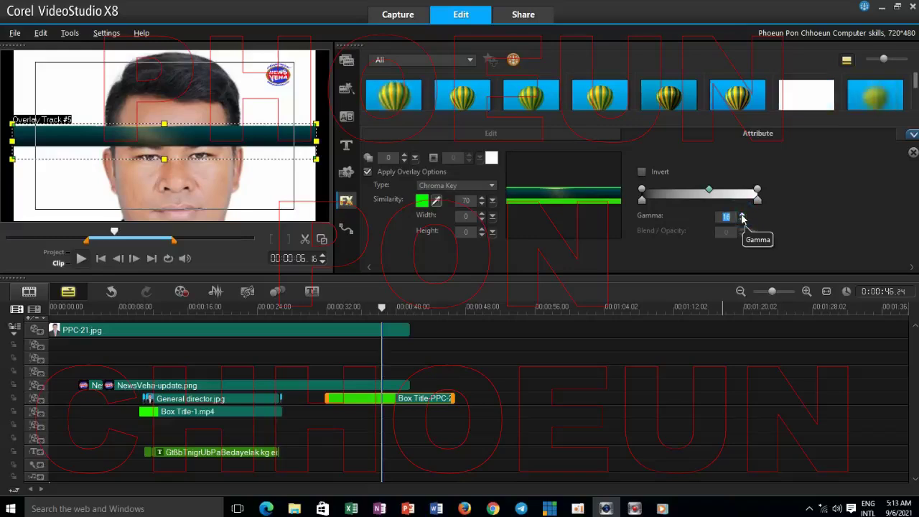
pyautogui.click(742, 222)
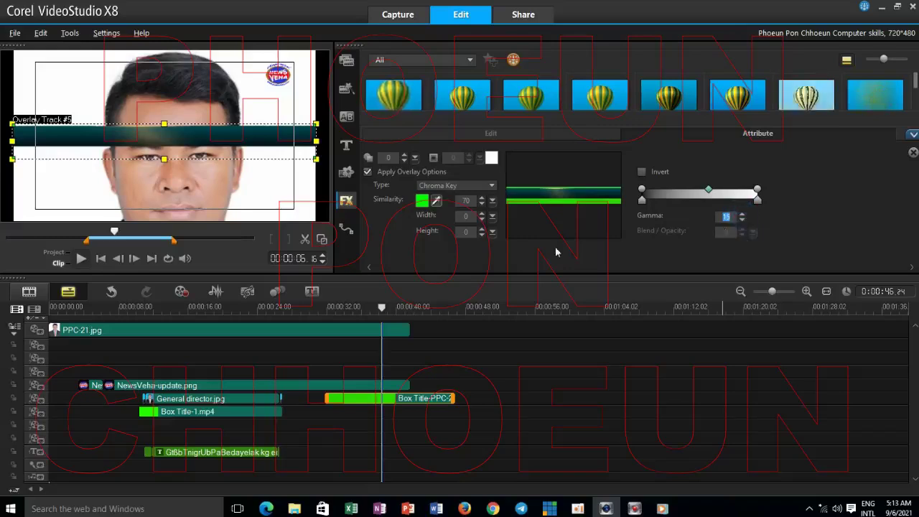
# Step: Move the playhead back and forth through the Box Title-PPC-2 clip to inspect the strip with the adjusted Gamma
pyautogui.moveTo(381, 326); pyautogui.dragTo(363, 323)
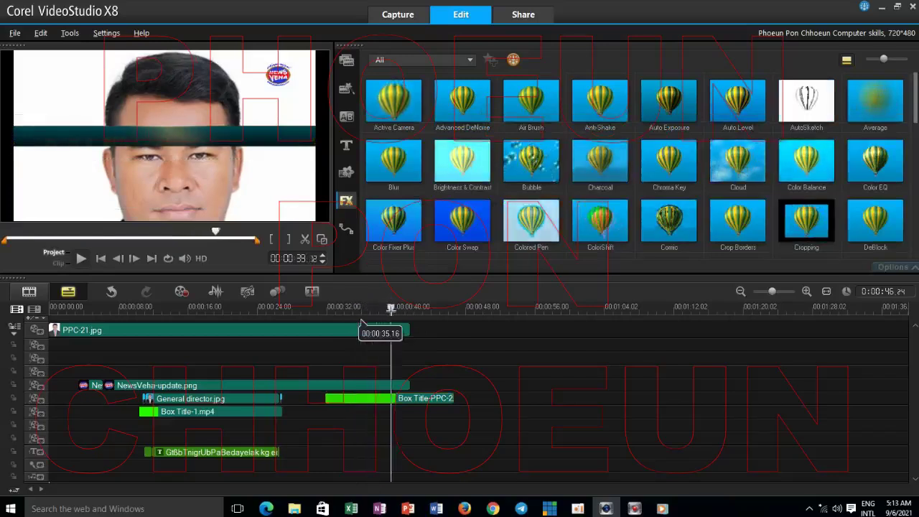
pyautogui.press('Left')
pyautogui.press('Left')
pyautogui.press('Left')
pyautogui.press('Left')
pyautogui.press('Left')
pyautogui.press('Left')
pyautogui.press('Left')
pyautogui.press('Left')
pyautogui.press('Left')
pyautogui.press('Left')
pyautogui.press('Left')
pyautogui.press('Left')
pyautogui.press('Left')
pyautogui.press('Left')
pyautogui.press('Left')
pyautogui.press('Left')
pyautogui.press('Left')
pyautogui.press('Left')
pyautogui.press('Left')
pyautogui.press('Left')
pyautogui.press('Left')
pyautogui.press('Left')
pyautogui.press('Left')
pyautogui.press('Left')
pyautogui.press('Left')
pyautogui.press('Left')
pyautogui.press('Left')
pyautogui.press('Left')
pyautogui.press('Left')
pyautogui.press('Left')
pyautogui.press('Left')
pyautogui.press('Left')
pyautogui.press('Left')
pyautogui.press('Left')
pyautogui.press('Left')
pyautogui.press('Left')
pyautogui.press('Left')
pyautogui.press('Left')
pyautogui.press('Left')
pyautogui.press('Left')
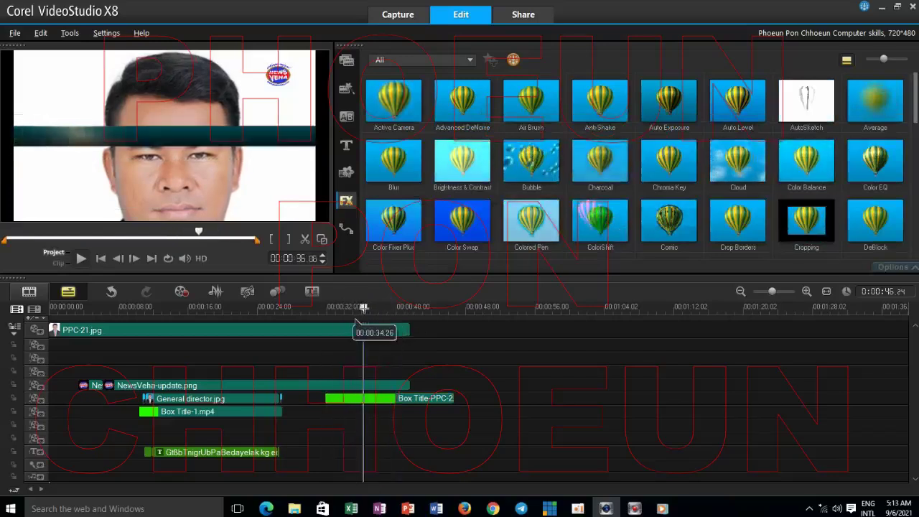
pyautogui.press('Right')
pyautogui.press('Right')
pyautogui.press('Right')
pyautogui.press('Right')
pyautogui.press('Right')
pyautogui.press('Right')
pyautogui.press('Right')
pyautogui.press('Right')
pyautogui.press('Right')
pyautogui.press('Right')
pyautogui.press('Right')
pyautogui.press('Right')
pyautogui.press('Right')
pyautogui.press('Right')
pyautogui.press('Right')
pyautogui.press('Right')
pyautogui.press('Right')
pyautogui.press('Right')
pyautogui.press('Right')
pyautogui.press('Right')
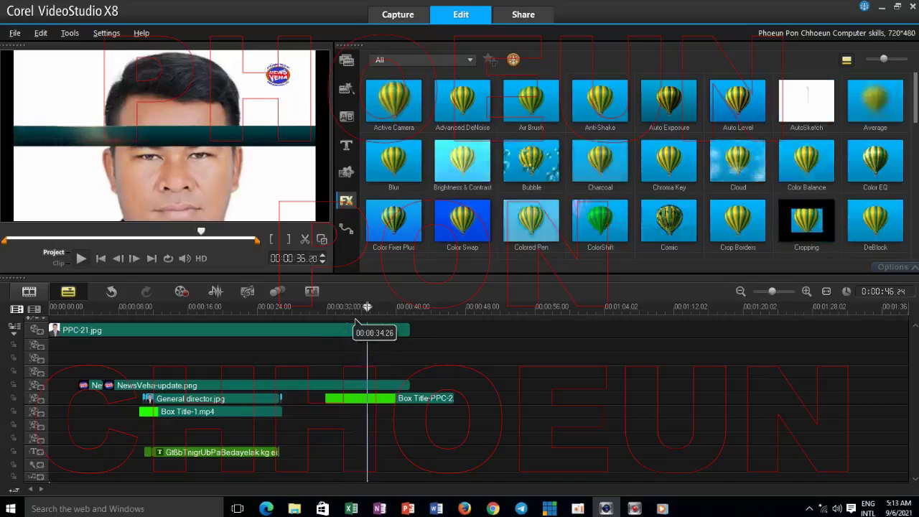
# Step: Add Title-newsveha-1 from the PPC Teach folder to the overlay track beneath the Box Title-PPC-2 clip
pyautogui.click(387, 399)
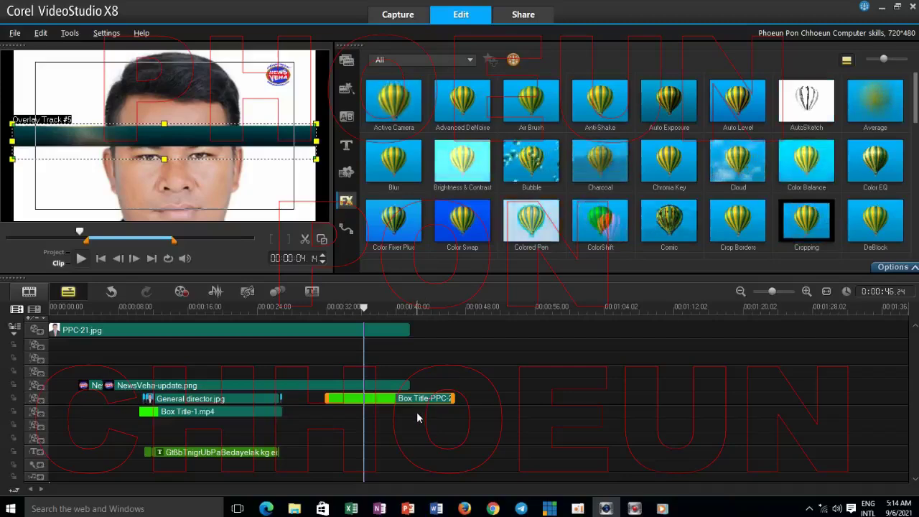
pyautogui.click(294, 507)
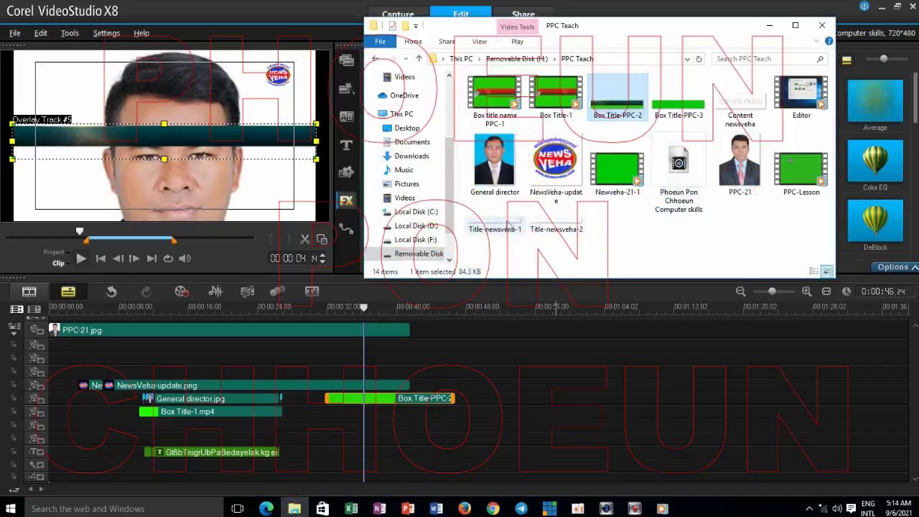
pyautogui.click(489, 229)
pyautogui.moveTo(485, 226)
pyautogui.mouseDown()
pyautogui.moveTo(503, 248)
pyautogui.moveTo(509, 349)
pyautogui.moveTo(481, 402)
pyautogui.moveTo(402, 404)
pyautogui.moveTo(346, 418)
pyautogui.moveTo(356, 424)
pyautogui.mouseUp()
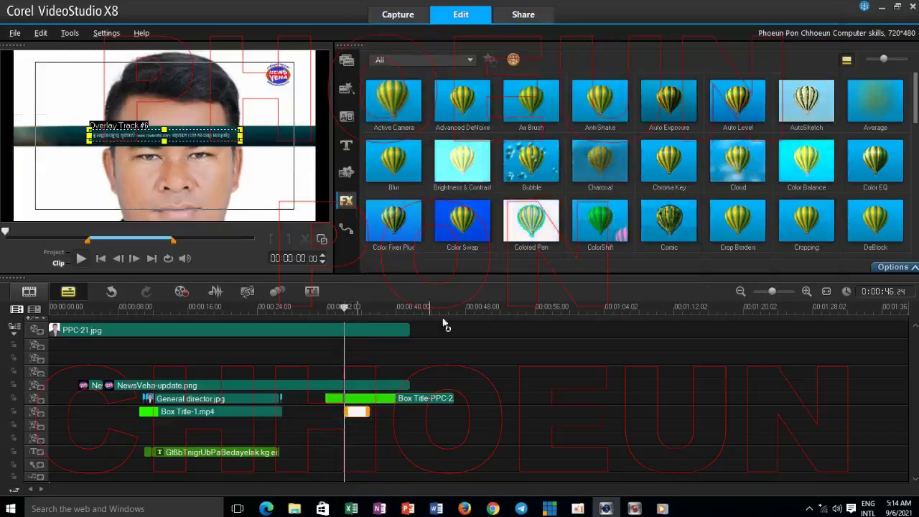
# Step: Move the Box Title-PPC-2 strip to the frame's bottom edge and stretch the Title-newsveha-1 text across it
pyautogui.click(407, 397)
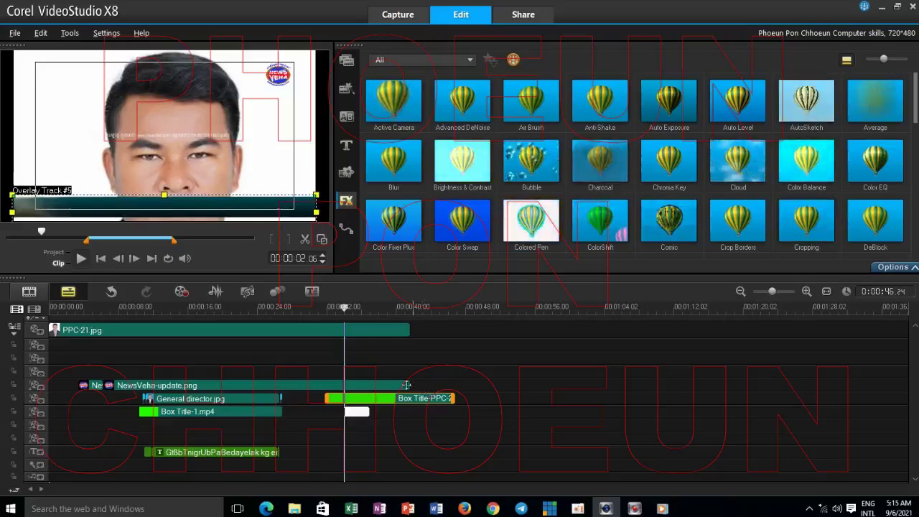
pyautogui.click(359, 413)
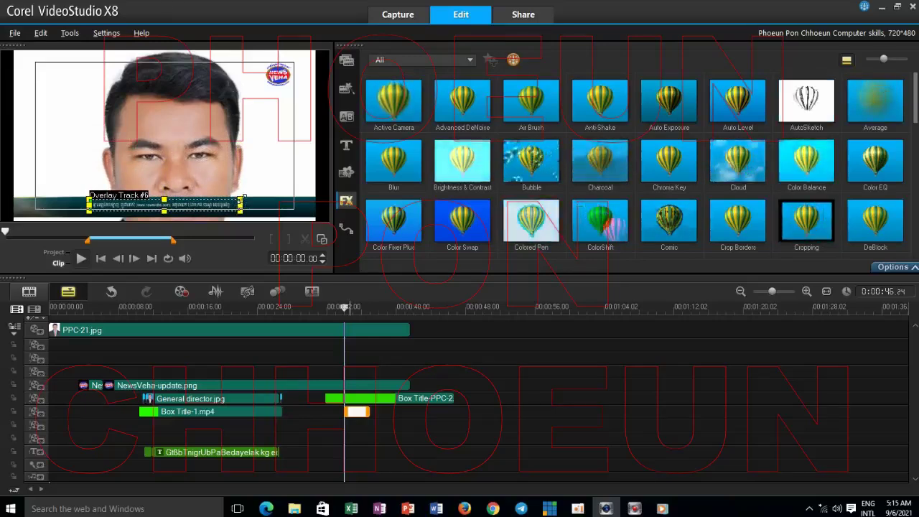
pyautogui.moveTo(242, 198)
pyautogui.mouseDown()
pyautogui.moveTo(267, 196)
pyautogui.moveTo(256, 193)
pyautogui.mouseUp()
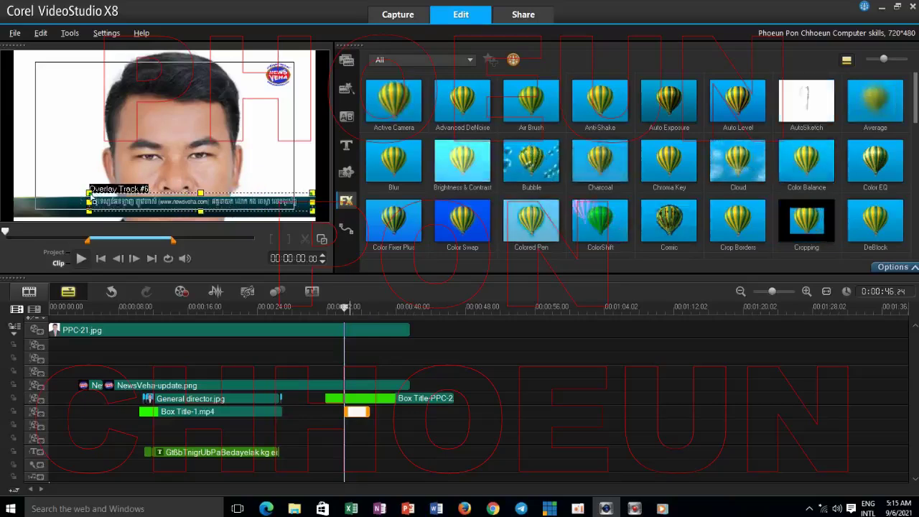
pyautogui.moveTo(87, 192); pyautogui.dragTo(19, 187)
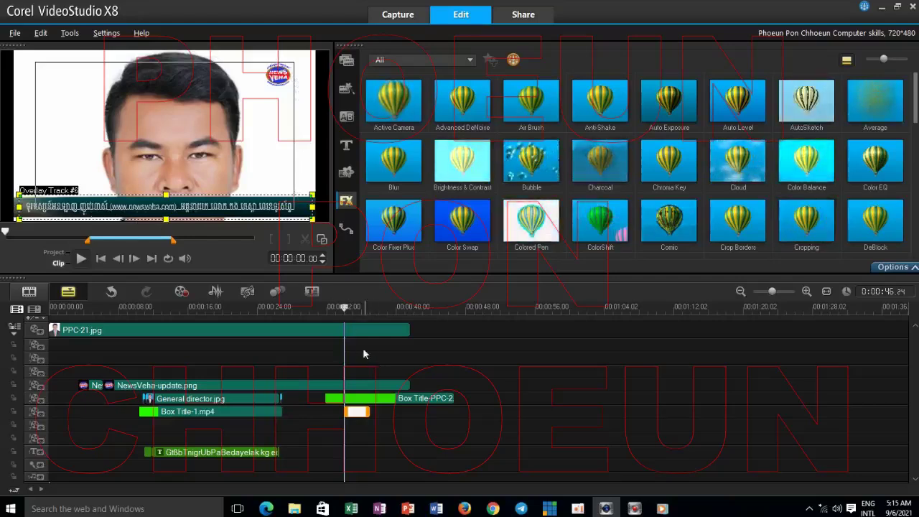
# Step: Step through the start of the Box Title-PPC-2 clip and set the playhead at 00:00:32.28, where the strip spans the frame
pyautogui.click(400, 400)
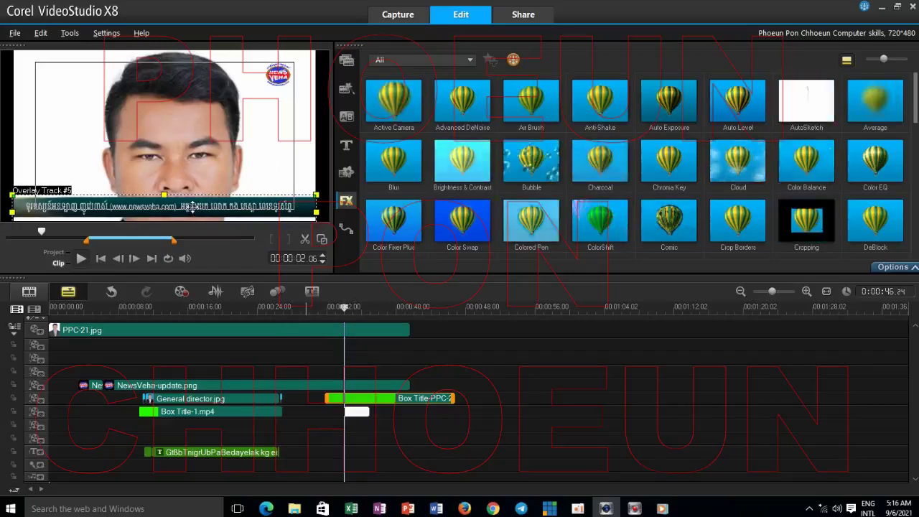
pyautogui.click(350, 307)
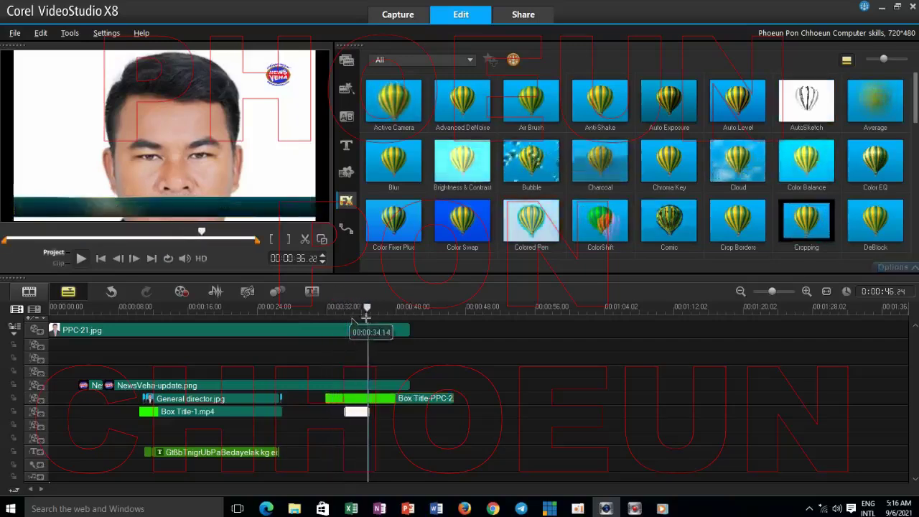
pyautogui.press('space')
pyautogui.moveTo(335, 314)
pyautogui.mouseDown()
pyautogui.moveTo(346, 315)
pyautogui.moveTo(312, 318)
pyautogui.moveTo(324, 334)
pyautogui.moveTo(335, 320)
pyautogui.mouseUp()
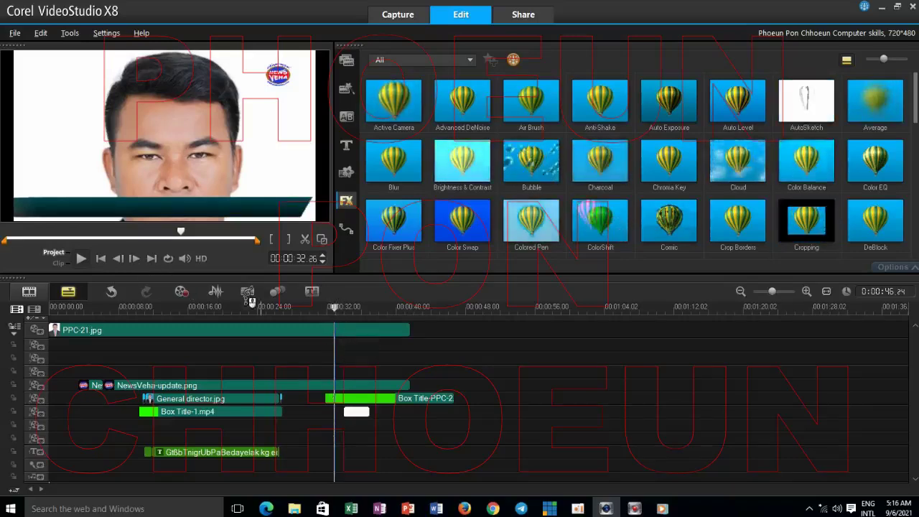
pyautogui.click(134, 259)
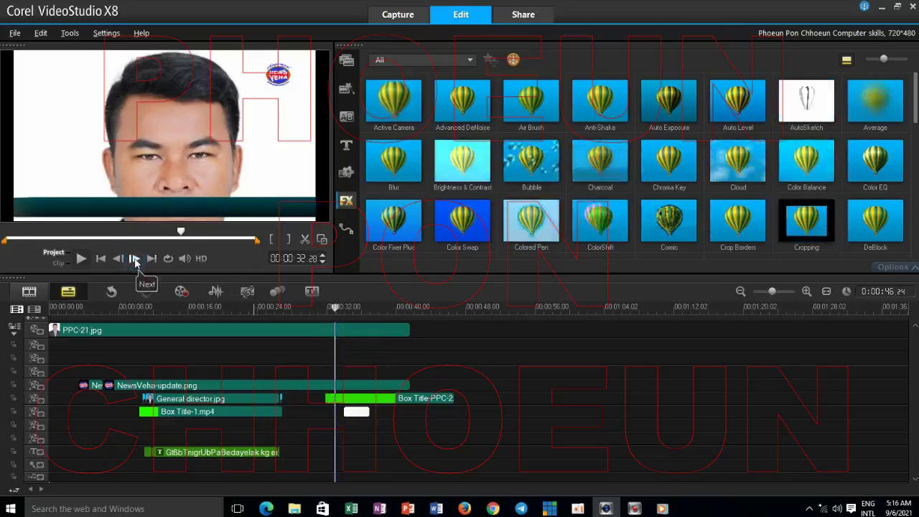
pyautogui.click(120, 259)
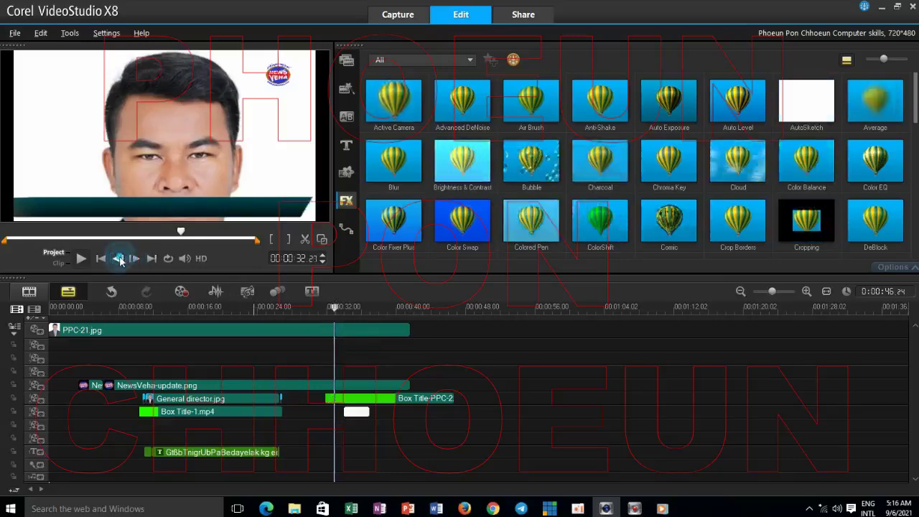
pyautogui.click(119, 259)
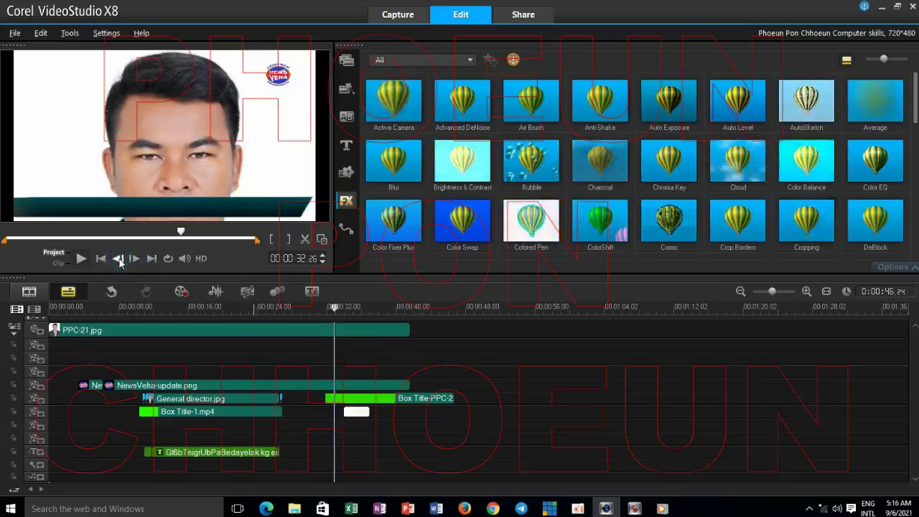
pyautogui.click(119, 259)
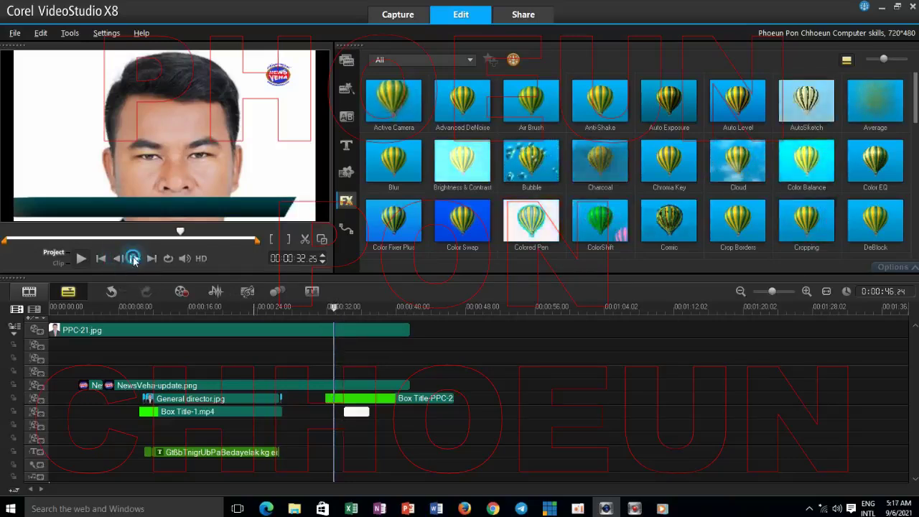
pyautogui.click(135, 260)
pyautogui.click(135, 259)
pyautogui.click(134, 260)
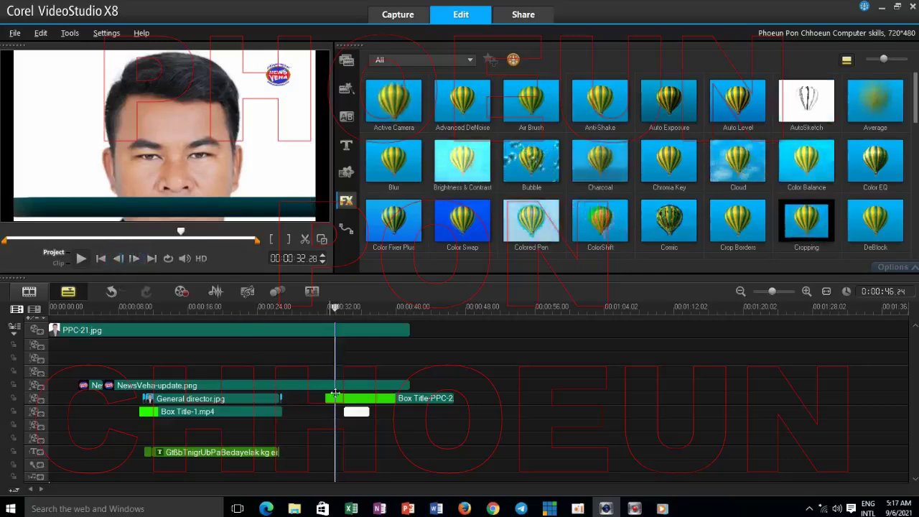
# Step: Move the Title-newsveha-1 clip on its overlay track so it starts at the playhead
pyautogui.click(806, 292)
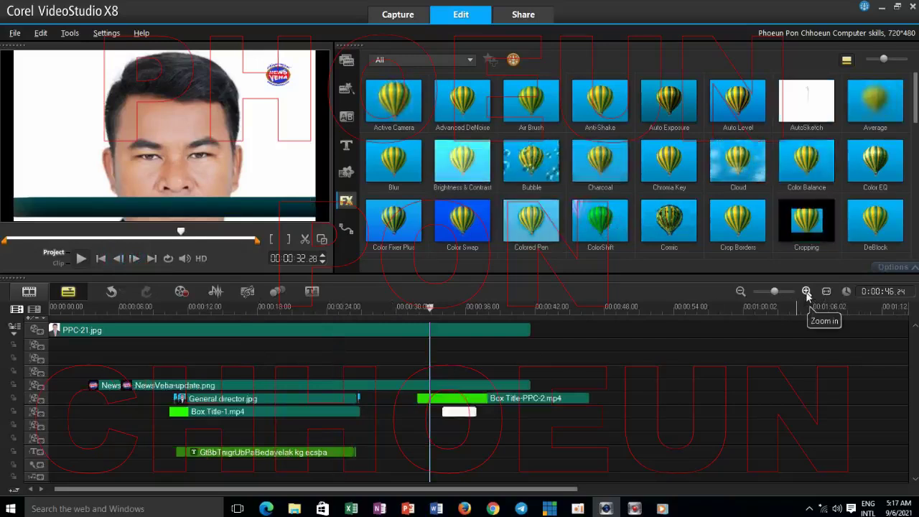
pyautogui.click(806, 292)
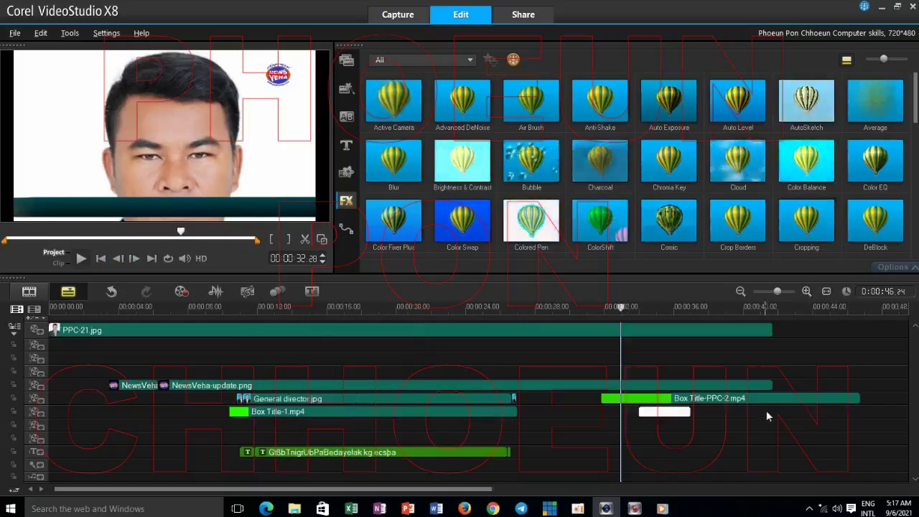
pyautogui.click(806, 291)
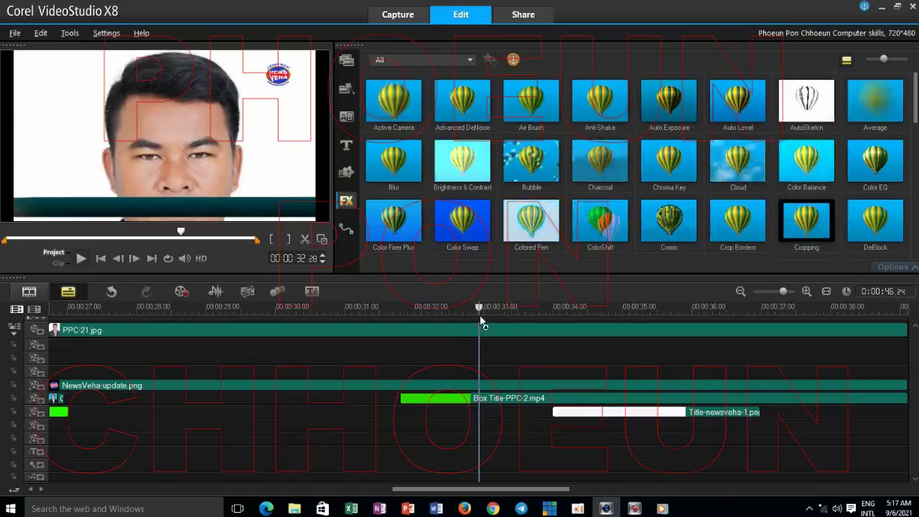
pyautogui.click(657, 413)
pyautogui.moveTo(656, 413); pyautogui.dragTo(583, 414)
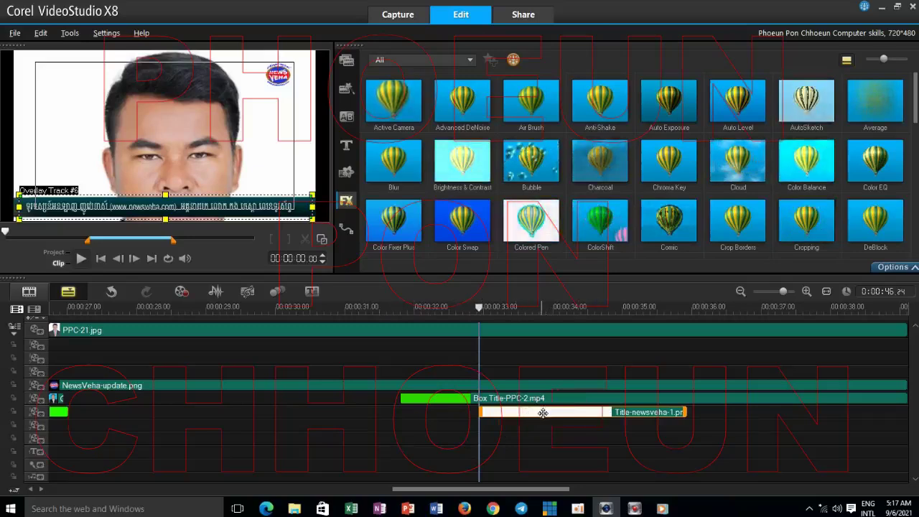
# Step: Place a copy of the Title-newsveha-1 clip on the track below, right after the original, and extend the original to the copy's end
pyautogui.moveTo(782, 292); pyautogui.dragTo(771, 295)
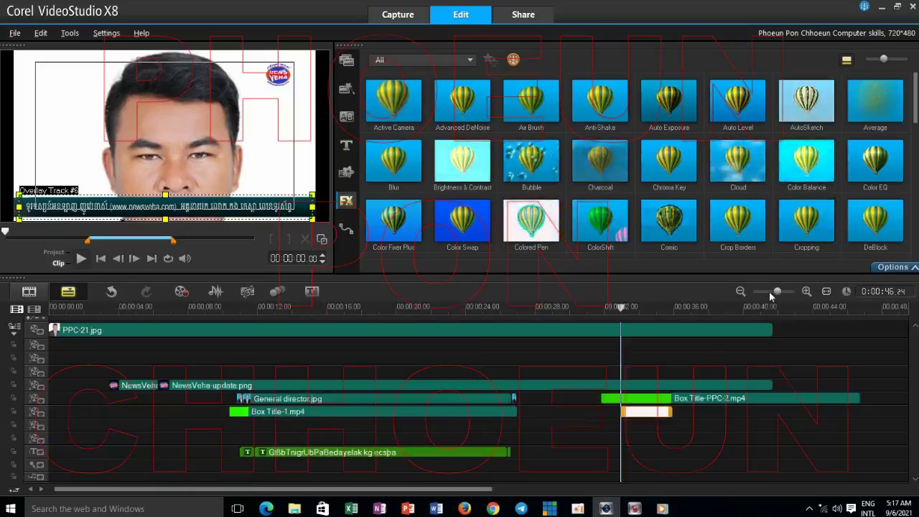
pyautogui.rightClick(648, 413)
pyautogui.click(688, 212)
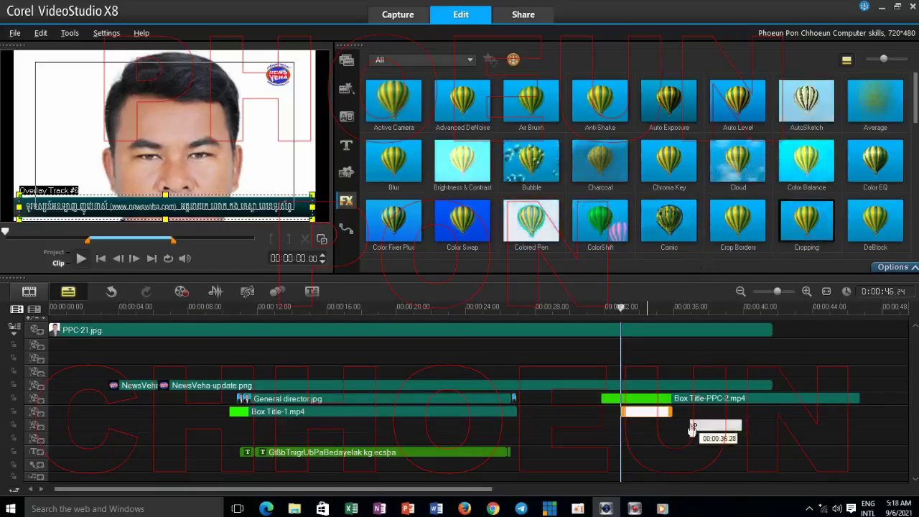
pyautogui.click(678, 428)
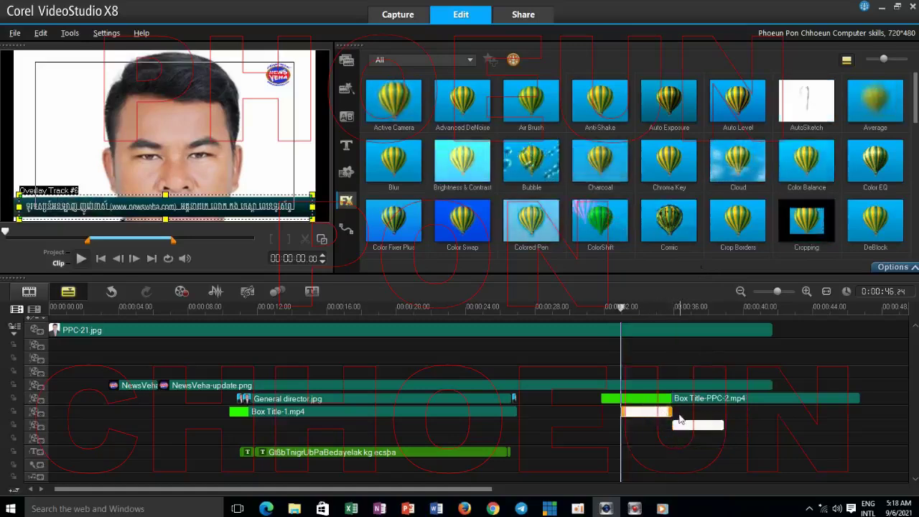
pyautogui.moveTo(672, 412); pyautogui.dragTo(724, 411)
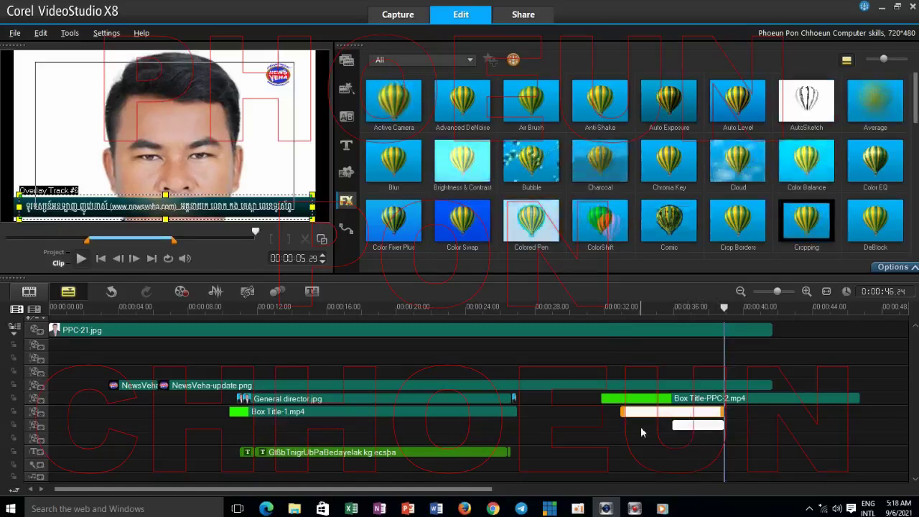
# Step: Delete the duplicate title clip from Overlay Track #7 and scrub through the end of the extended title
pyautogui.click(695, 427)
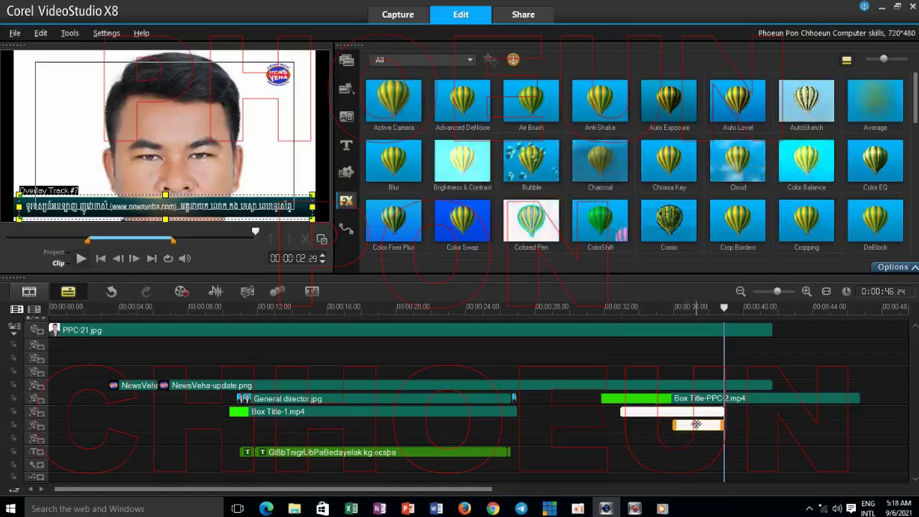
pyautogui.press('Delete')
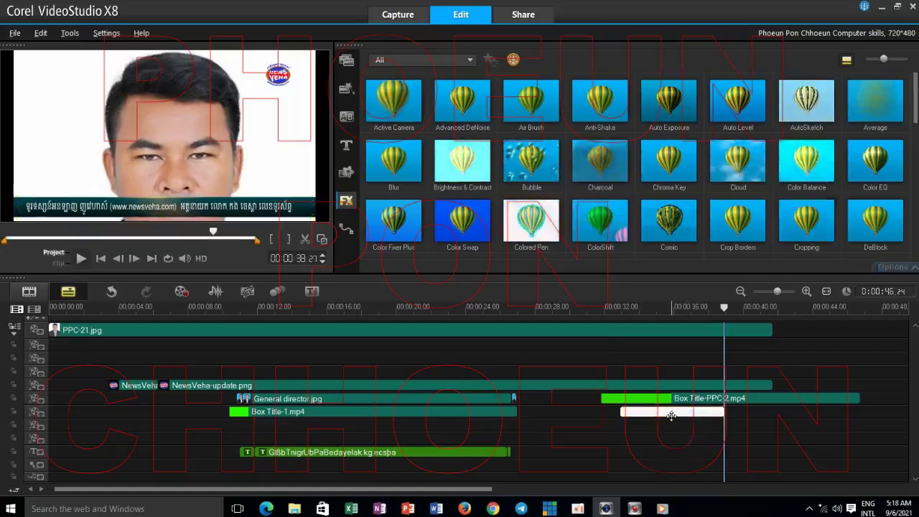
pyautogui.click(671, 416)
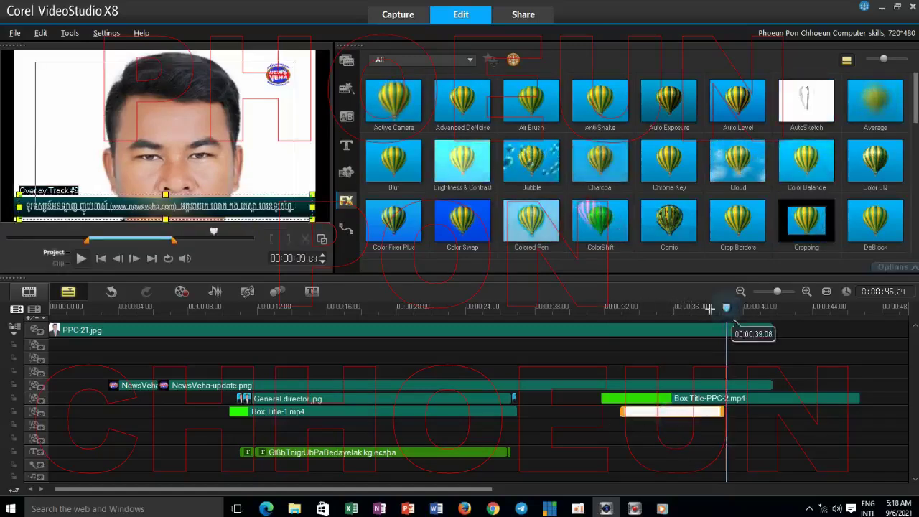
pyautogui.click(697, 307)
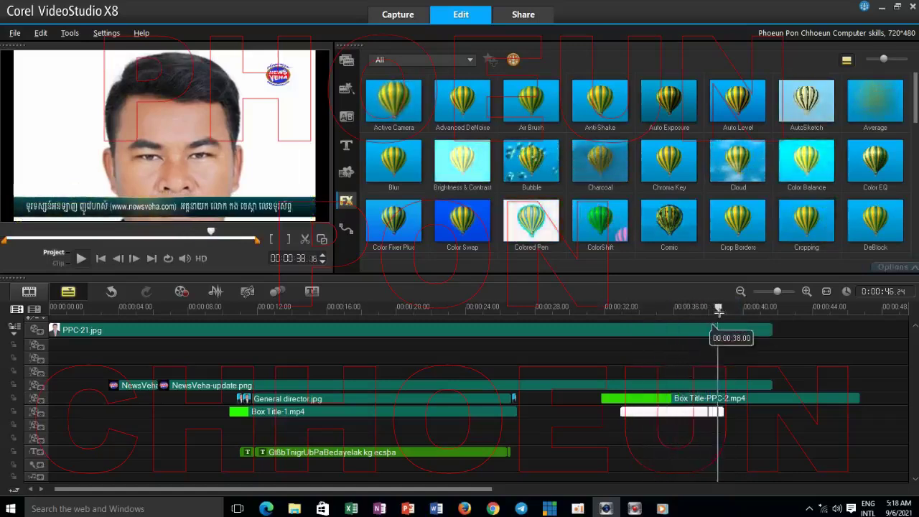
# Step: Customize the motion of the Title-newsveha-1 clip, moving its start position past the frame's right edge, level with the strip
pyautogui.click(682, 411)
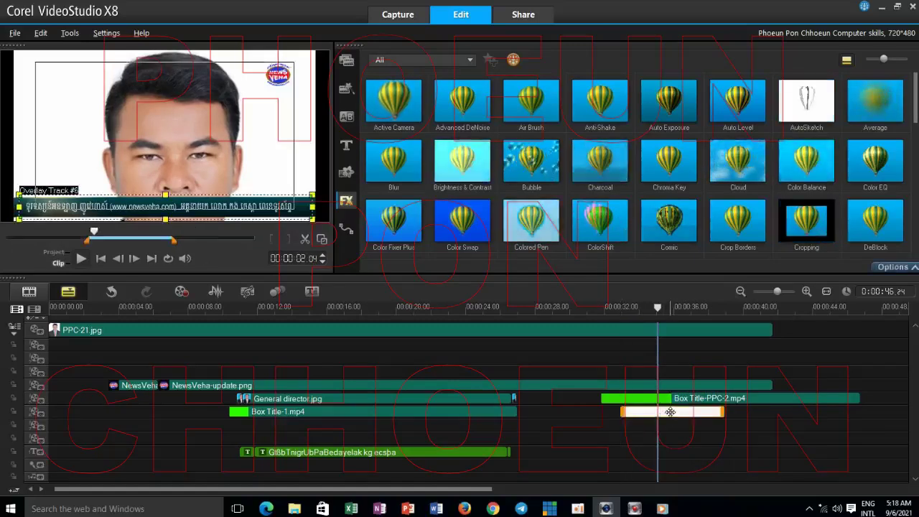
pyautogui.rightClick(670, 411)
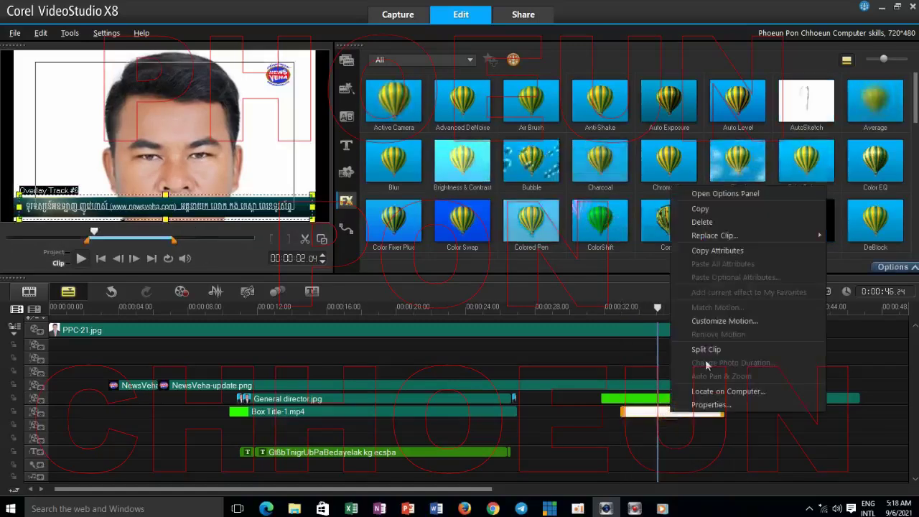
pyautogui.click(716, 322)
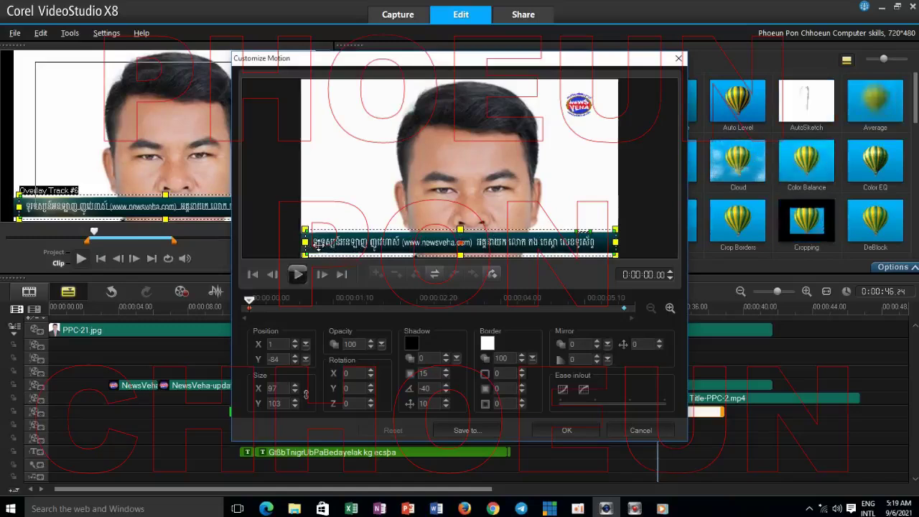
pyautogui.moveTo(318, 246); pyautogui.dragTo(606, 246)
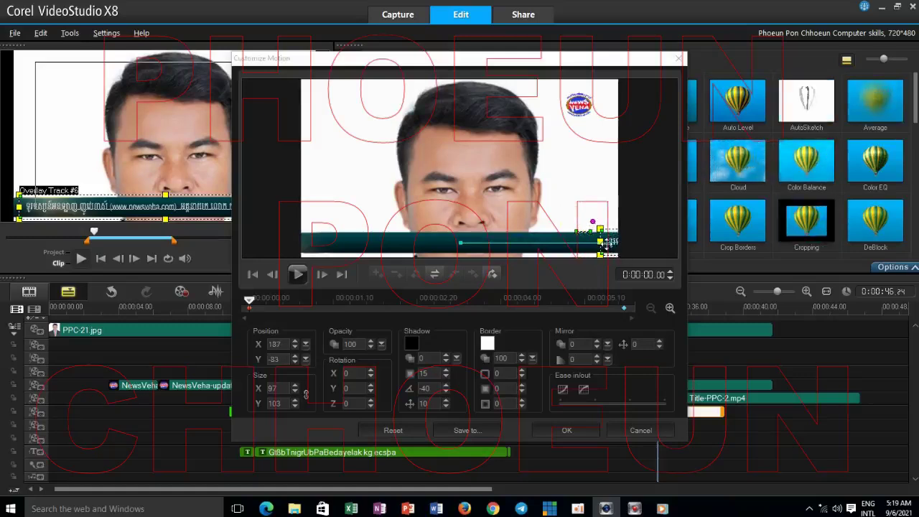
pyautogui.moveTo(605, 245); pyautogui.dragTo(615, 248)
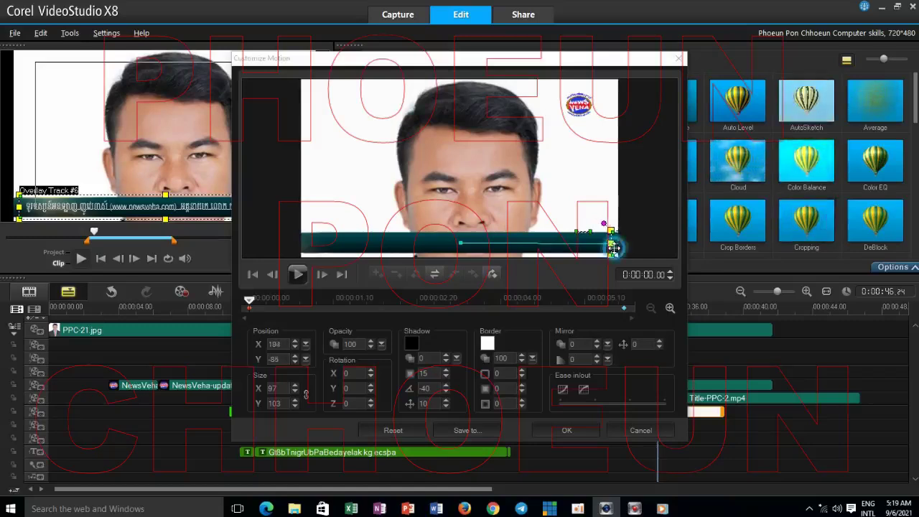
pyautogui.moveTo(614, 247); pyautogui.dragTo(620, 247)
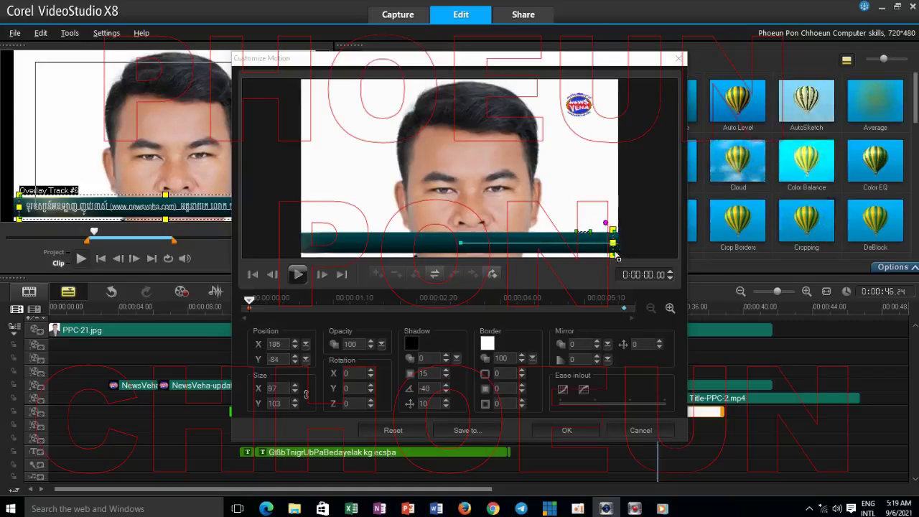
pyautogui.moveTo(614, 248); pyautogui.dragTo(626, 249)
pyautogui.moveTo(615, 234); pyautogui.dragTo(616, 241)
# Step: Set the title's end position past the frame's left edge at X -196, Y -84, preview the scroll and apply the motion
pyautogui.click(298, 275)
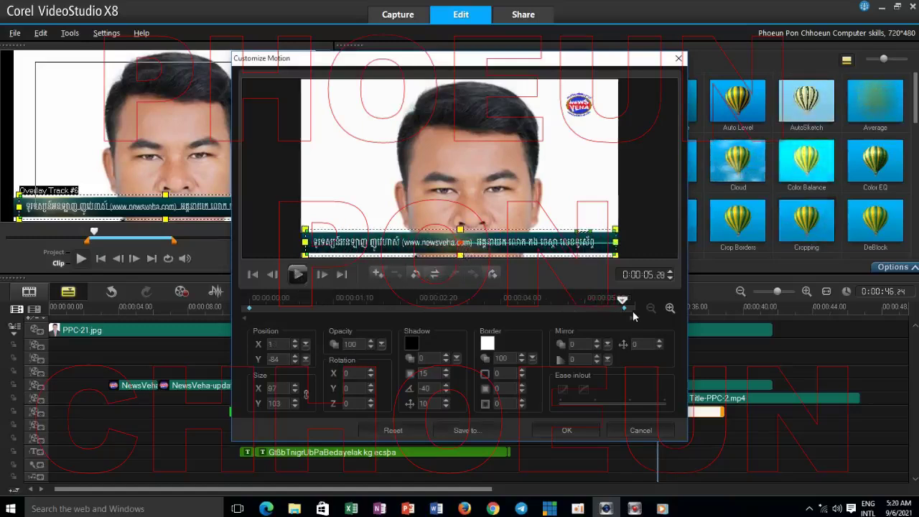
pyautogui.moveTo(623, 304); pyautogui.dragTo(629, 302)
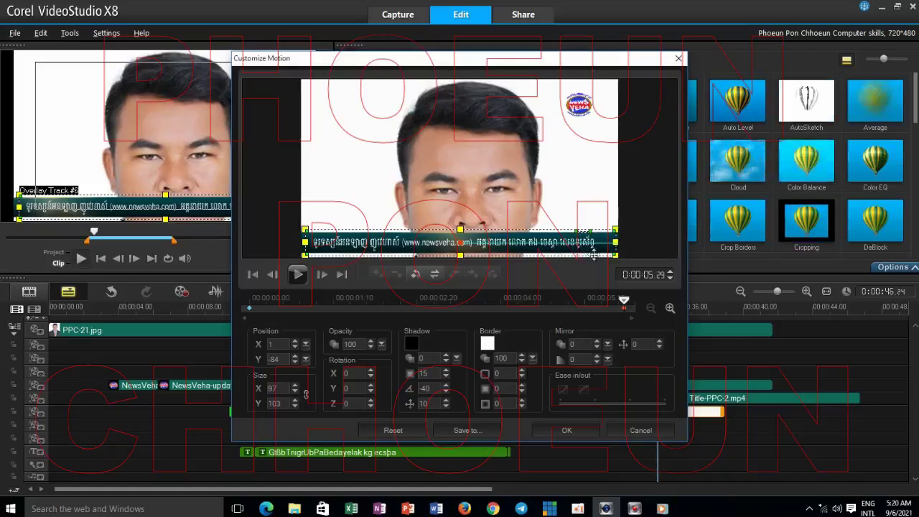
pyautogui.moveTo(595, 247); pyautogui.dragTo(325, 238)
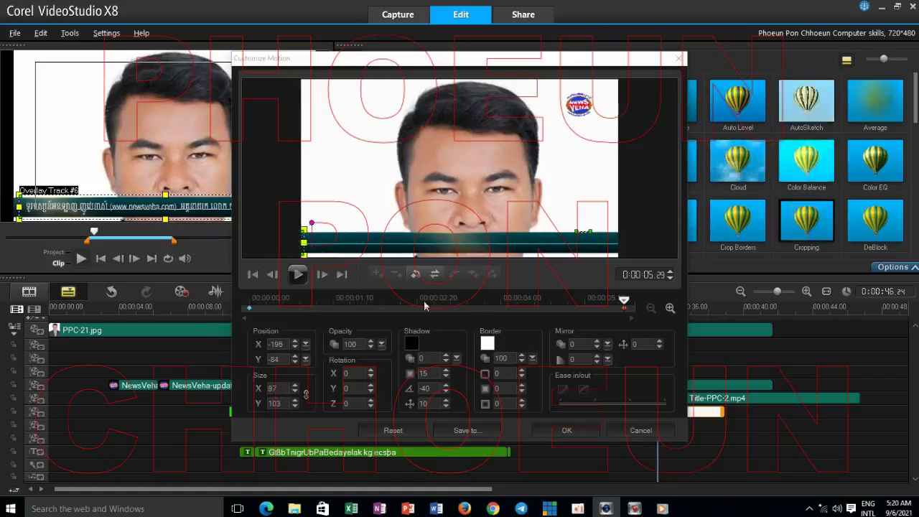
pyautogui.moveTo(625, 301); pyautogui.dragTo(239, 325)
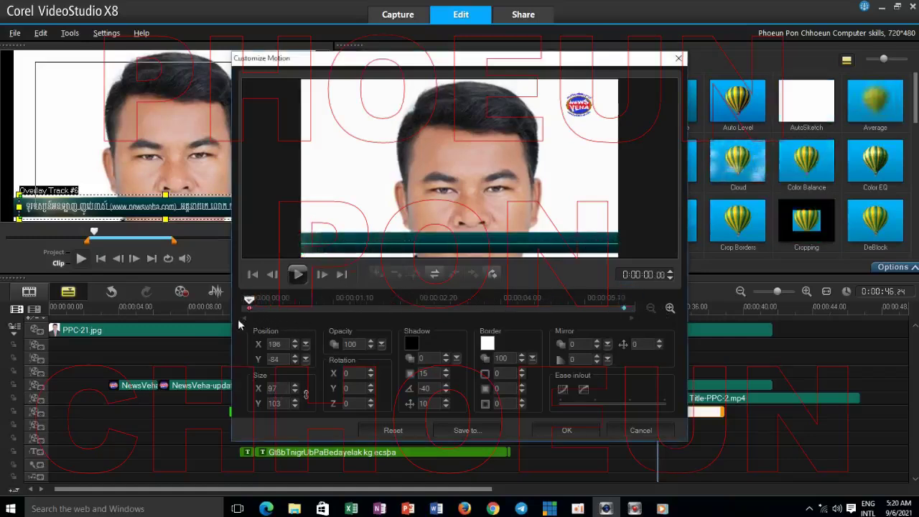
pyautogui.click(298, 275)
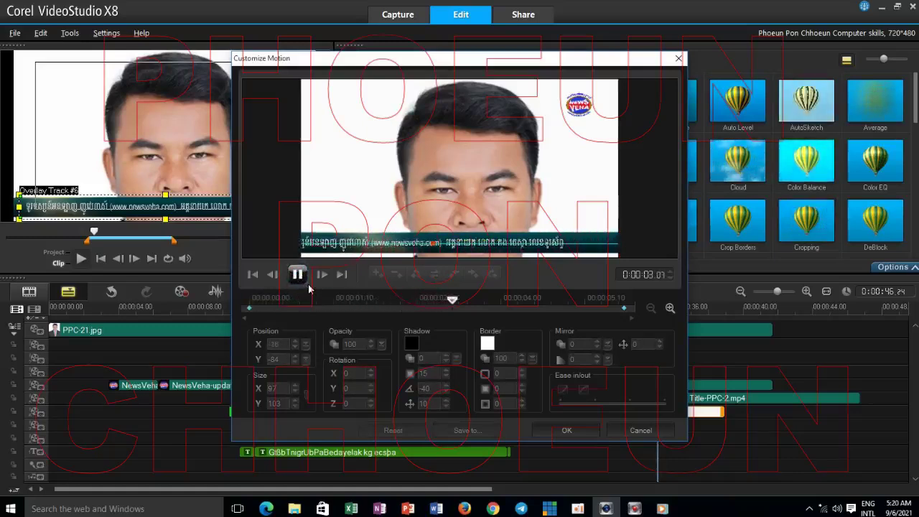
pyautogui.click(567, 432)
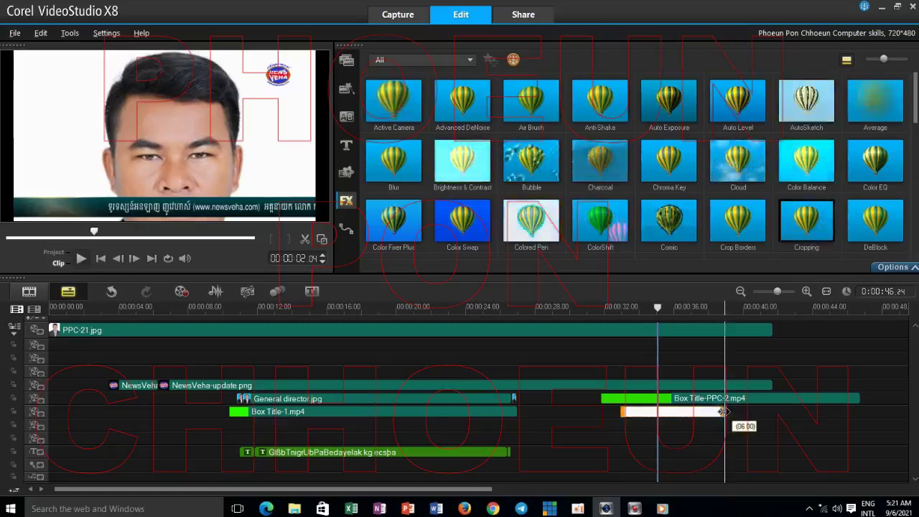
# Step: Extend the Title-newsveha-1 clip to 10 seconds and play the project from just before the Box Title-PPC-2 strip
pyautogui.moveTo(748, 411); pyautogui.dragTo(796, 414)
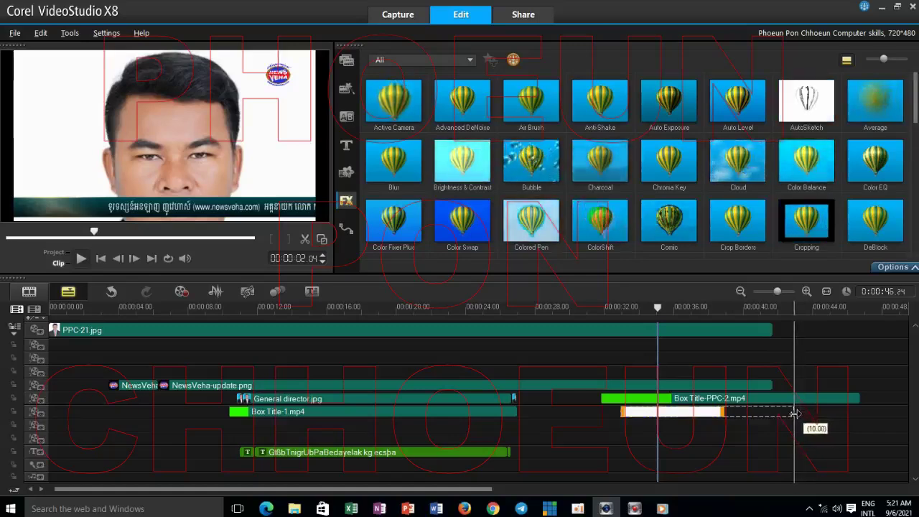
pyautogui.moveTo(795, 413); pyautogui.dragTo(793, 414)
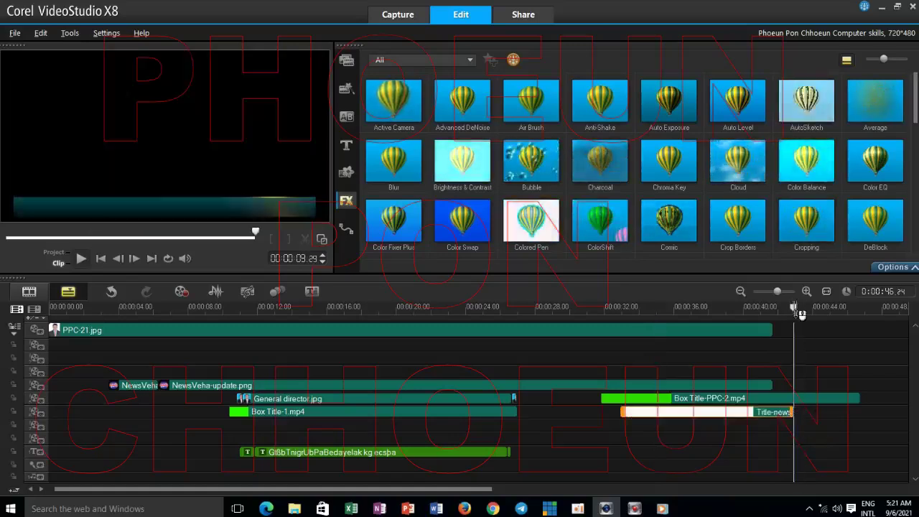
pyautogui.click(797, 310)
pyautogui.moveTo(759, 310); pyautogui.dragTo(595, 302)
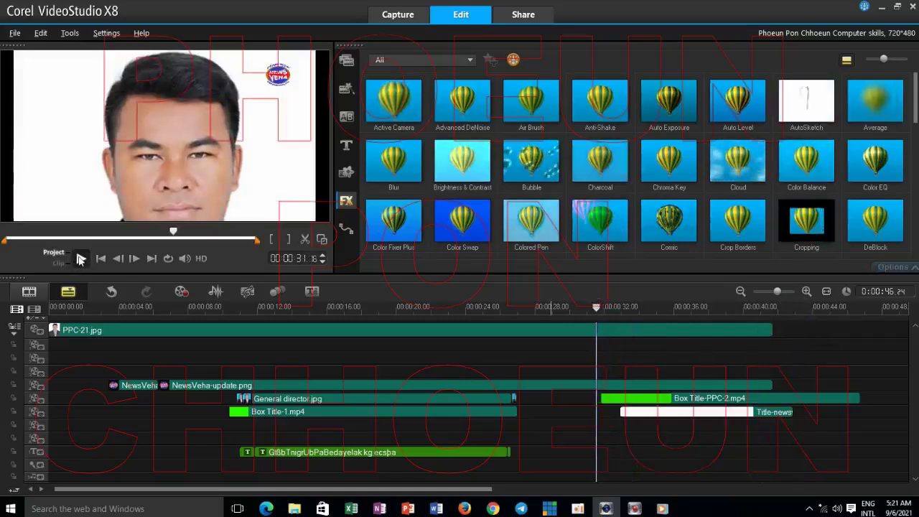
pyautogui.click(80, 260)
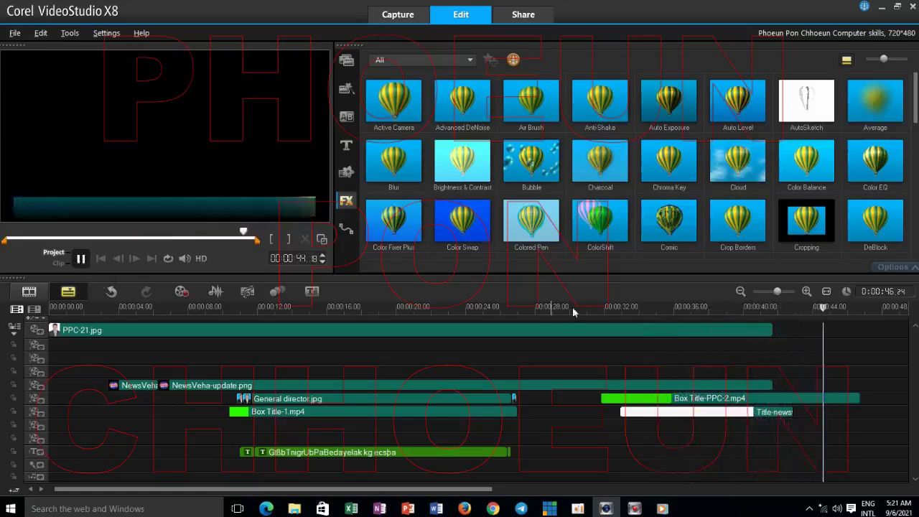
pyautogui.moveTo(823, 308); pyautogui.dragTo(596, 306)
pyautogui.click(83, 258)
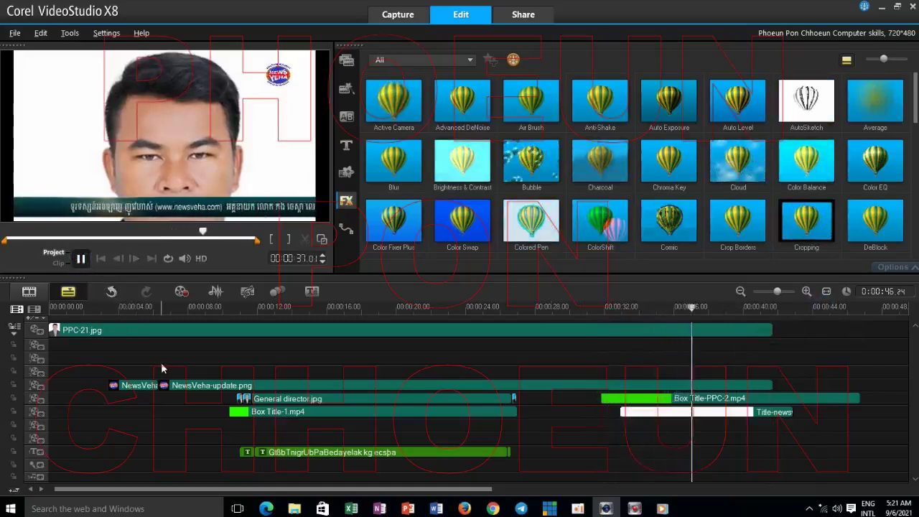
pyautogui.click(81, 260)
# Step: Extend the Title-newsveha-1 clip to the end of the Box Title-PPC-2 clip and scrub back to before the strip
pyautogui.hscroll(3, 655, 455)
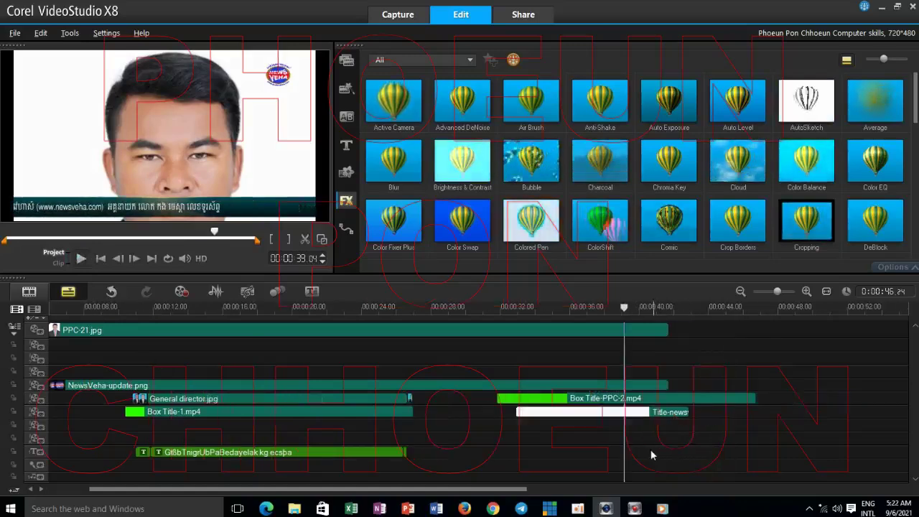
pyautogui.hscroll(2, 586, 456)
pyautogui.click(574, 415)
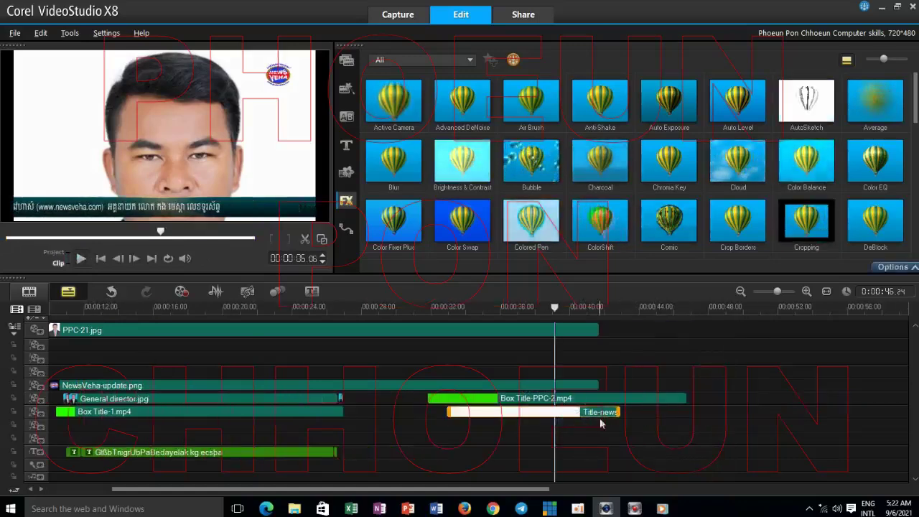
pyautogui.moveTo(621, 412); pyautogui.dragTo(685, 412)
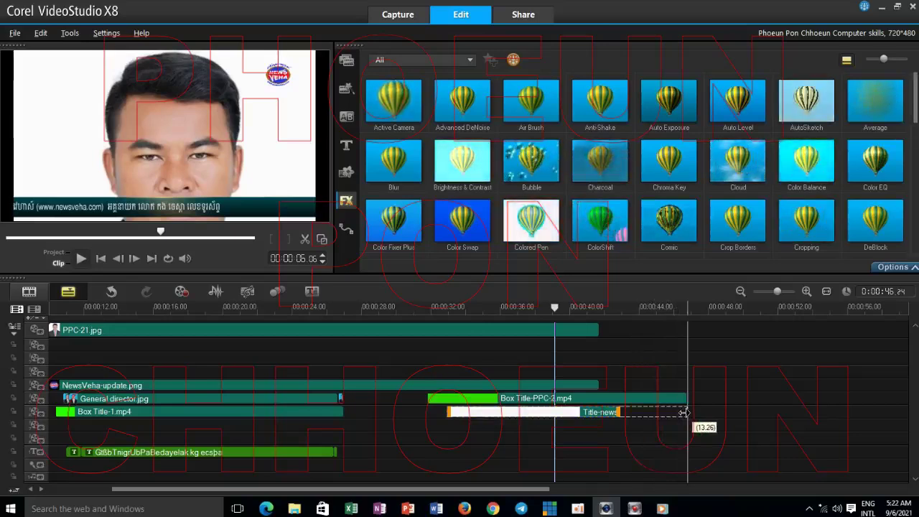
pyautogui.moveTo(683, 417); pyautogui.dragTo(684, 416)
pyautogui.click(687, 307)
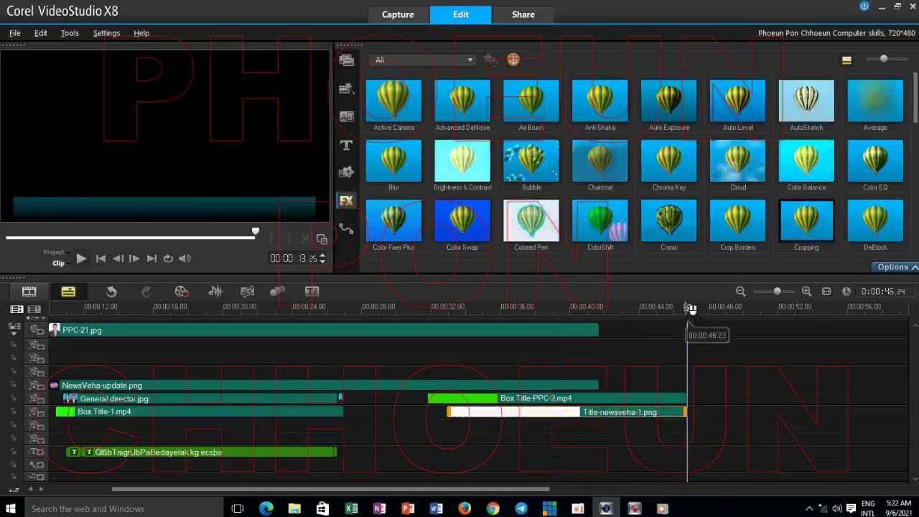
pyautogui.moveTo(675, 309); pyautogui.dragTo(422, 307)
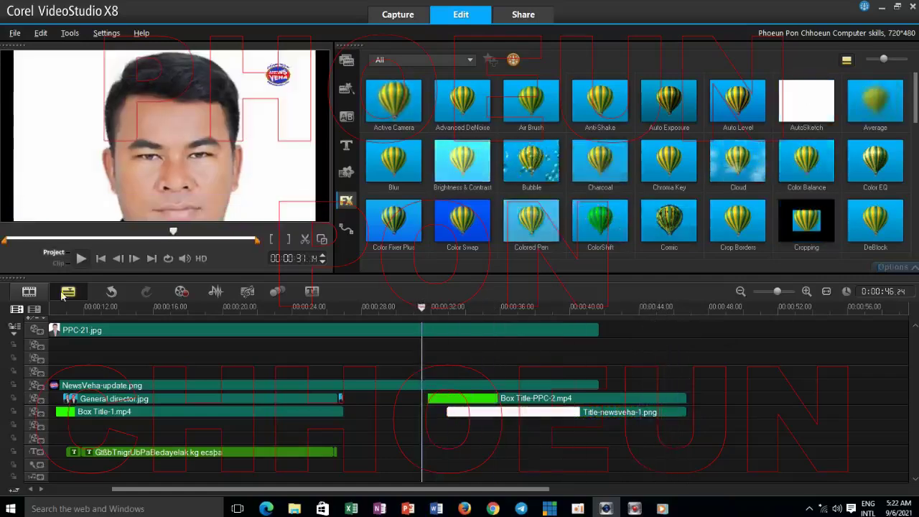
# Step: Save the project, play the scrolling title section and scrub around the end of the title
pyautogui.click(15, 33)
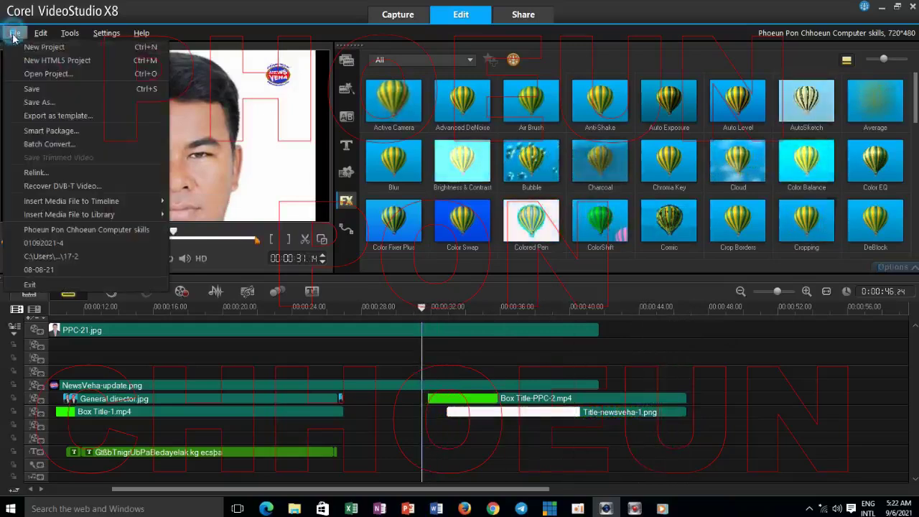
pyautogui.click(34, 86)
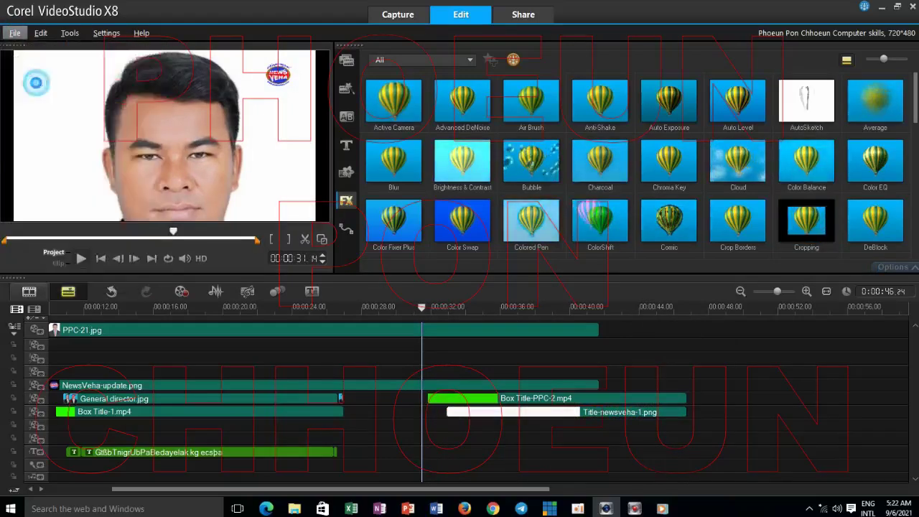
pyautogui.click(80, 259)
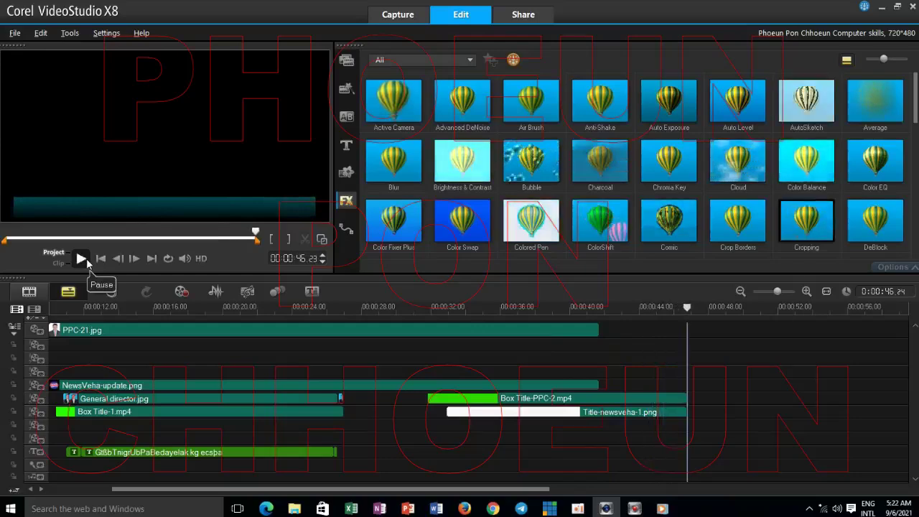
pyautogui.click(682, 307)
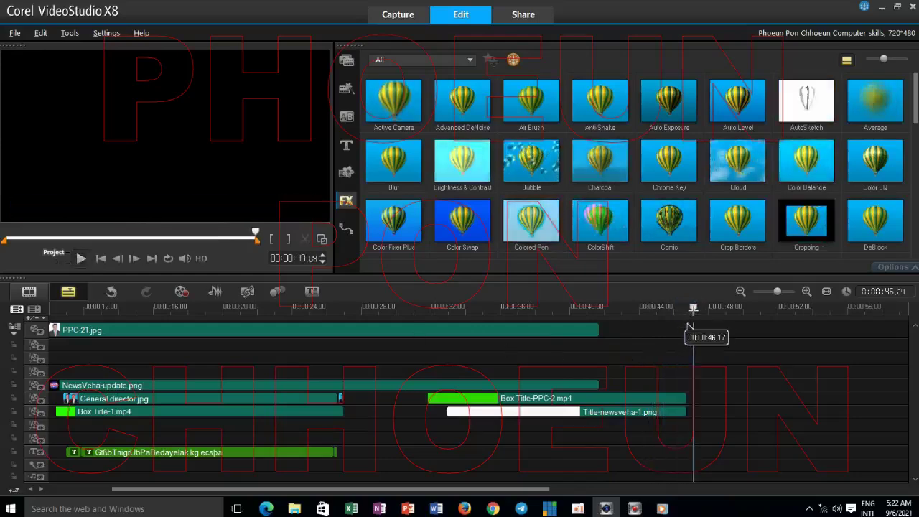
pyautogui.moveTo(682, 308)
pyautogui.mouseDown()
pyautogui.moveTo(670, 308)
pyautogui.moveTo(693, 310)
pyautogui.moveTo(675, 326)
pyautogui.moveTo(692, 325)
pyautogui.mouseUp()
pyautogui.moveTo(684, 327); pyautogui.dragTo(665, 348)
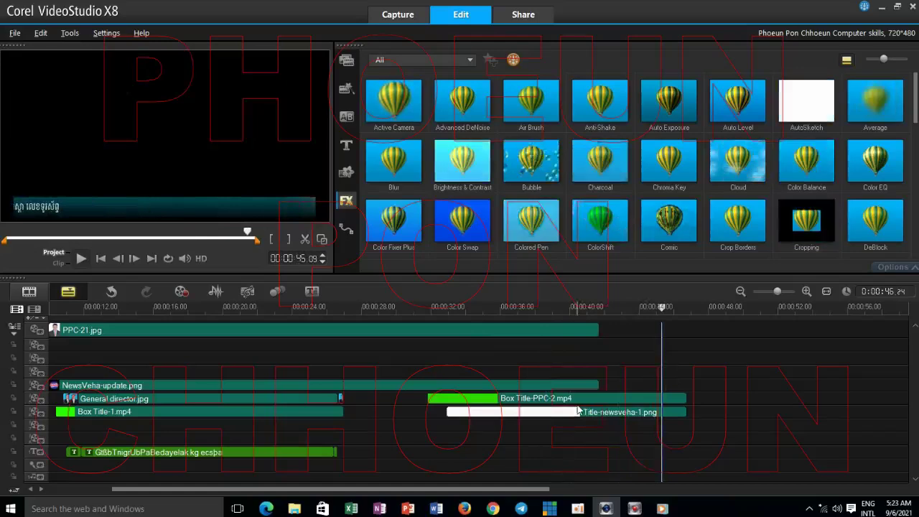
# Step: Scrub back to the point where the title text enters the strip and select the Box Title-PPC-2 clip
pyautogui.click(622, 400)
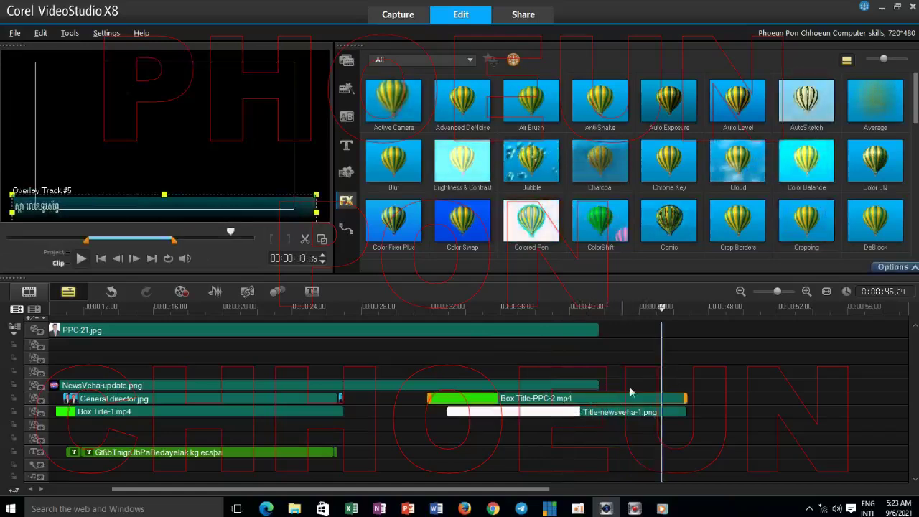
pyautogui.scroll(-2, 753, 302)
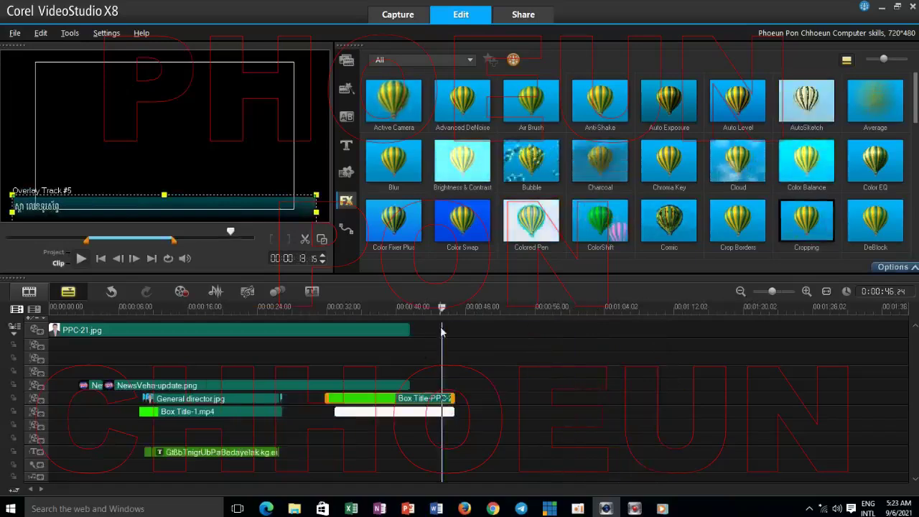
pyautogui.moveTo(441, 307); pyautogui.dragTo(339, 306)
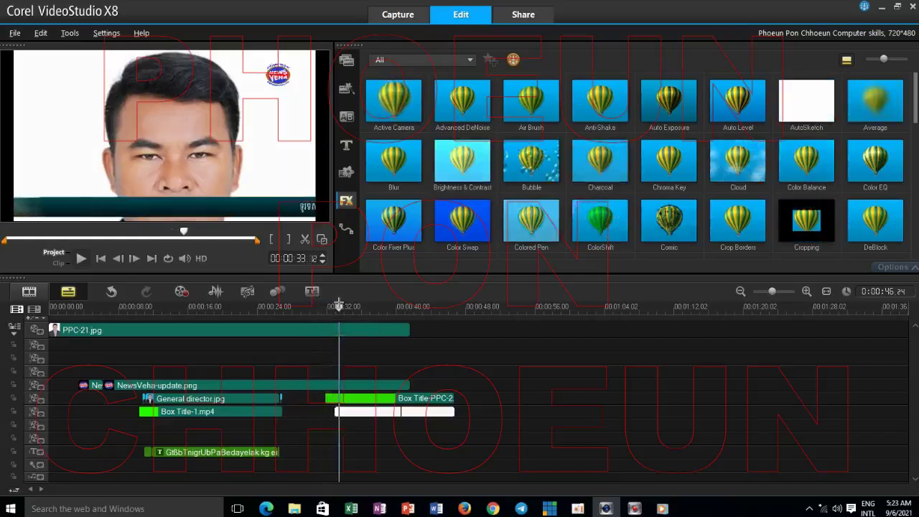
pyautogui.click(337, 307)
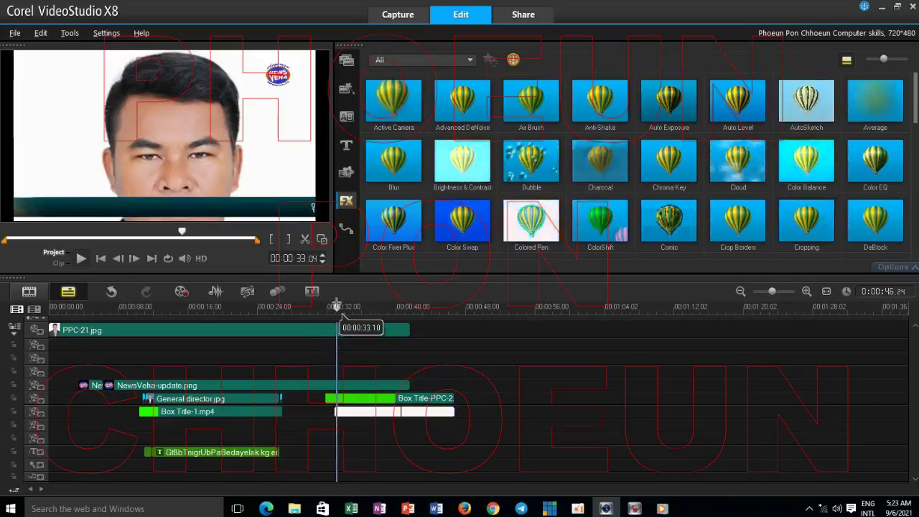
pyautogui.click(362, 397)
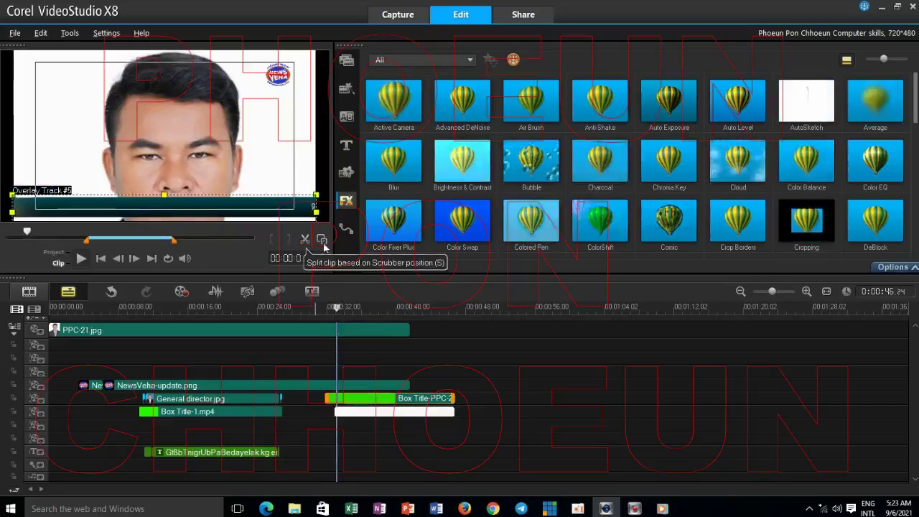
pyautogui.rightClick(423, 404)
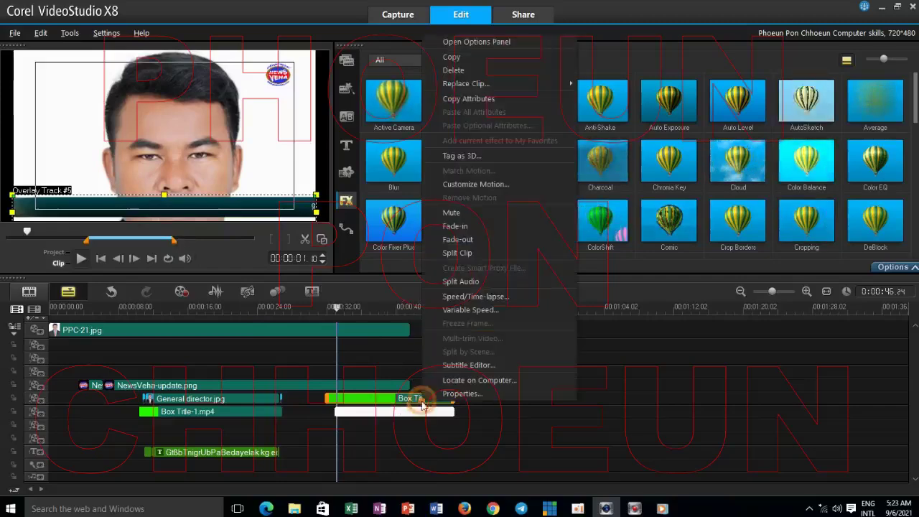
pyautogui.click(476, 185)
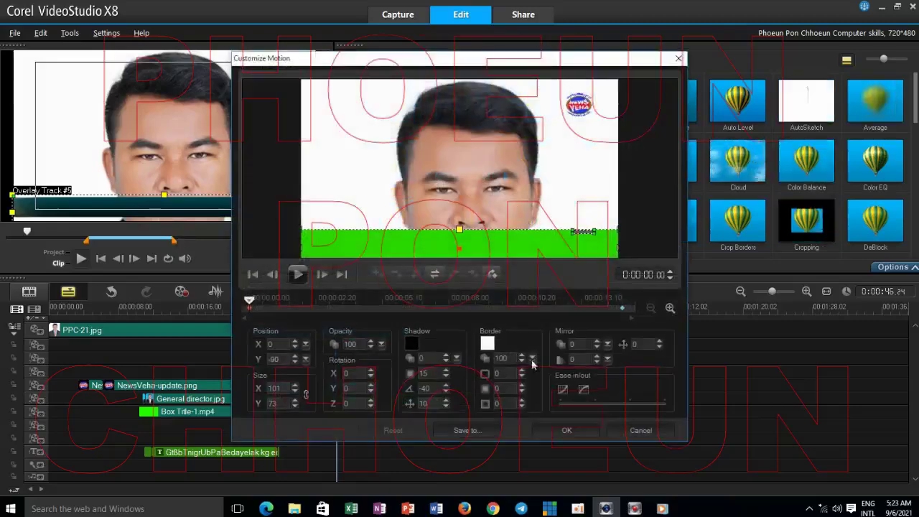
pyautogui.click(680, 59)
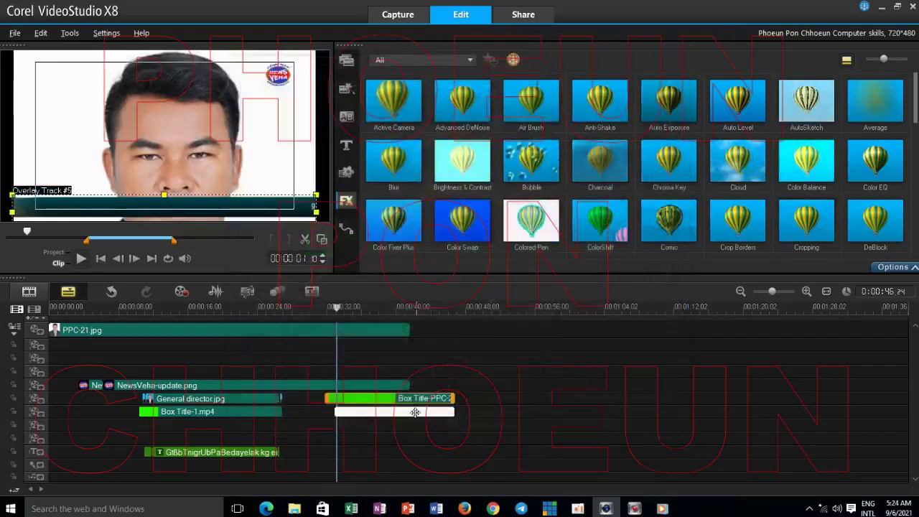
# Step: Slow the Box Title-PPC-2 clip to 50% speed for a 30-second duration and play the project from just before it
pyautogui.rightClick(406, 398)
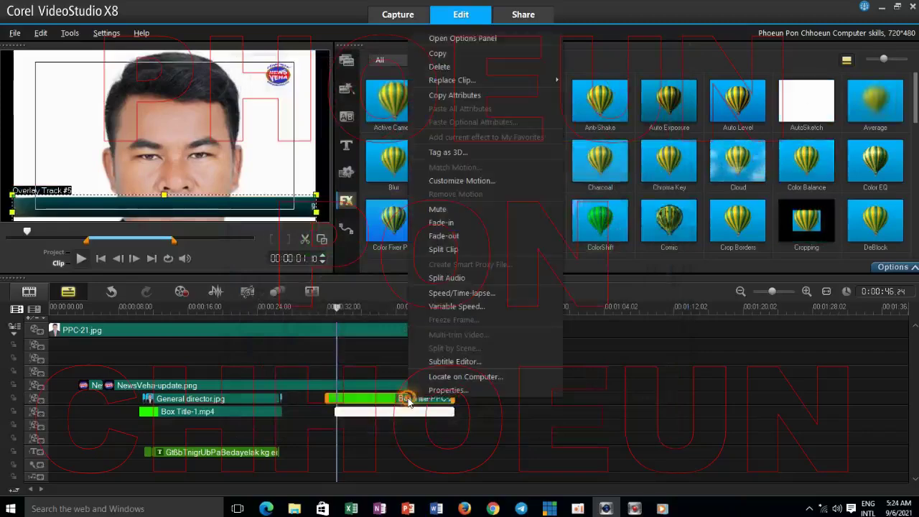
pyautogui.click(473, 294)
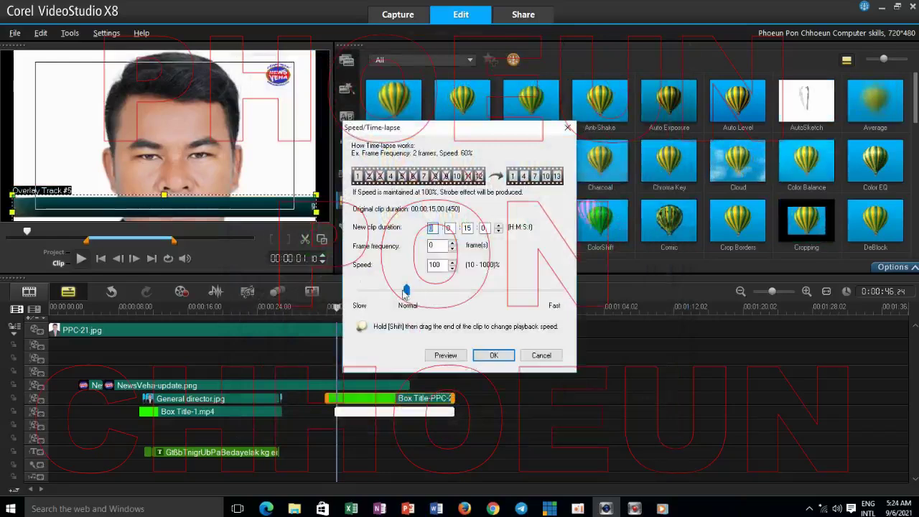
pyautogui.moveTo(406, 291); pyautogui.dragTo(380, 296)
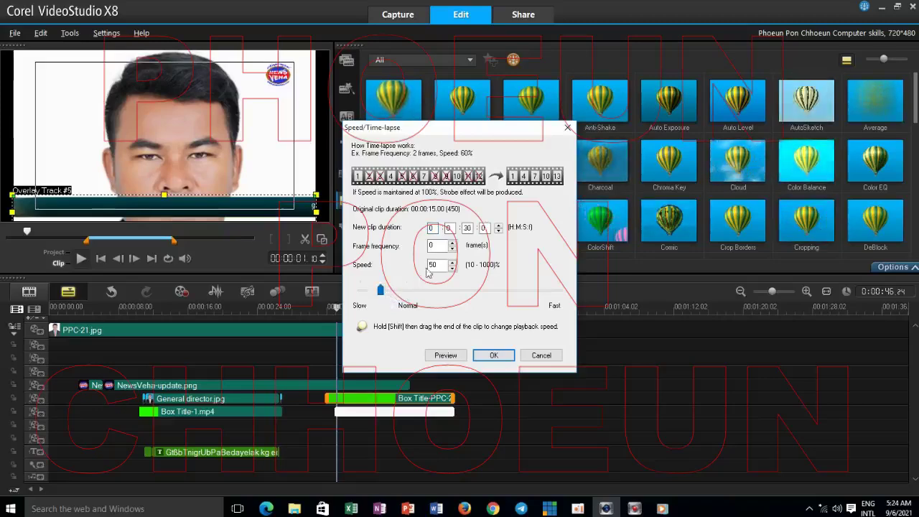
pyautogui.click(501, 356)
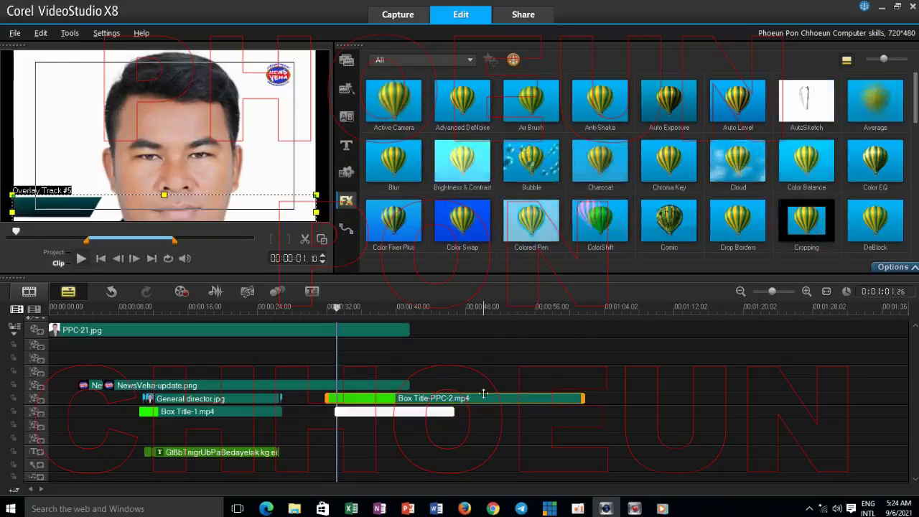
pyautogui.moveTo(334, 321); pyautogui.dragTo(327, 324)
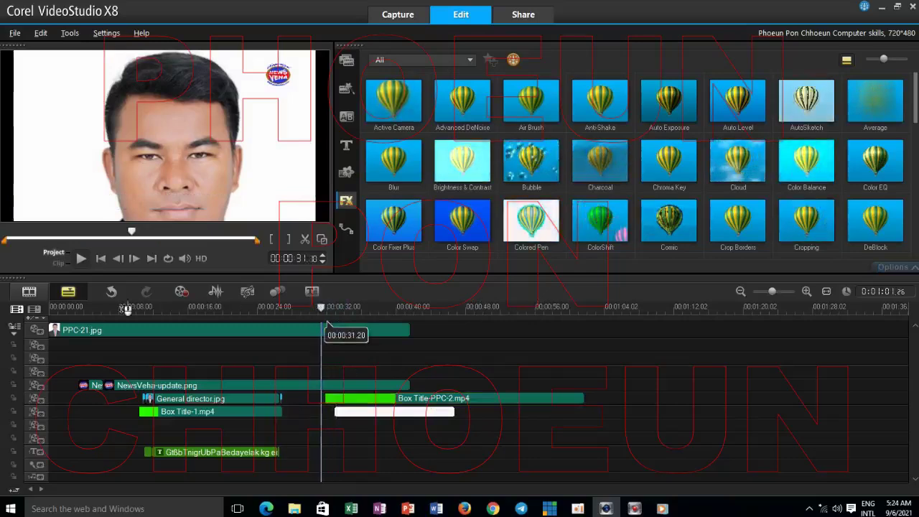
pyautogui.click(80, 260)
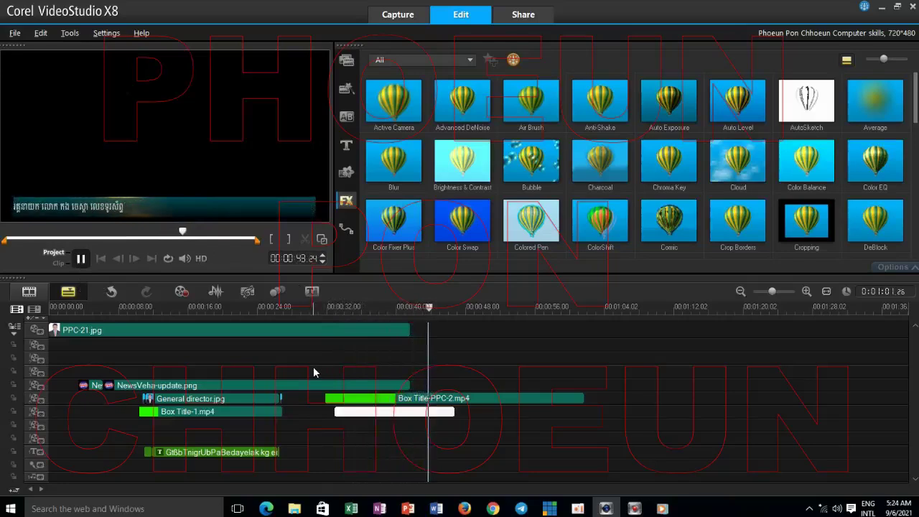
# Step: Stop playback, scrub back to the full title and extend the end of the Title-newsveha-1 clip to a duration of about 15 seconds
pyautogui.click(81, 259)
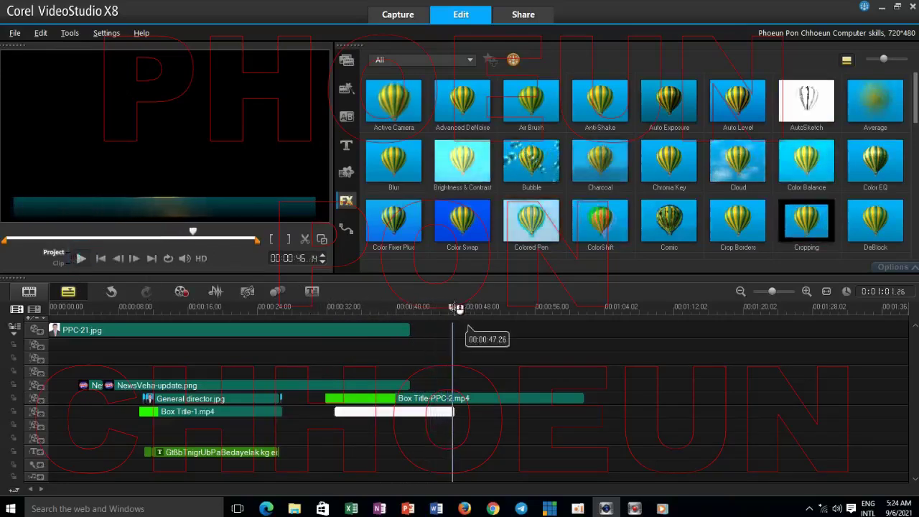
pyautogui.click(417, 305)
pyautogui.moveTo(417, 301)
pyautogui.mouseDown()
pyautogui.moveTo(371, 301)
pyautogui.moveTo(401, 301)
pyautogui.mouseUp()
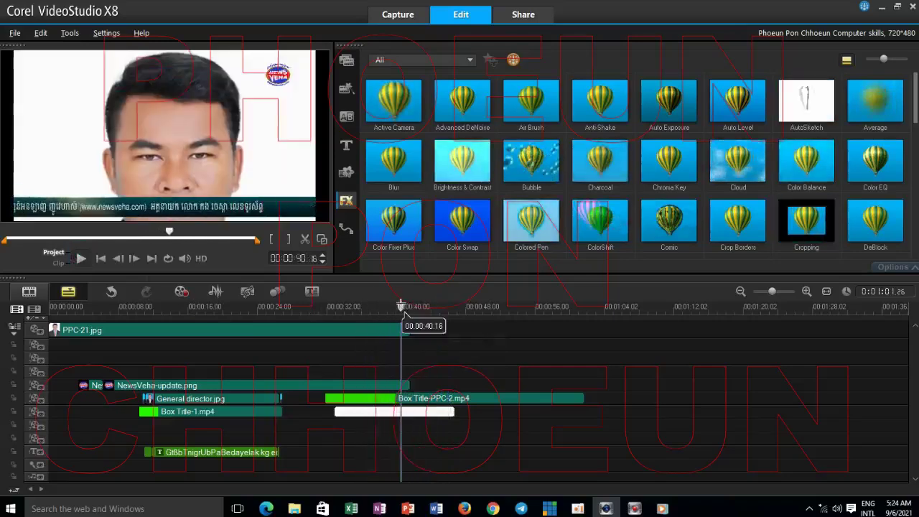
pyautogui.click(428, 414)
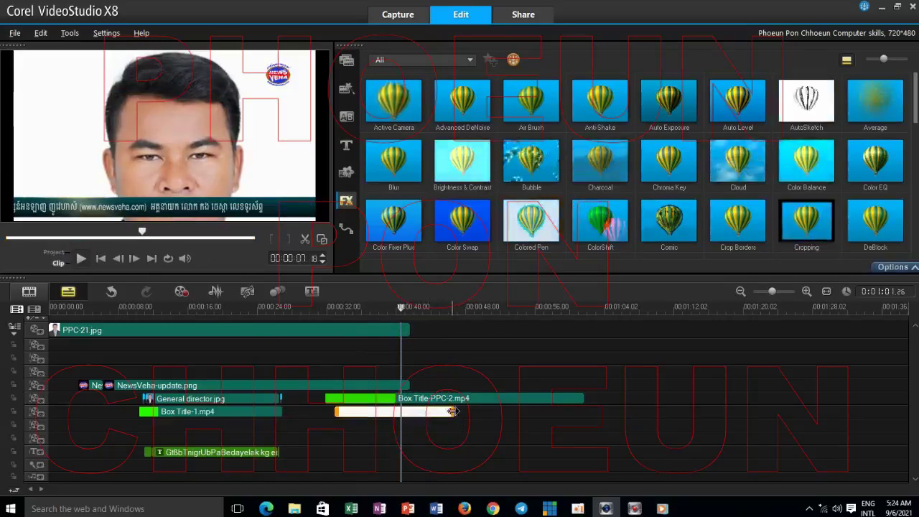
pyautogui.moveTo(452, 412); pyautogui.dragTo(466, 410)
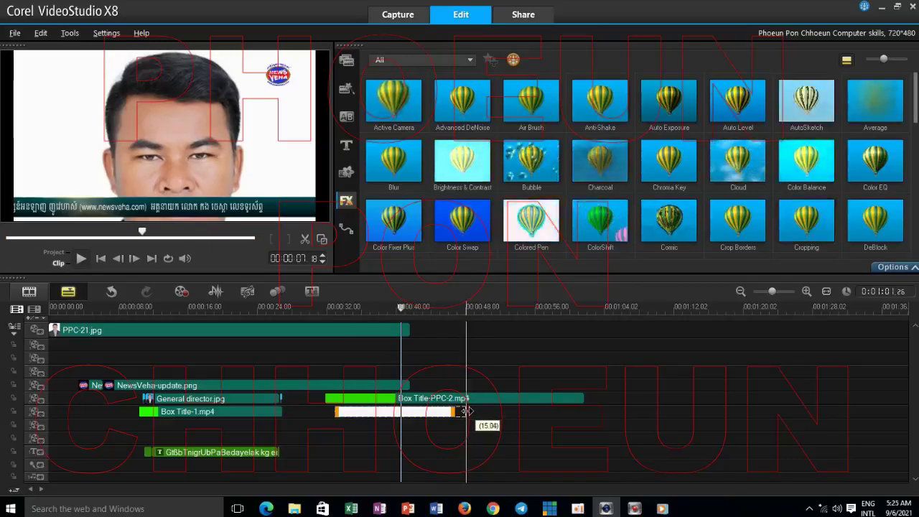
pyautogui.moveTo(466, 411); pyautogui.dragTo(465, 411)
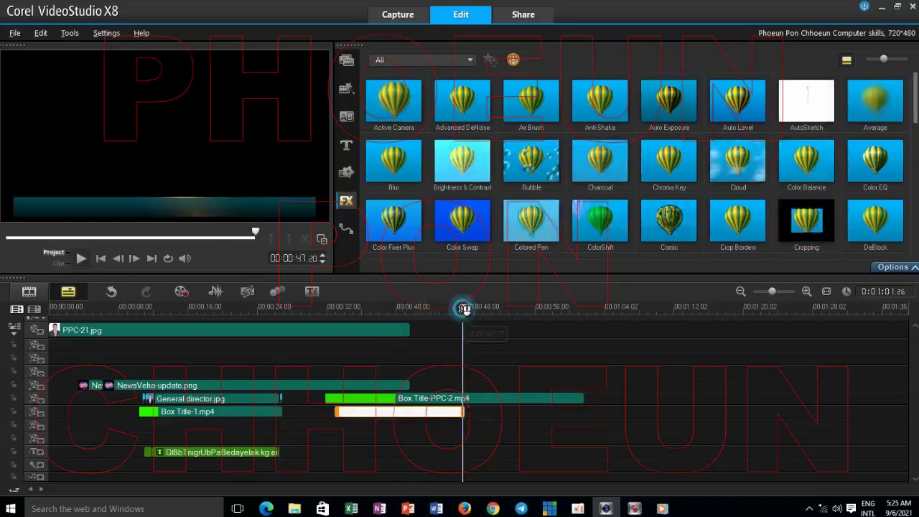
# Step: Copy the Title-newsveha-1 clip and place the duplicate on the overlay track below, starting at about 00:00:44
pyautogui.click(431, 321)
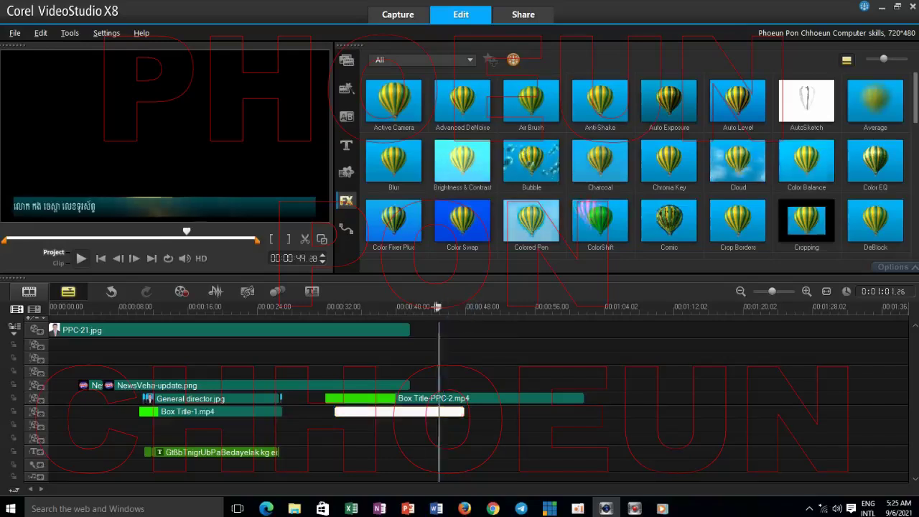
pyautogui.rightClick(448, 414)
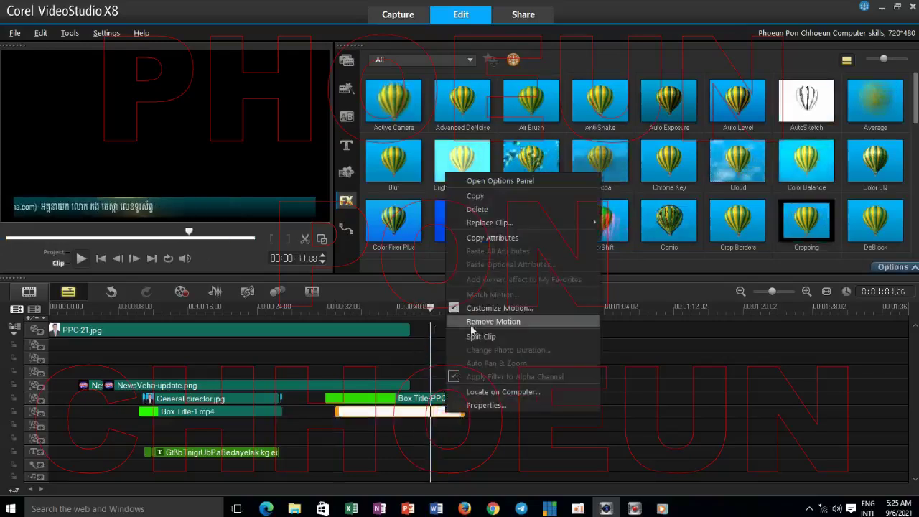
pyautogui.click(484, 208)
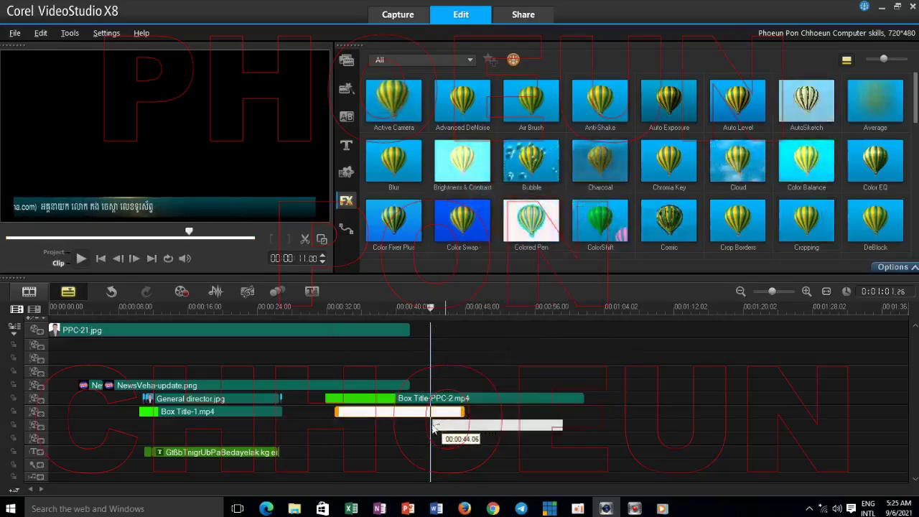
pyautogui.click(432, 429)
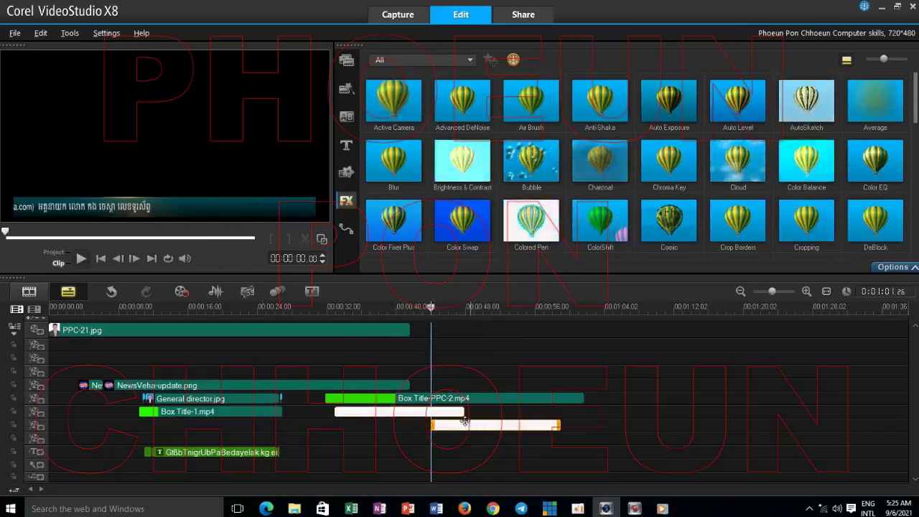
# Step: Compare the original and duplicate title clips and check the Title-newsveha-1 and Title-newsveha-2 images in the PPC Teach folder in File Explorer
pyautogui.click(434, 412)
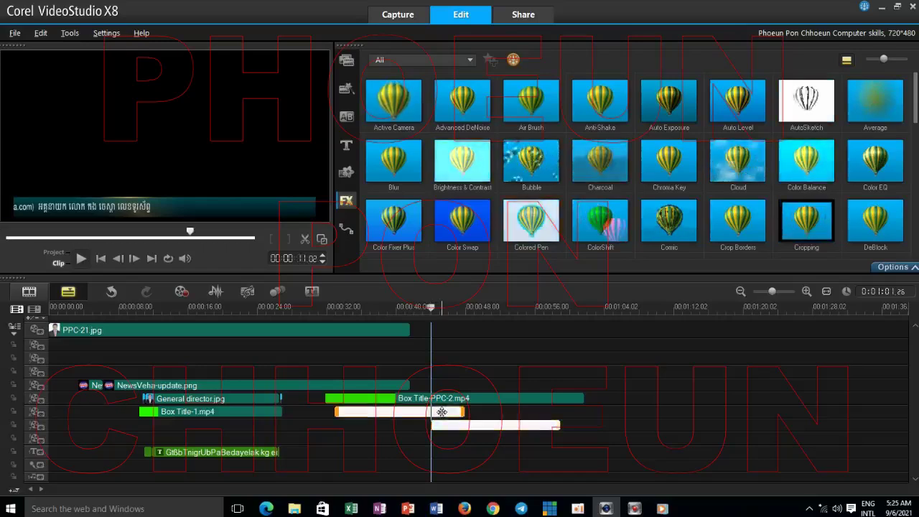
pyautogui.click(495, 426)
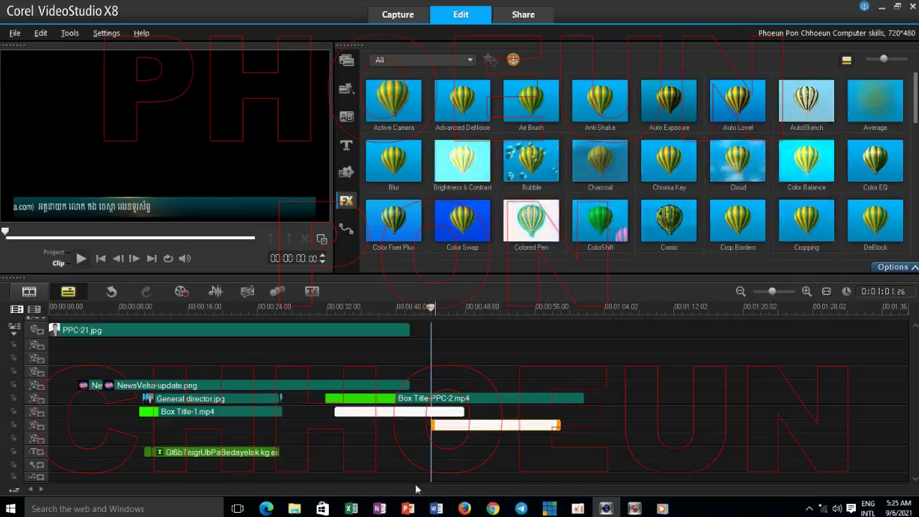
pyautogui.click(295, 508)
pyautogui.click(559, 229)
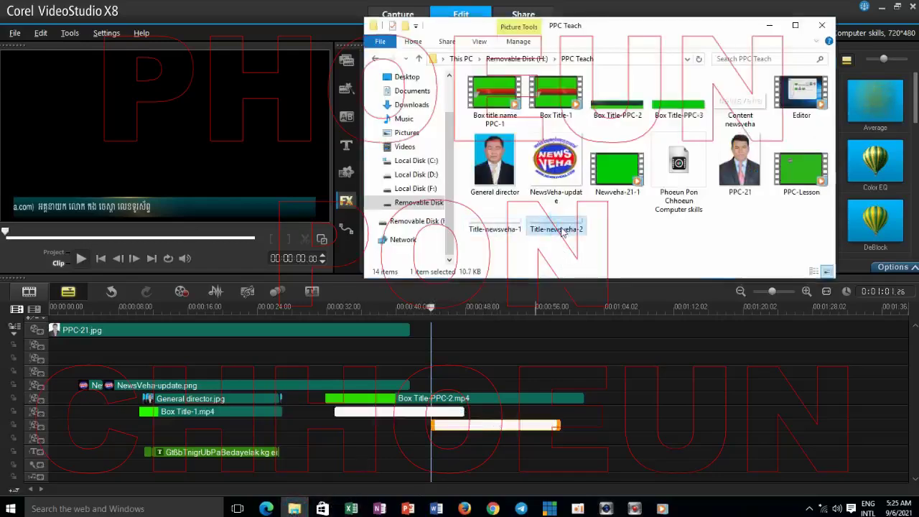
pyautogui.click(500, 229)
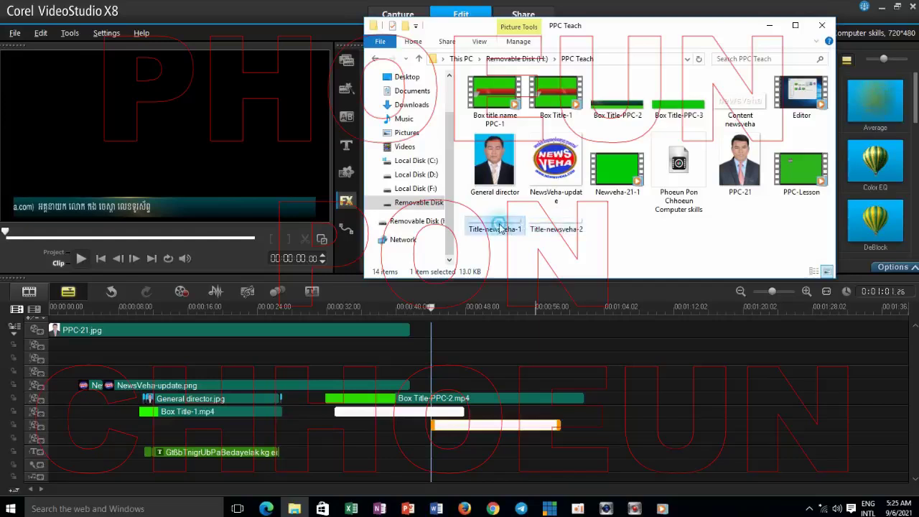
pyautogui.click(557, 228)
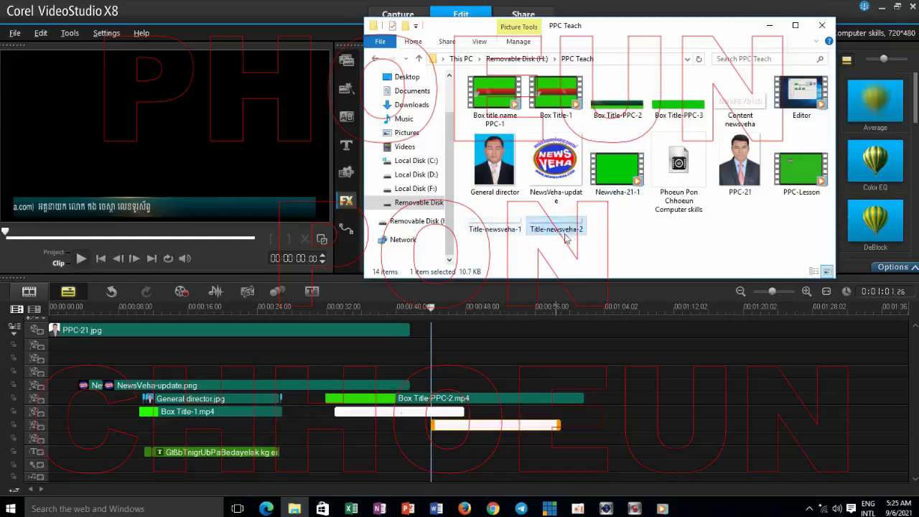
pyautogui.click(483, 428)
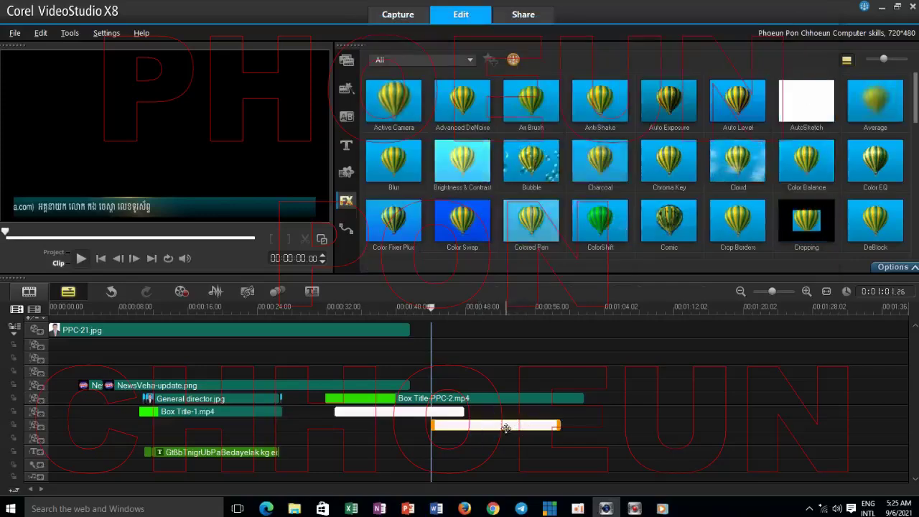
# Step: Replace the duplicate title clip with the photo Title-newsveha-2 from the PPC Teach folder, showing the files as large icons
pyautogui.rightClick(506, 428)
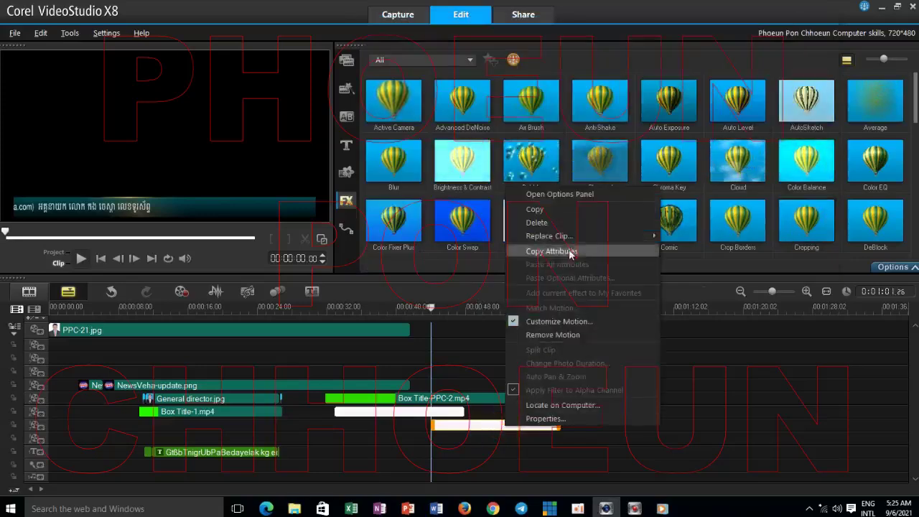
pyautogui.moveTo(579, 237)
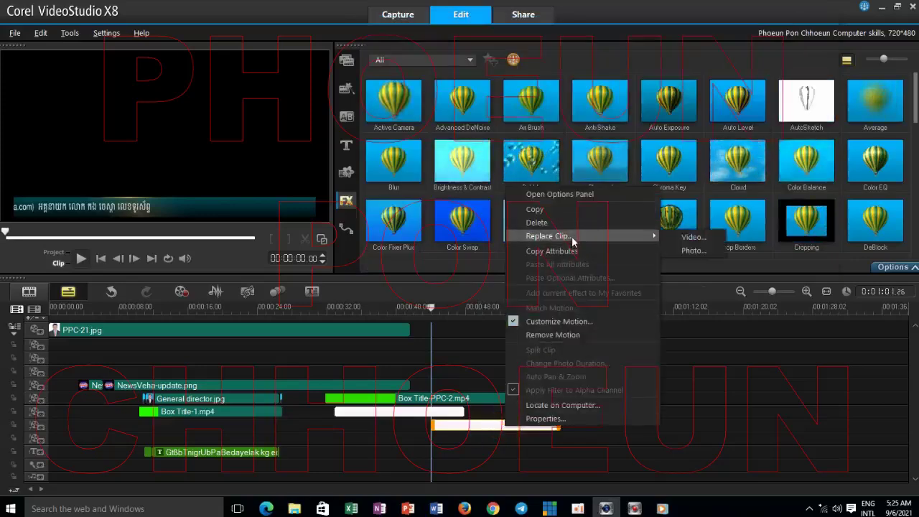
pyautogui.click(695, 252)
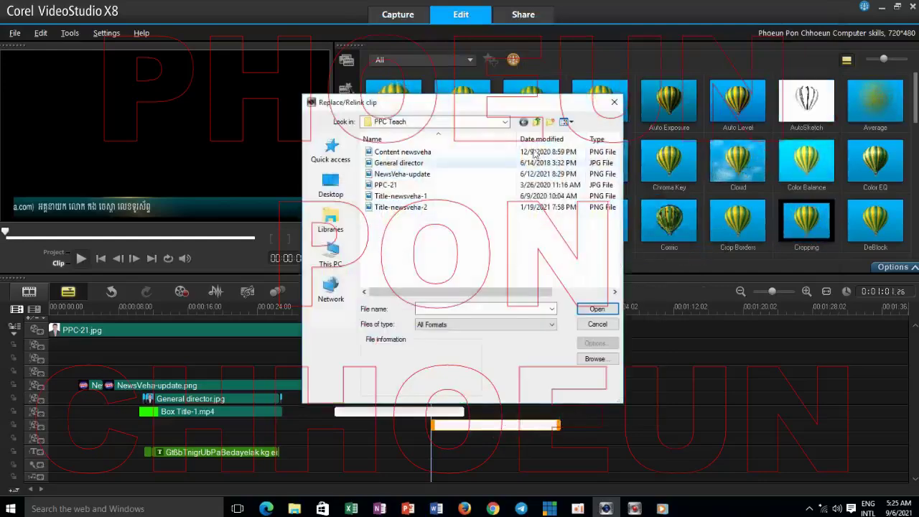
pyautogui.click(575, 123)
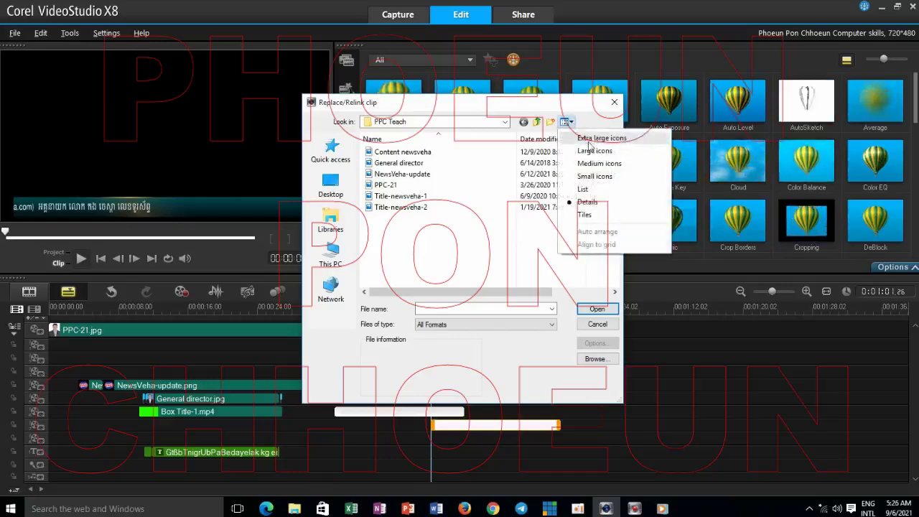
pyautogui.click(587, 150)
pyautogui.click(451, 266)
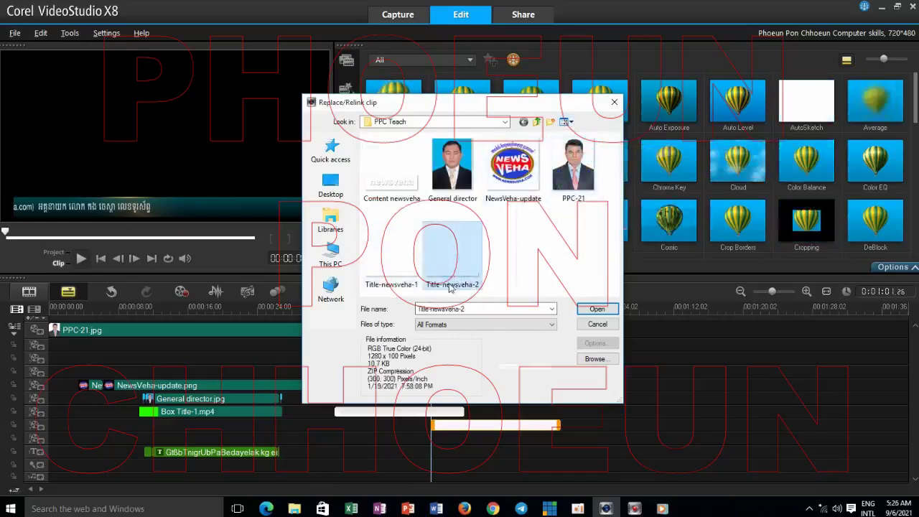
pyautogui.click(597, 309)
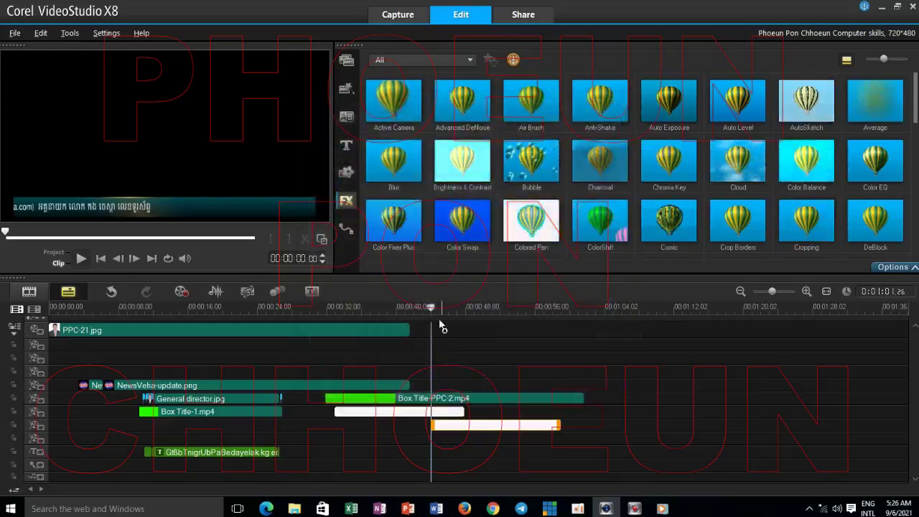
# Step: Preview the second title's entry and move the Title-newsveha-2 clip earlier so that it starts at about 00:00:40
pyautogui.click(432, 308)
pyautogui.press('space')
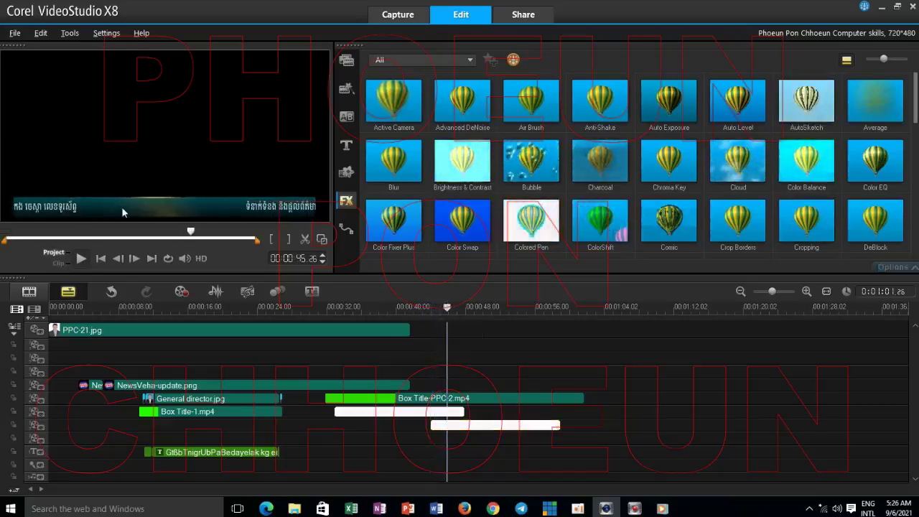
pyautogui.click(484, 427)
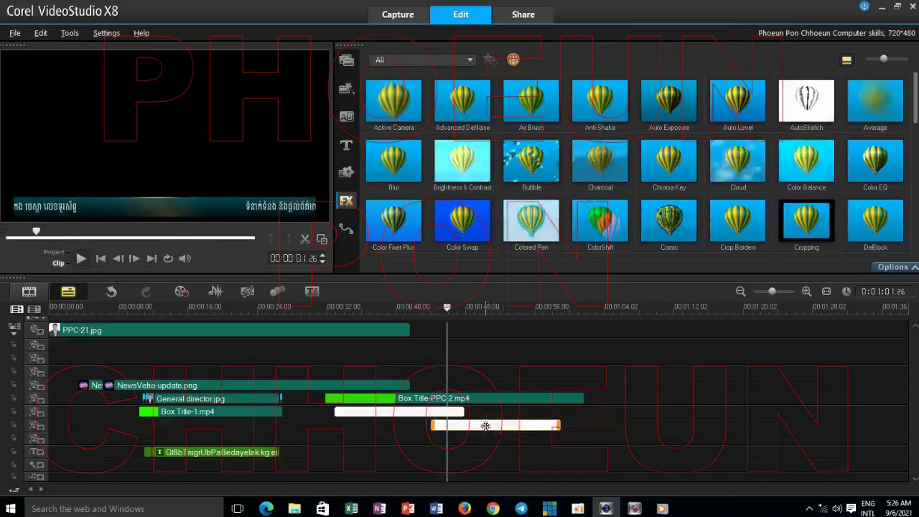
pyautogui.moveTo(485, 429); pyautogui.dragTo(453, 429)
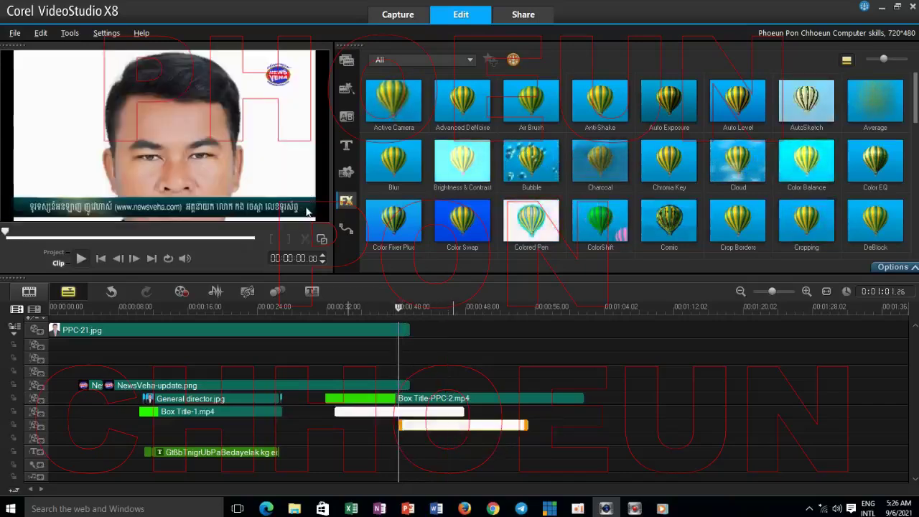
pyautogui.moveTo(428, 426); pyautogui.dragTo(415, 424)
pyautogui.click(394, 308)
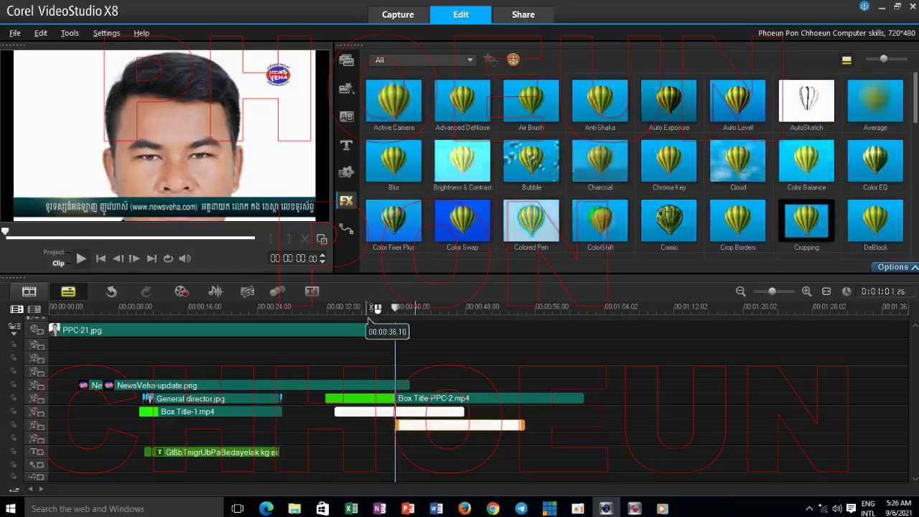
# Step: Preview the gap between the two scrolling titles and try shifting the Title-newsveha-2 clip slightly later
pyautogui.click(394, 321)
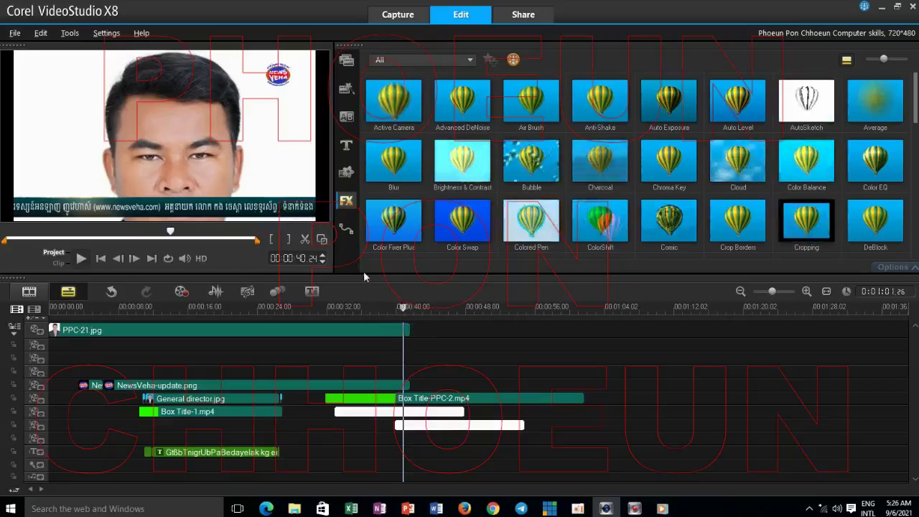
pyautogui.click(424, 425)
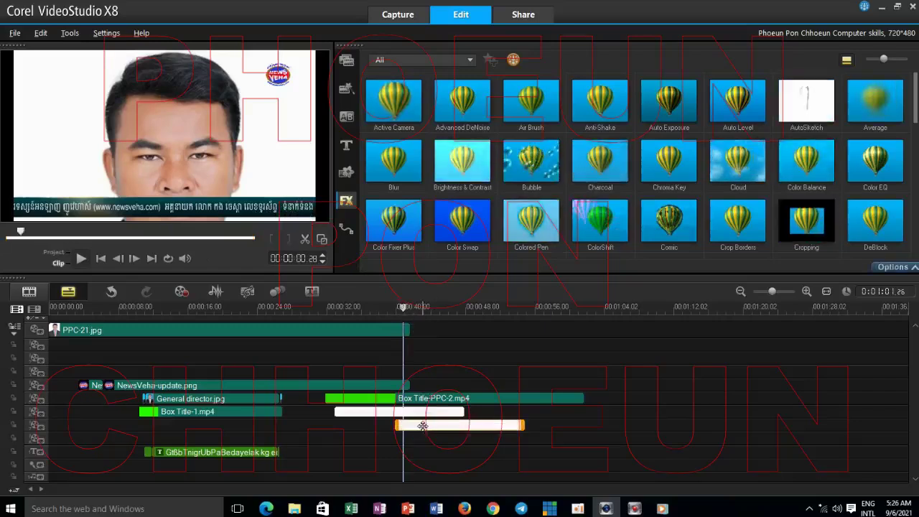
pyautogui.moveTo(420, 426); pyautogui.dragTo(425, 424)
pyautogui.moveTo(403, 323); pyautogui.dragTo(406, 327)
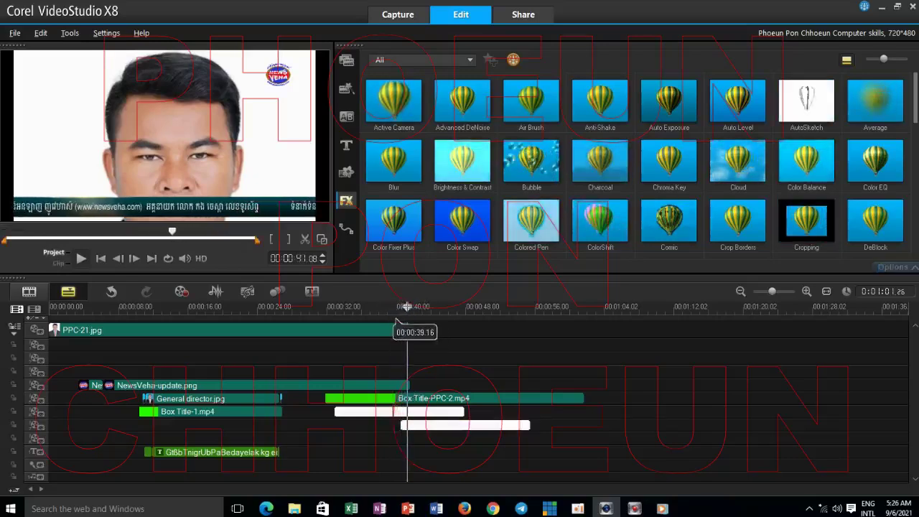
# Step: Shift the Title-newsveha-2 clip earlier to start at about 00:00:40 and preview its scroll through to the end
pyautogui.click(423, 426)
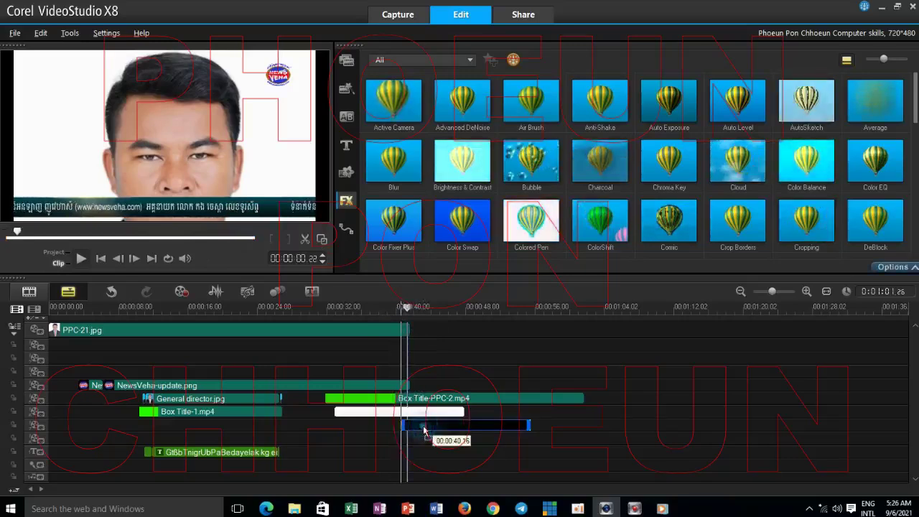
pyautogui.moveTo(424, 431); pyautogui.dragTo(423, 431)
pyautogui.moveTo(391, 397); pyautogui.dragTo(390, 397)
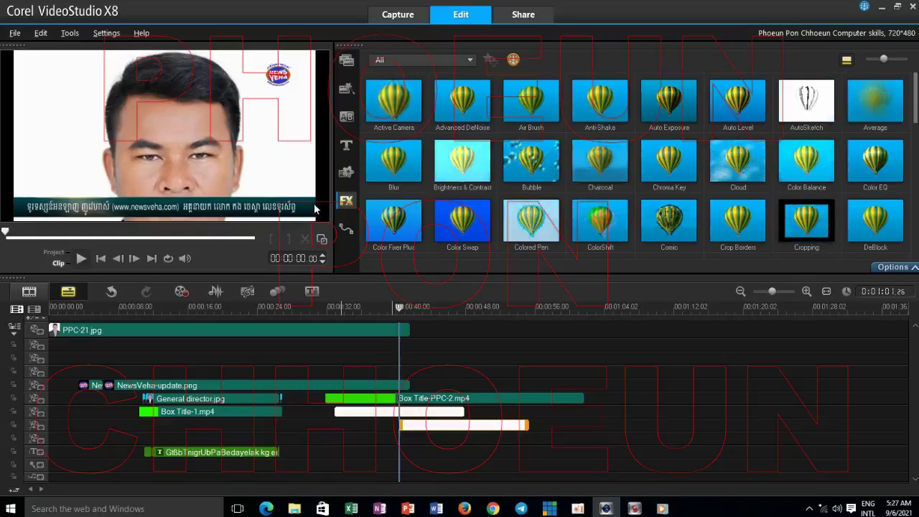
pyautogui.moveTo(426, 426); pyautogui.dragTo(424, 426)
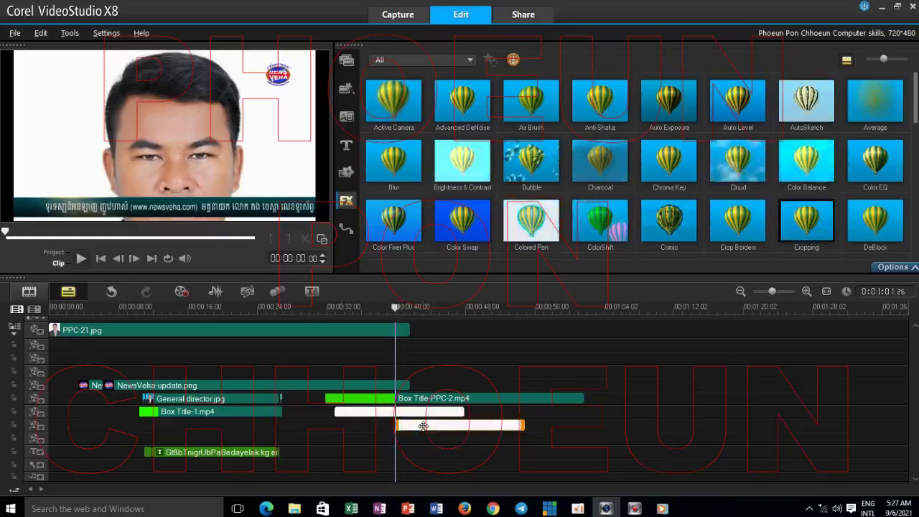
pyautogui.click(399, 317)
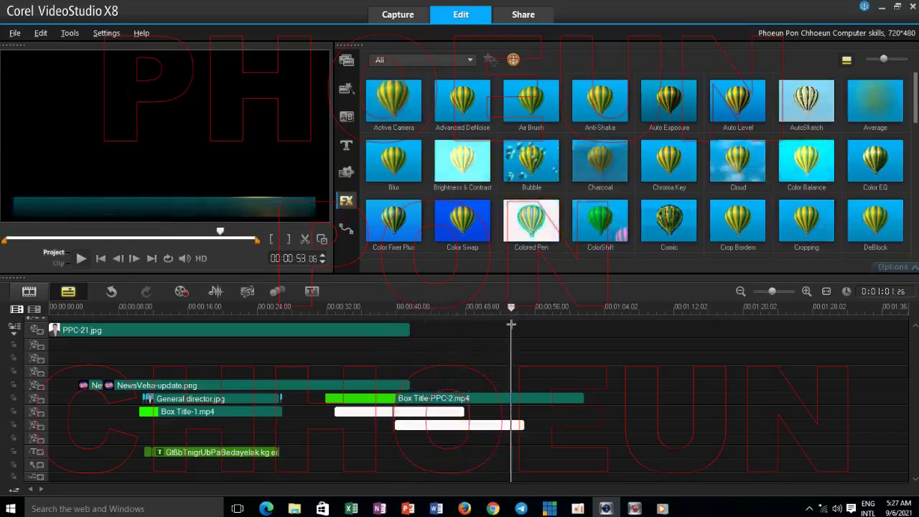
pyautogui.moveTo(519, 325)
pyautogui.mouseDown()
pyautogui.moveTo(480, 329)
pyautogui.moveTo(509, 329)
pyautogui.mouseUp()
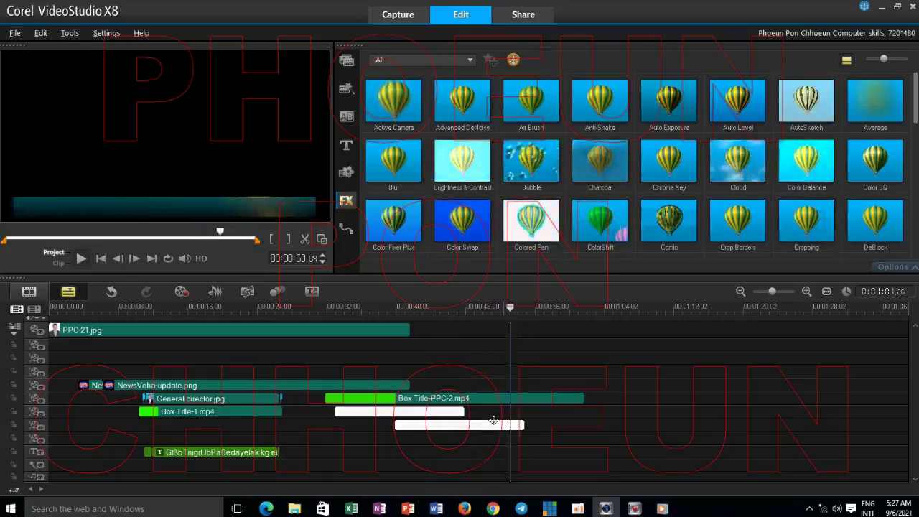
# Step: Save the project and scrub back to about 00:00:31, just before the Box Title-PPC-2 clip
pyautogui.click(18, 33)
pyautogui.click(43, 88)
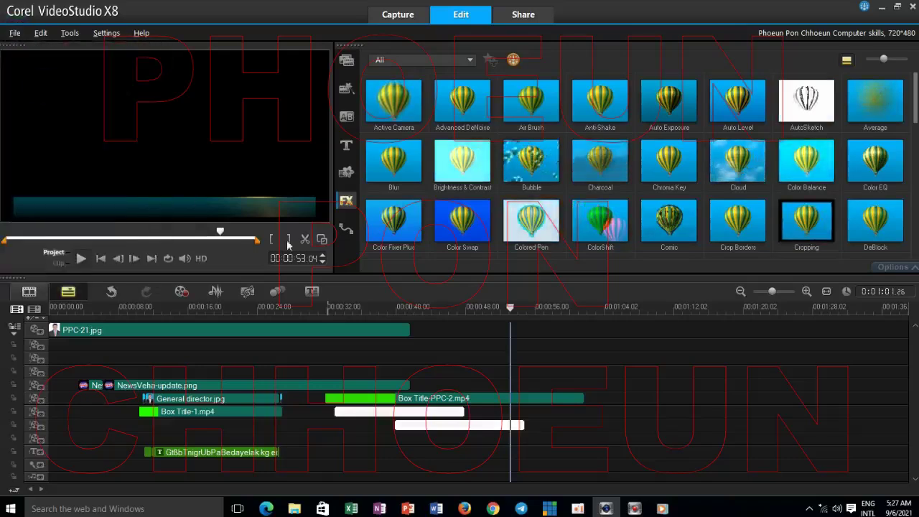
pyautogui.moveTo(510, 307); pyautogui.dragTo(319, 308)
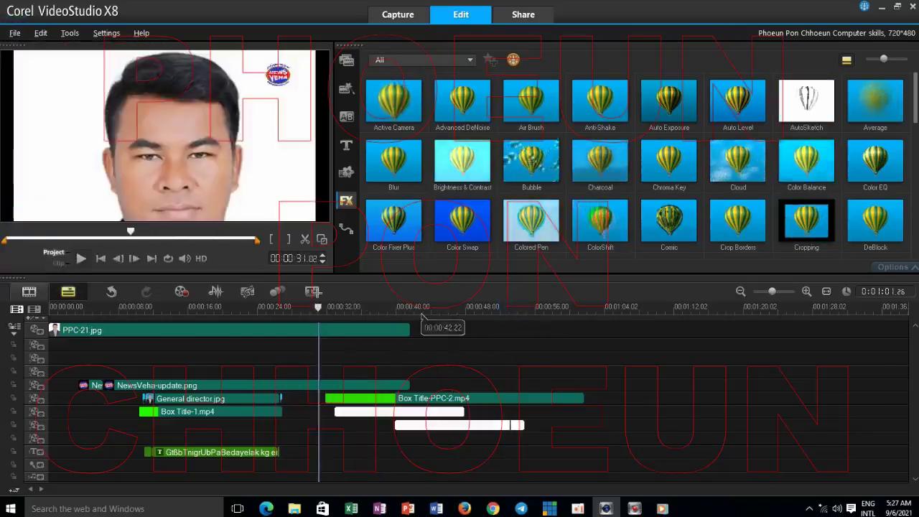
# Step: Preview the project from about 00:00:31 to 00:00:51, scrub back to about 00:00:38, and inspect the two title clips
pyautogui.click(321, 307)
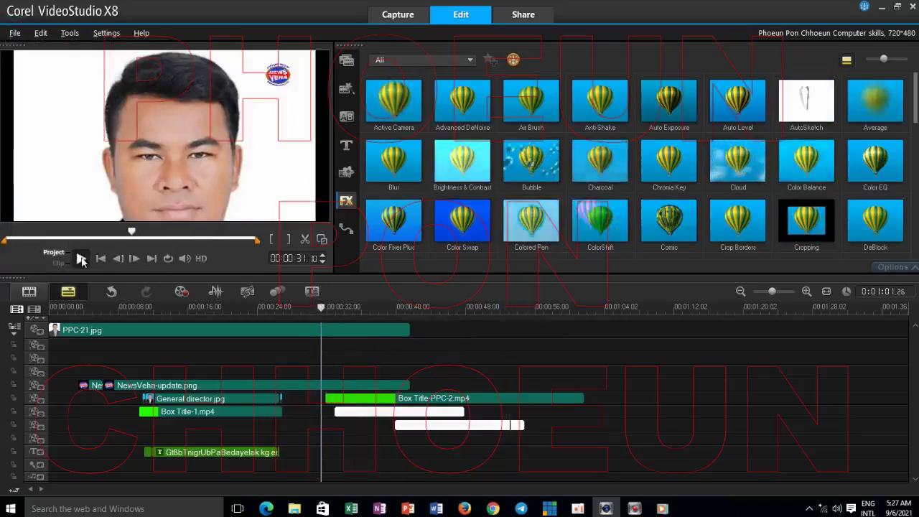
pyautogui.click(81, 259)
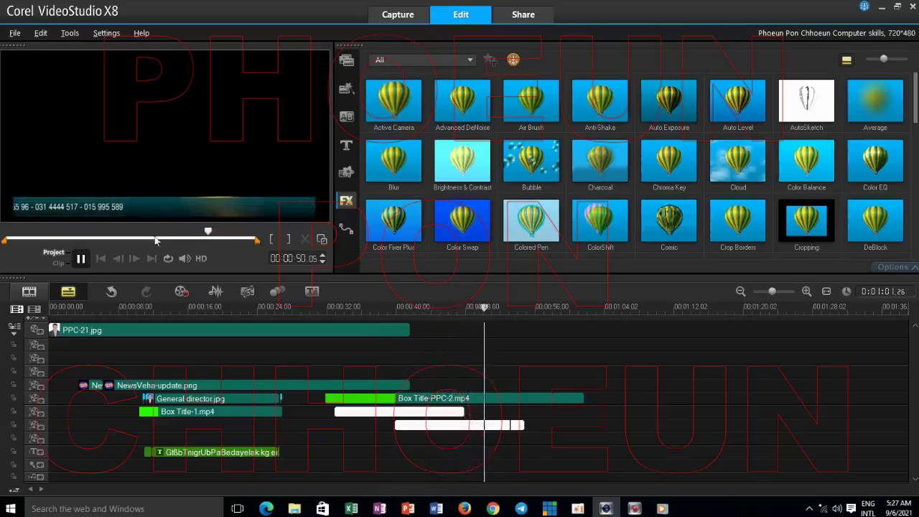
pyautogui.click(81, 259)
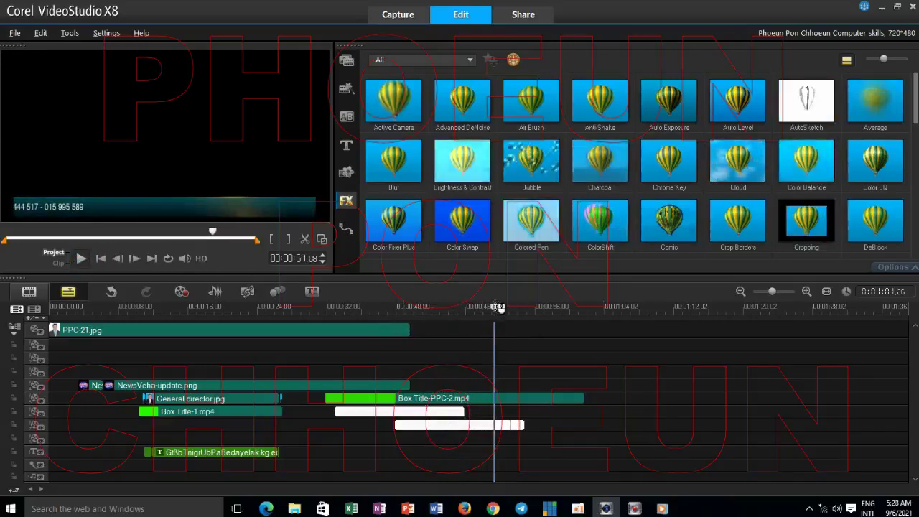
pyautogui.moveTo(493, 307); pyautogui.dragTo(386, 307)
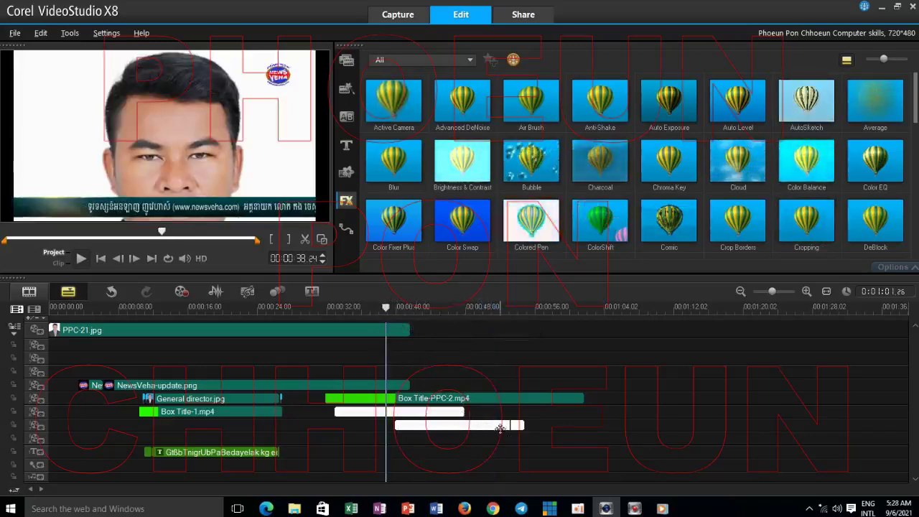
pyautogui.click(457, 412)
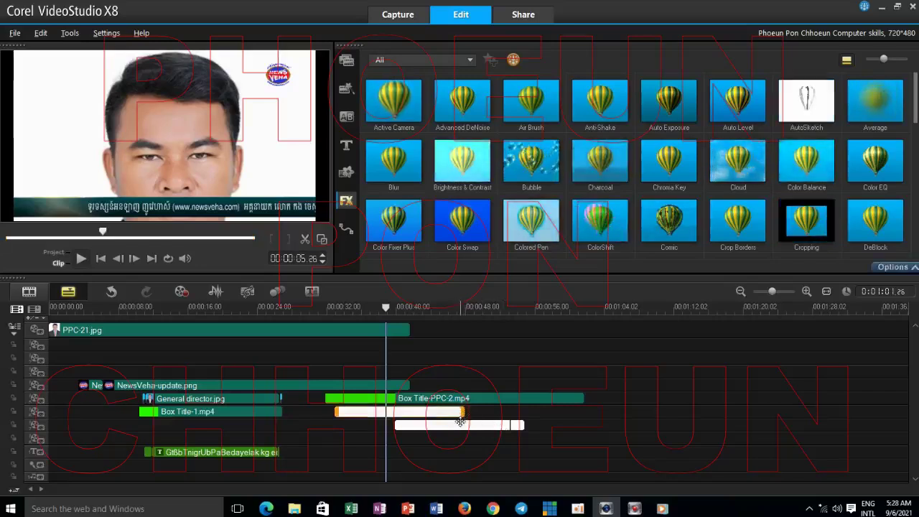
pyautogui.click(462, 425)
pyautogui.click(445, 412)
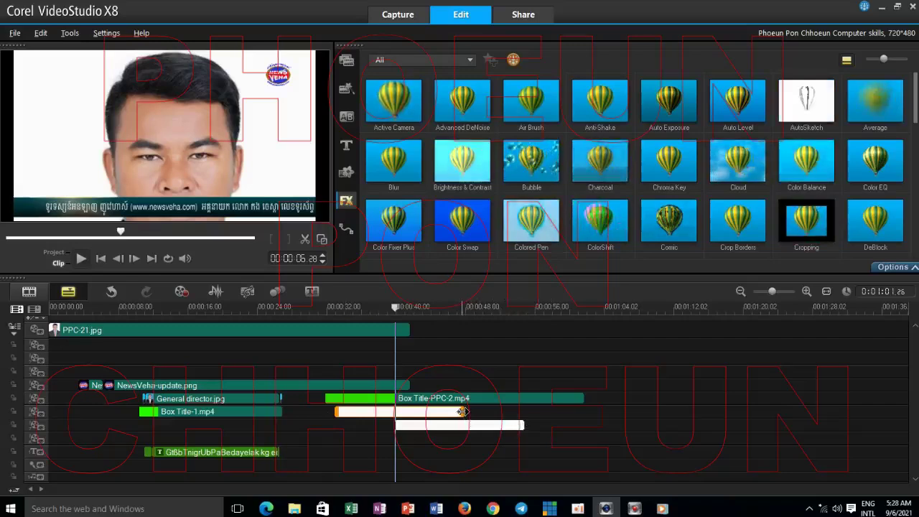
# Step: Extend the PPC-21.jpg and NewsVeha-update.png clips to end together with the Box Title-PPC-2 clip
pyautogui.click(403, 329)
pyautogui.moveTo(412, 329); pyautogui.dragTo(584, 335)
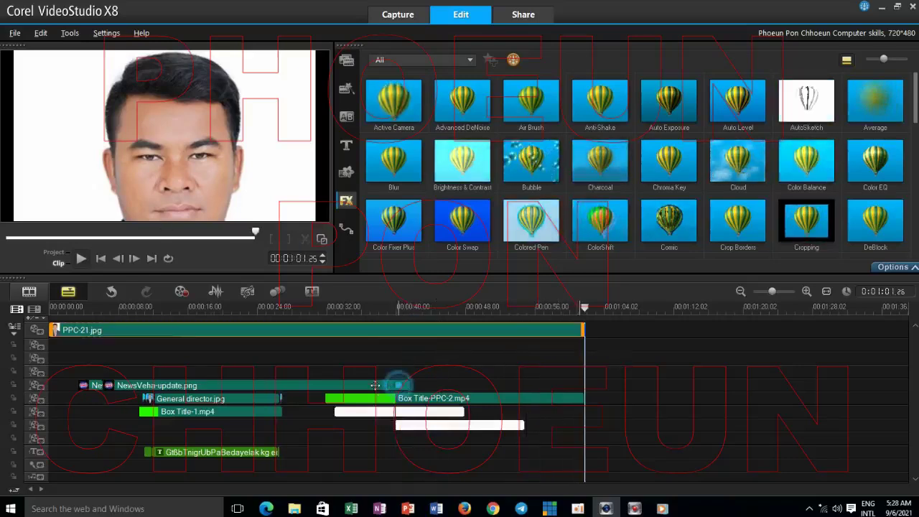
pyautogui.click(388, 385)
pyautogui.moveTo(410, 388); pyautogui.dragTo(585, 392)
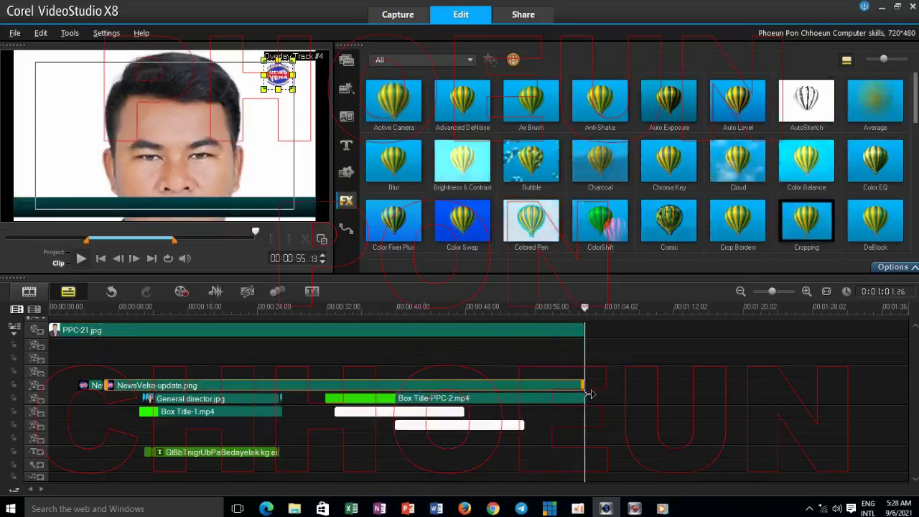
# Step: Scrub back to about 00:00:49 and check the same moment in the PPC-Lesson reference video in the media player
pyautogui.moveTo(585, 306); pyautogui.dragTo(478, 331)
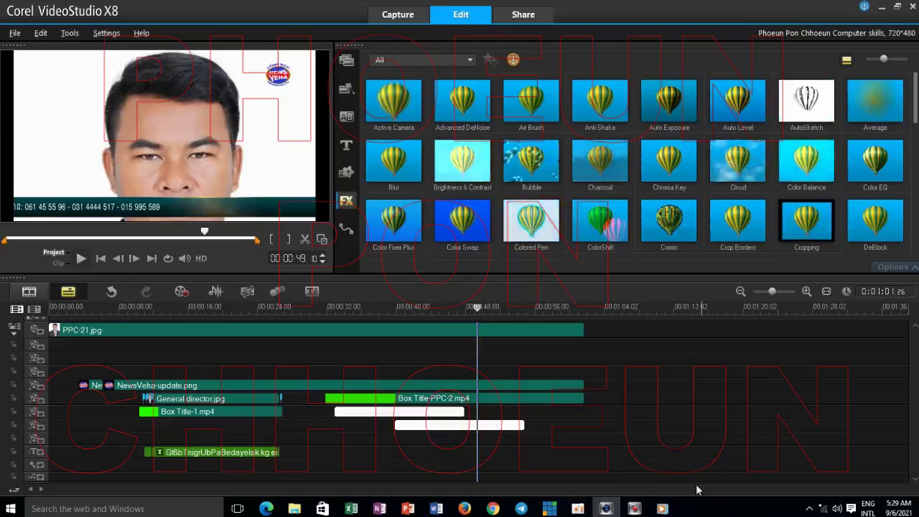
pyautogui.click(661, 508)
pyautogui.click(460, 479)
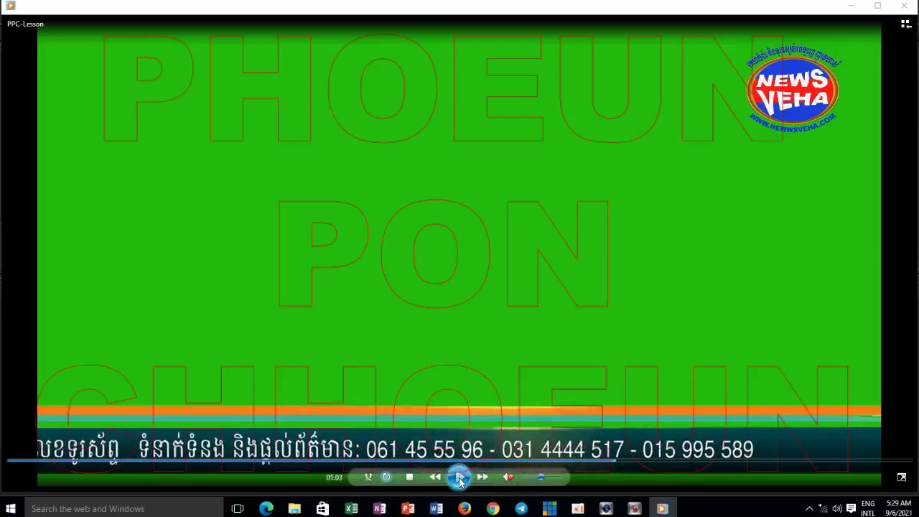
pyautogui.click(847, 7)
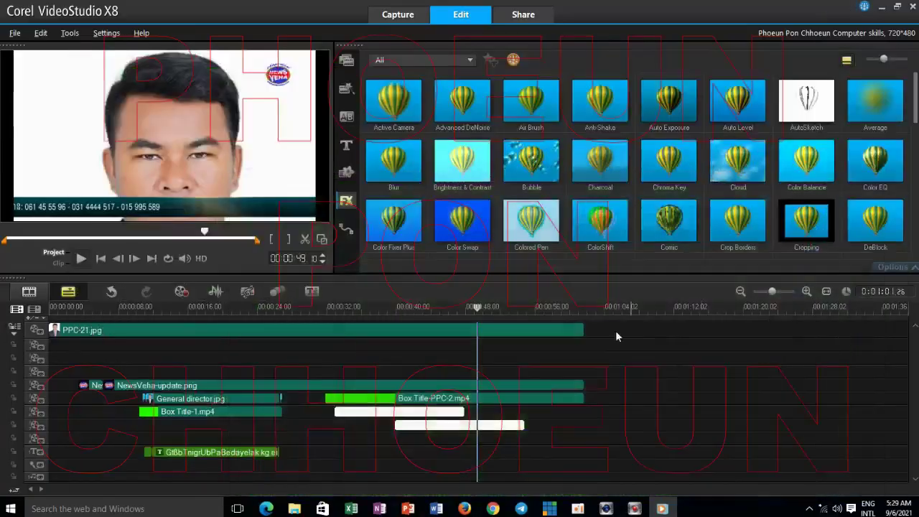
# Step: Extend the Title-newsveha-1 and Title-newsveha-2 clips to about 20 seconds each
pyautogui.click(458, 412)
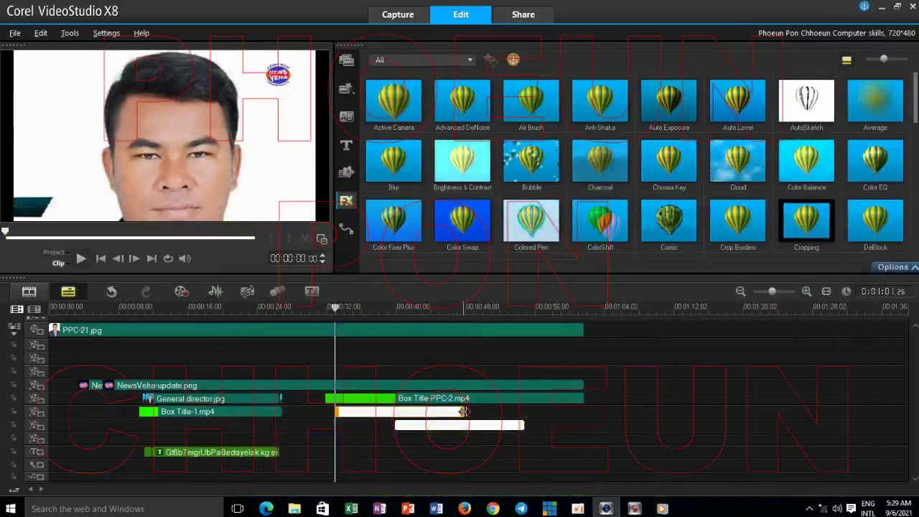
pyautogui.moveTo(463, 411); pyautogui.dragTo(508, 411)
pyautogui.click(515, 424)
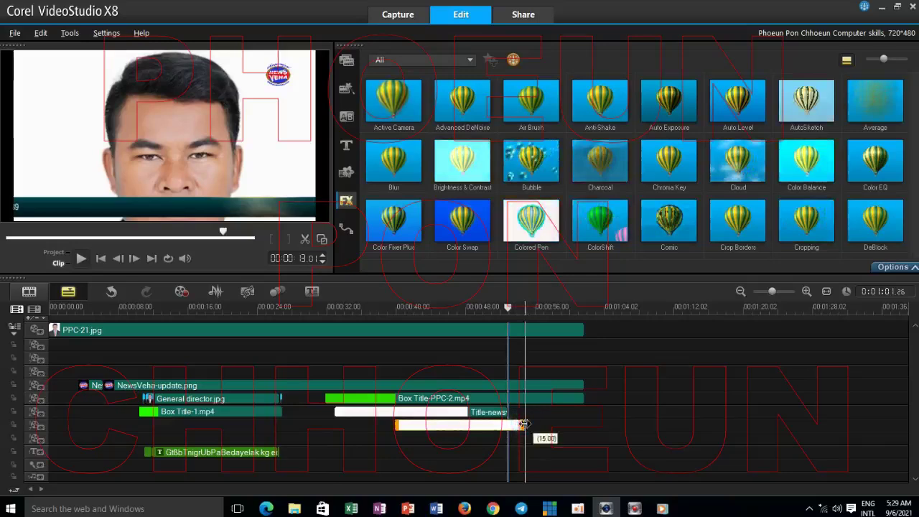
pyautogui.moveTo(557, 424); pyautogui.dragTo(570, 425)
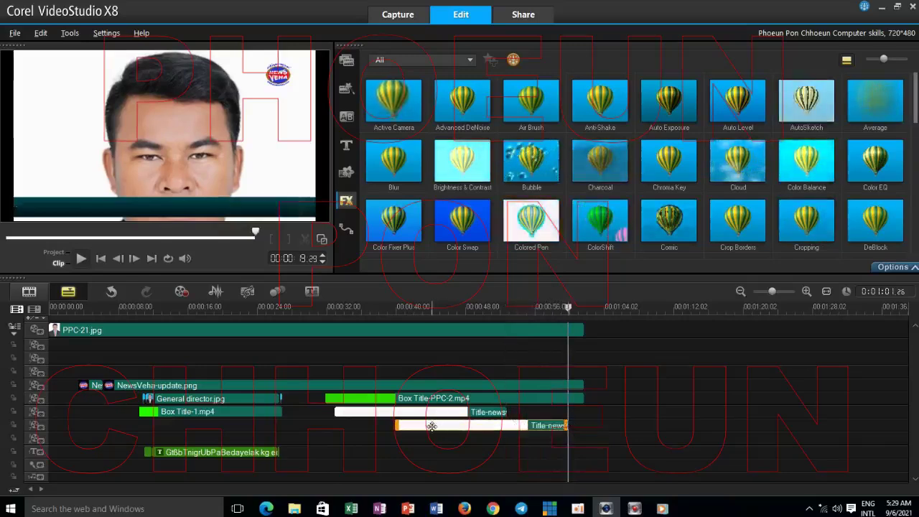
# Step: Move the Title-newsveha-2 clip to start at about 00:00:42
pyautogui.moveTo(431, 426); pyautogui.dragTo(461, 431)
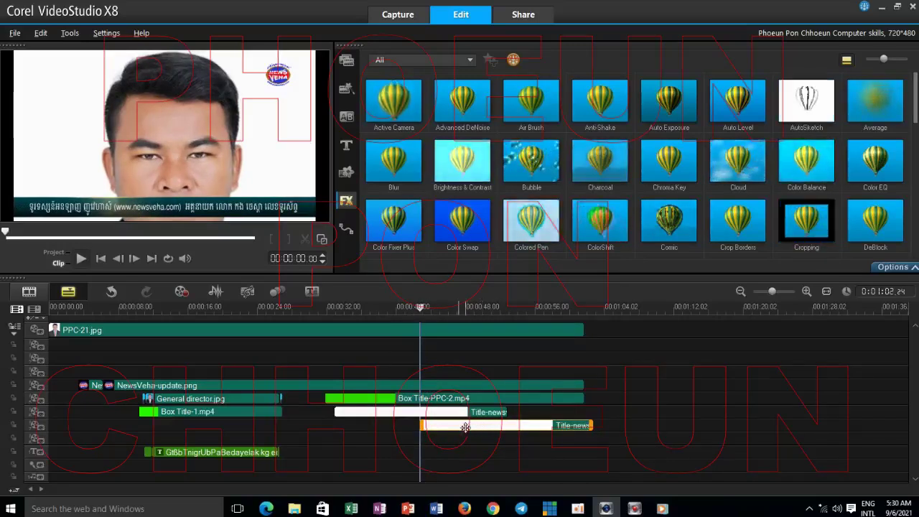
pyautogui.moveTo(482, 427); pyautogui.dragTo(430, 425)
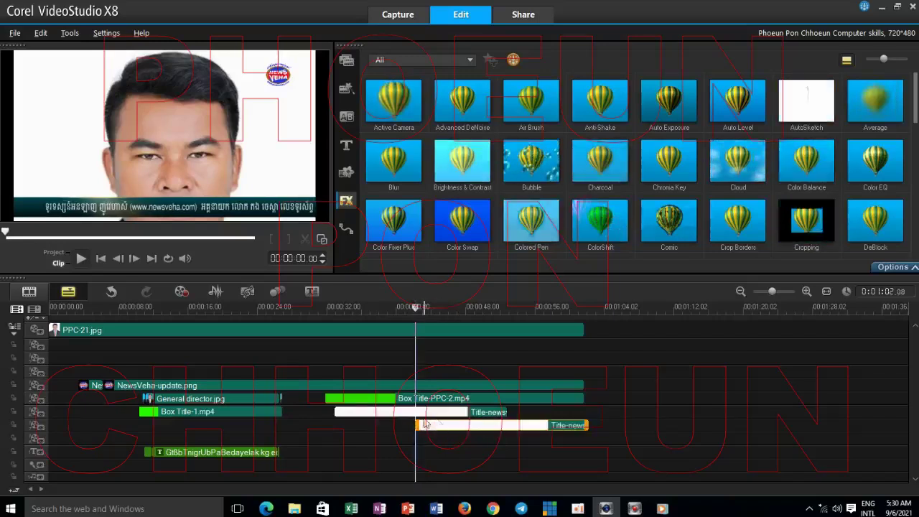
pyautogui.moveTo(455, 425); pyautogui.dragTo(455, 430)
# Step: Preview the retimed titles from about 00:00:31 to 00:00:59 and save the project
pyautogui.moveTo(420, 309); pyautogui.dragTo(318, 309)
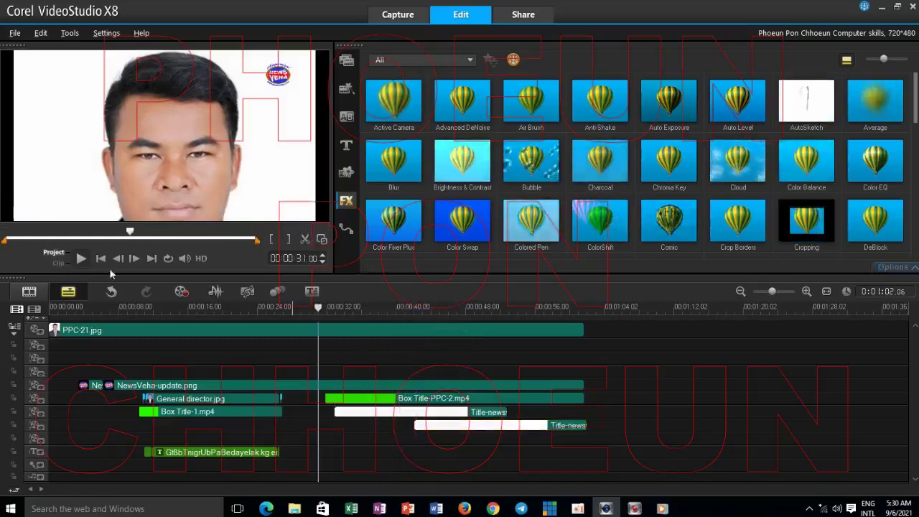
pyautogui.click(81, 260)
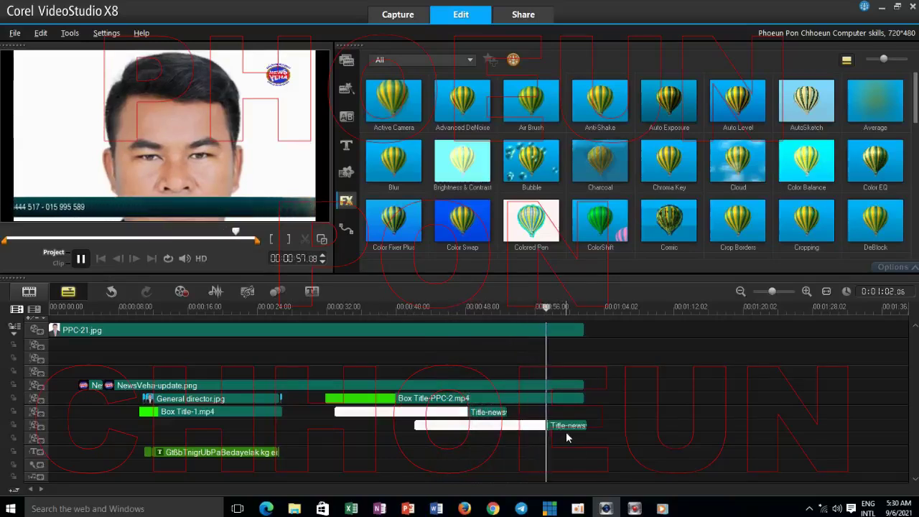
pyautogui.click(81, 260)
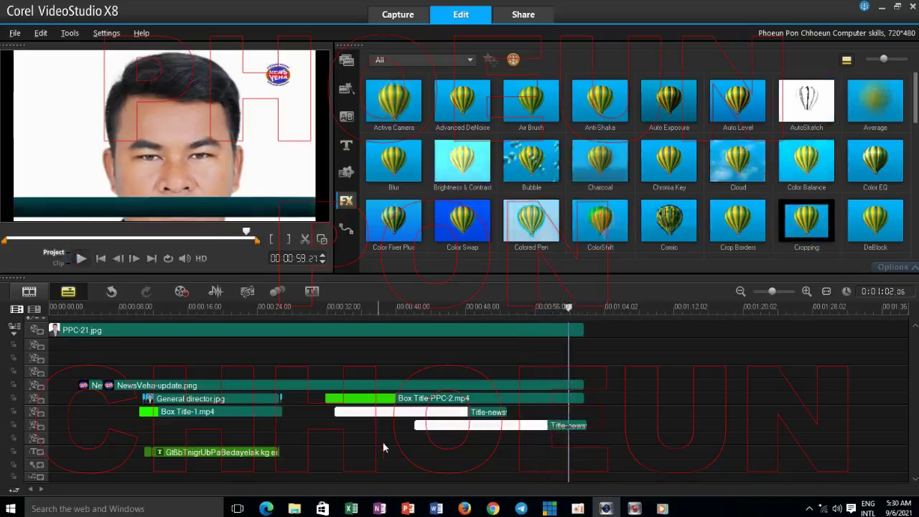
pyautogui.click(15, 33)
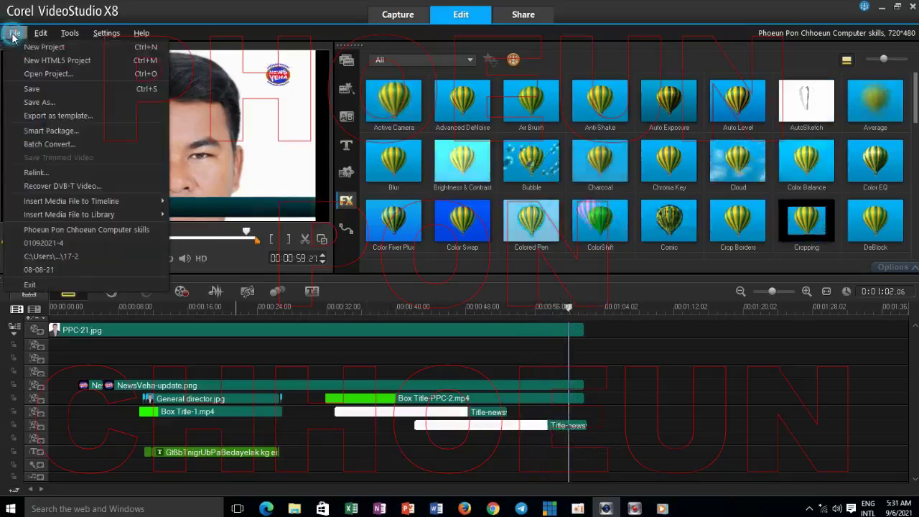
pyautogui.click(36, 89)
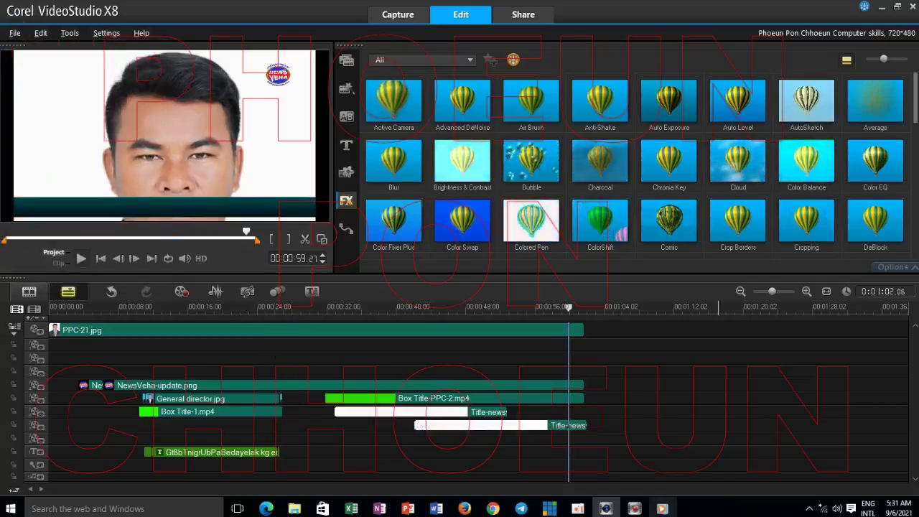
# Step: Play the PPC-Lesson reference video in the media player to check how the website title follows the scrolling text
pyautogui.click(665, 509)
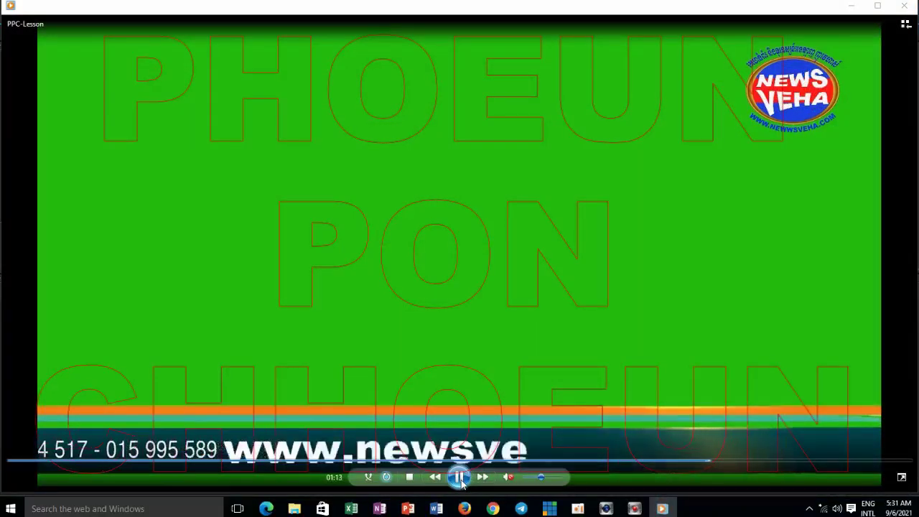
pyautogui.click(461, 483)
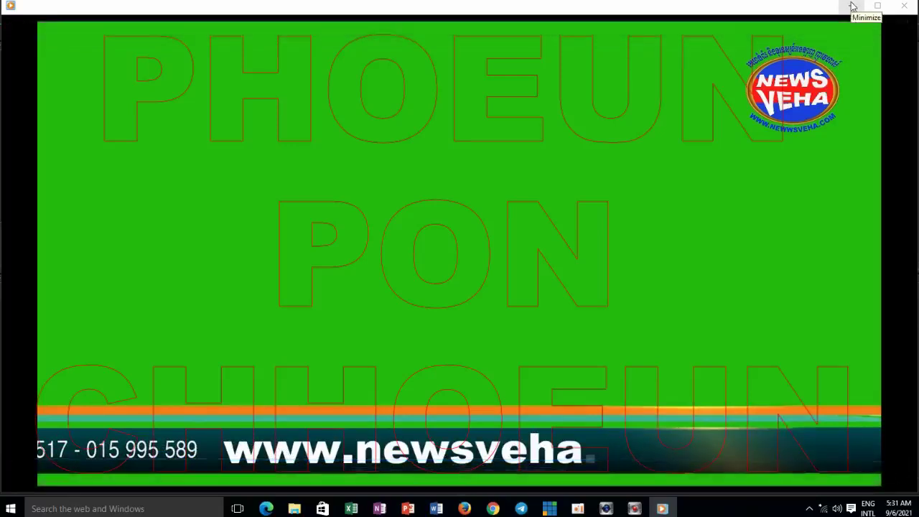
pyautogui.click(853, 6)
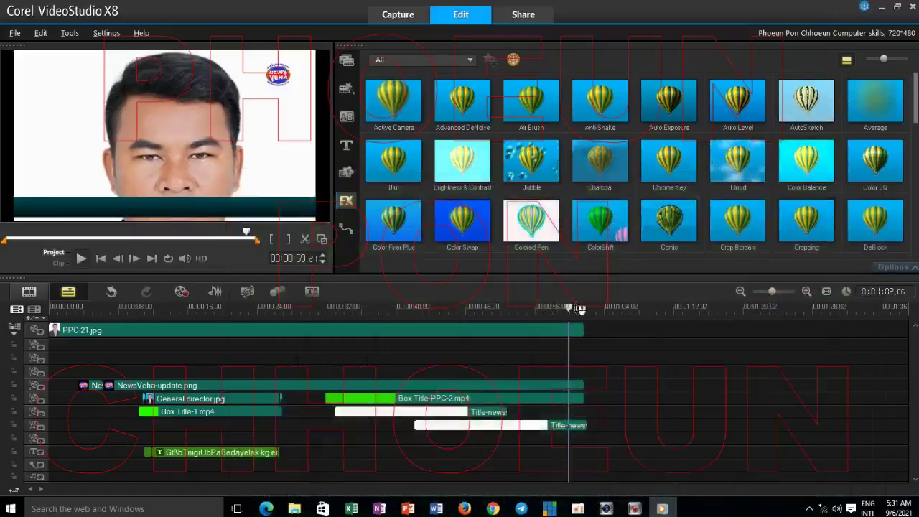
# Step: Add the white-and-green Lorem ipsum title preset to the empty overlay track below Title-newsveha-2 at about 00:00:59
pyautogui.click(573, 309)
pyautogui.moveTo(574, 307); pyautogui.dragTo(568, 307)
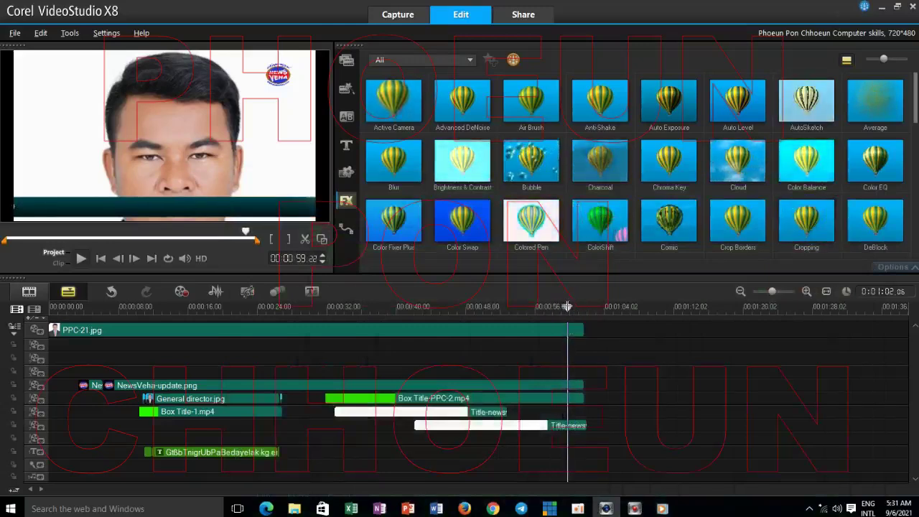
pyautogui.click(347, 147)
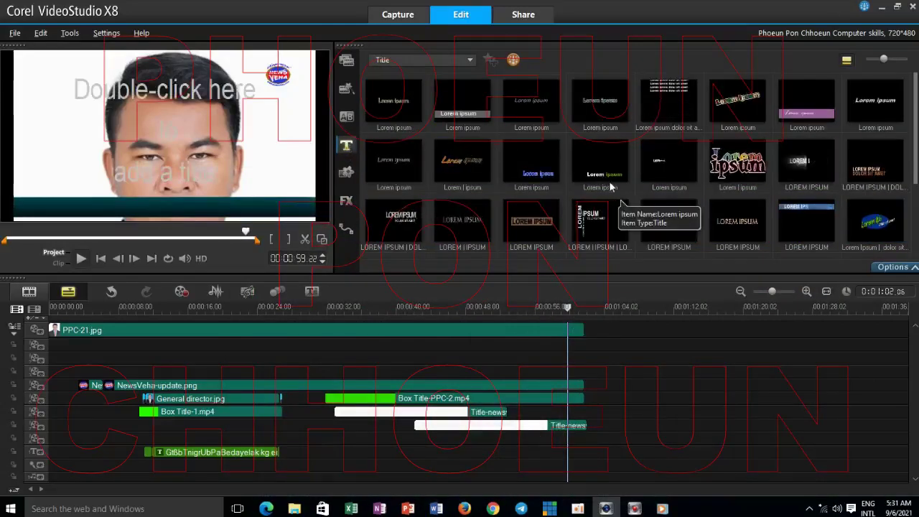
pyautogui.click(602, 169)
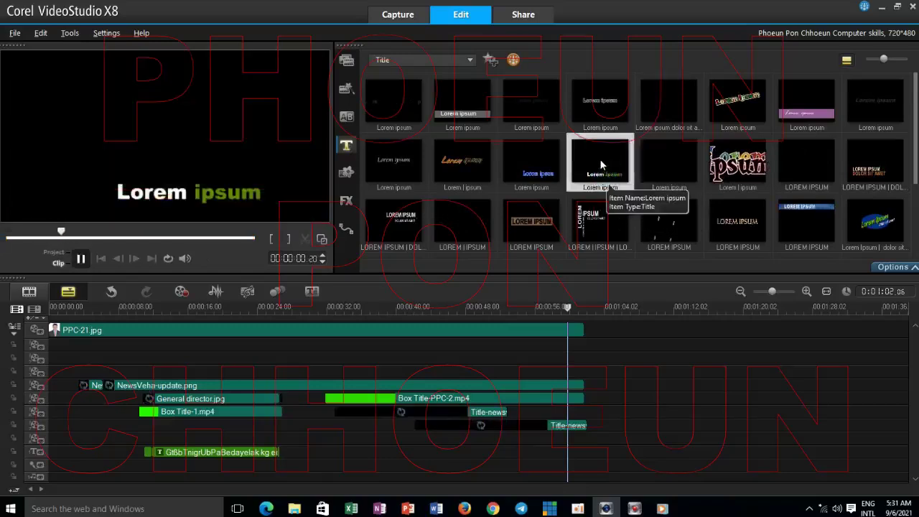
pyautogui.moveTo(602, 165); pyautogui.dragTo(570, 445)
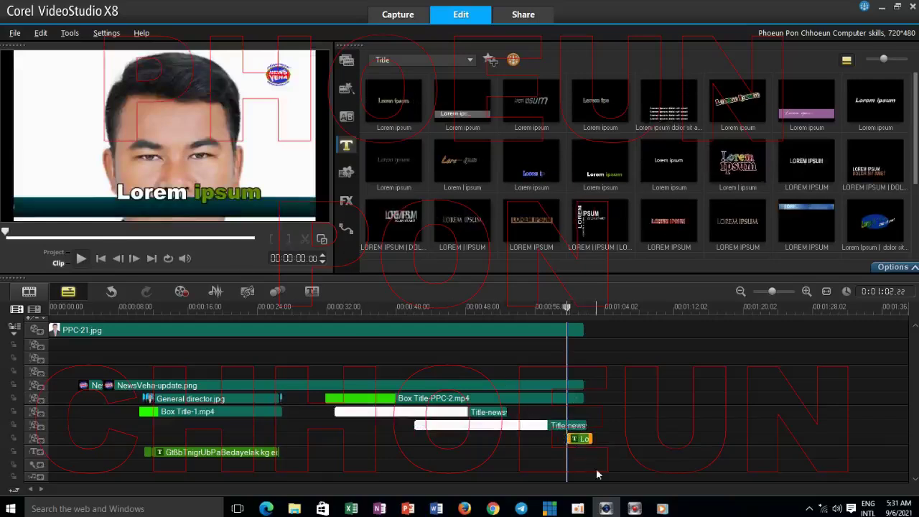
# Step: Set the Lorem ipsum title's text colour to white
pyautogui.doubleClick(581, 438)
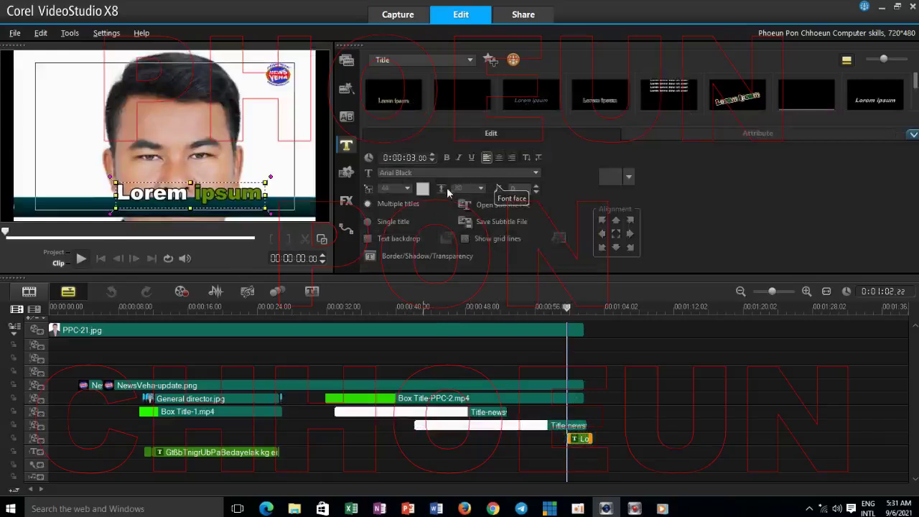
pyautogui.click(424, 190)
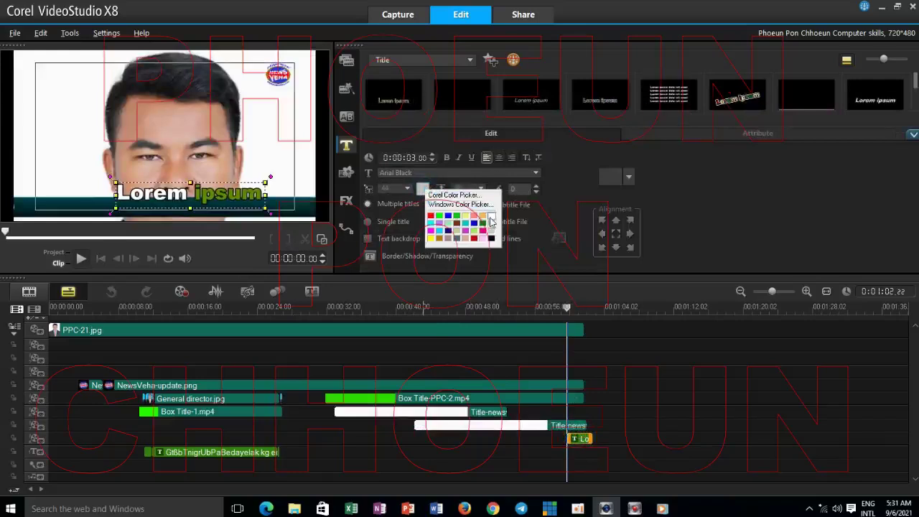
pyautogui.click(491, 216)
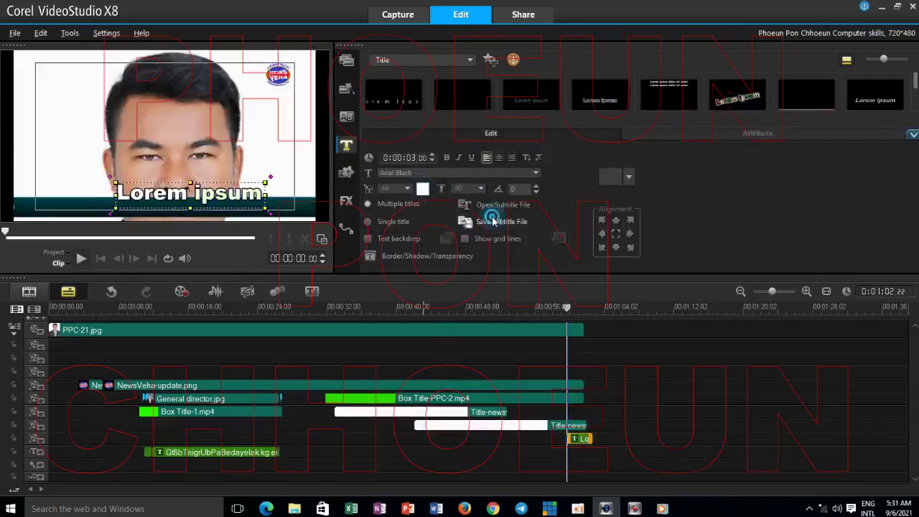
pyautogui.click(227, 194)
pyautogui.hotkey('ctrl', 'a')
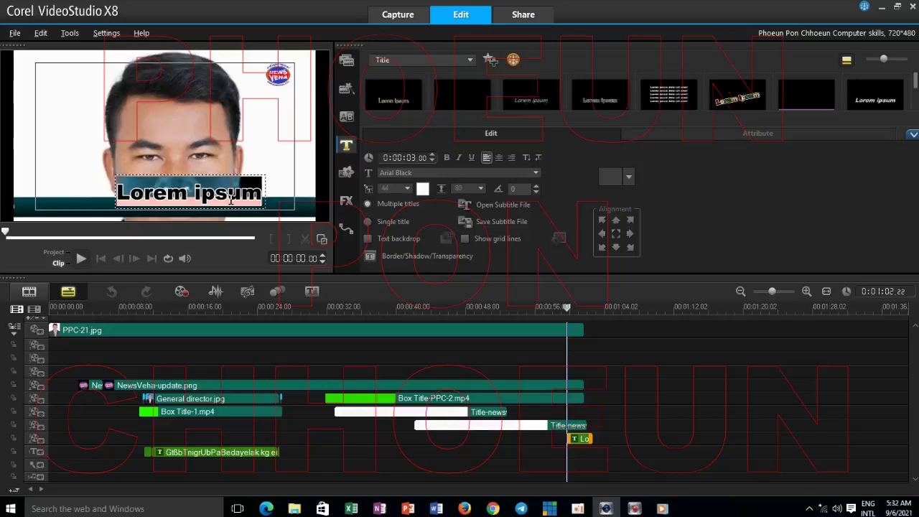
pyautogui.write('W')
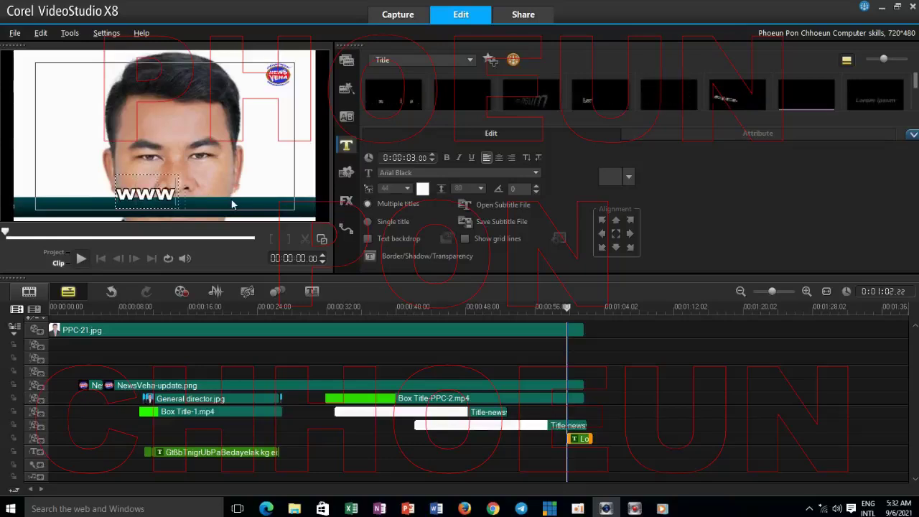
pyautogui.write('ww.newsveh')
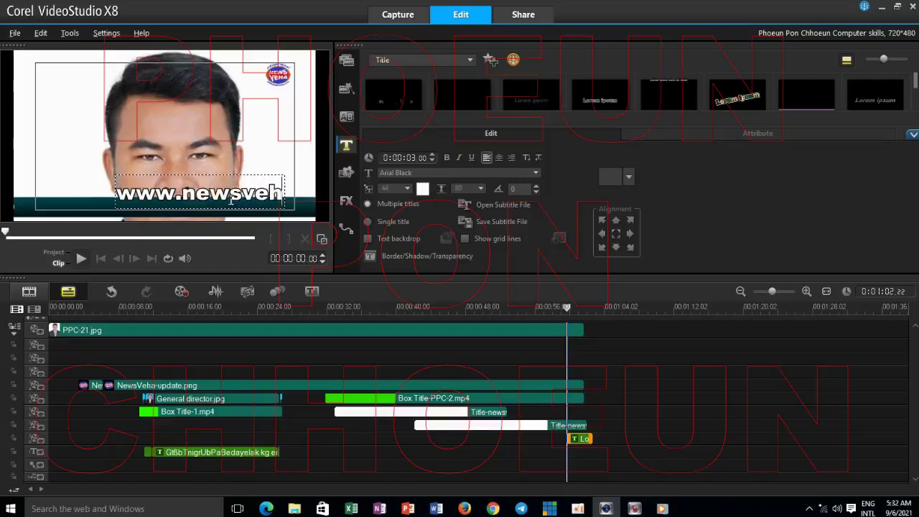
pyautogui.write('a.co')
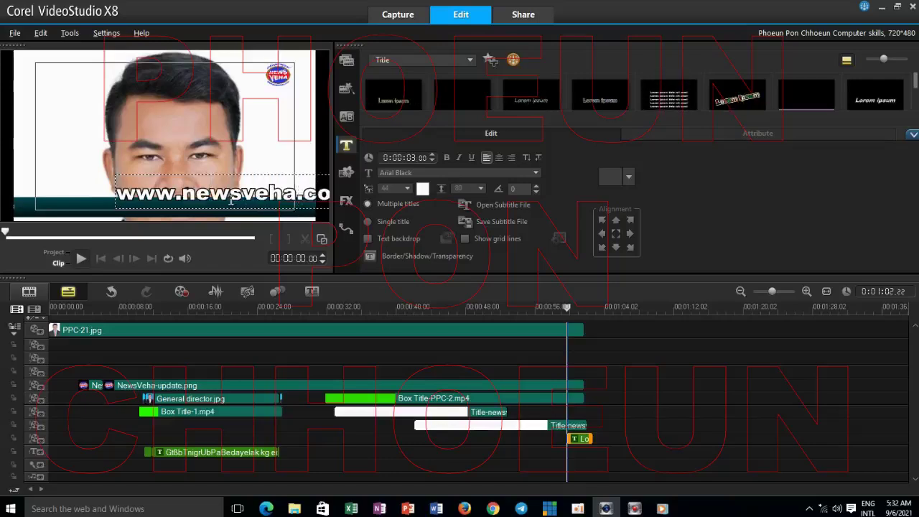
pyautogui.click(255, 193)
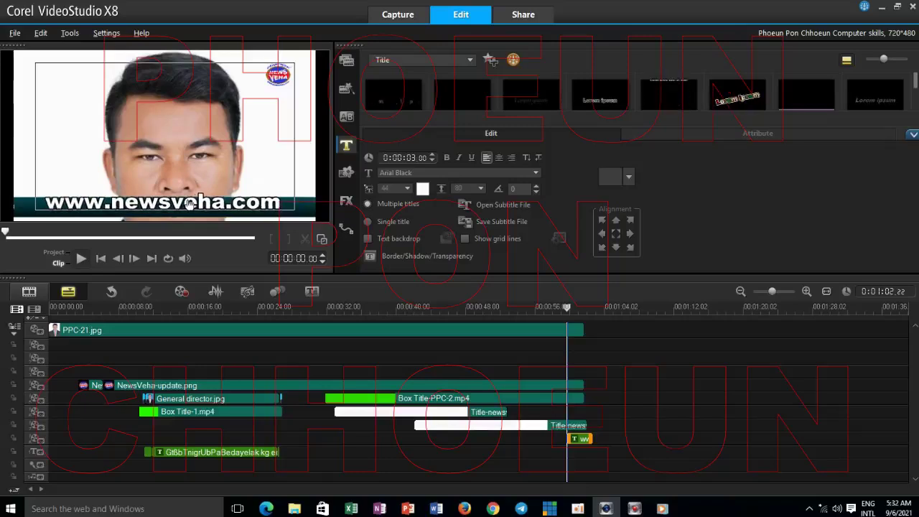
pyautogui.click(190, 204)
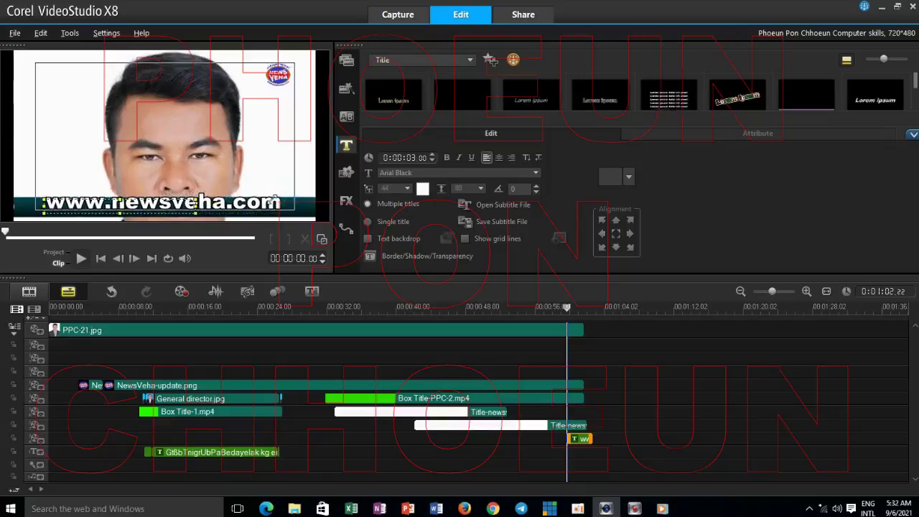
pyautogui.click(266, 204)
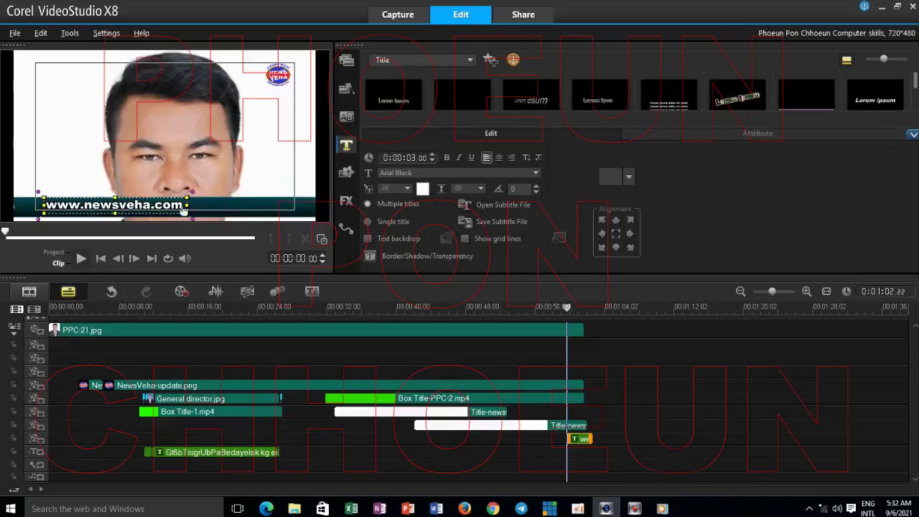
pyautogui.moveTo(173, 209); pyautogui.dragTo(224, 210)
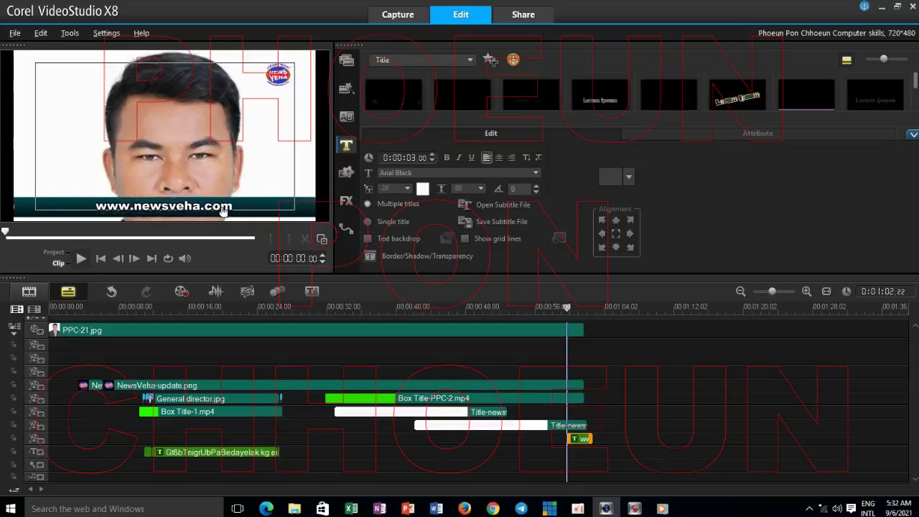
pyautogui.click(224, 210)
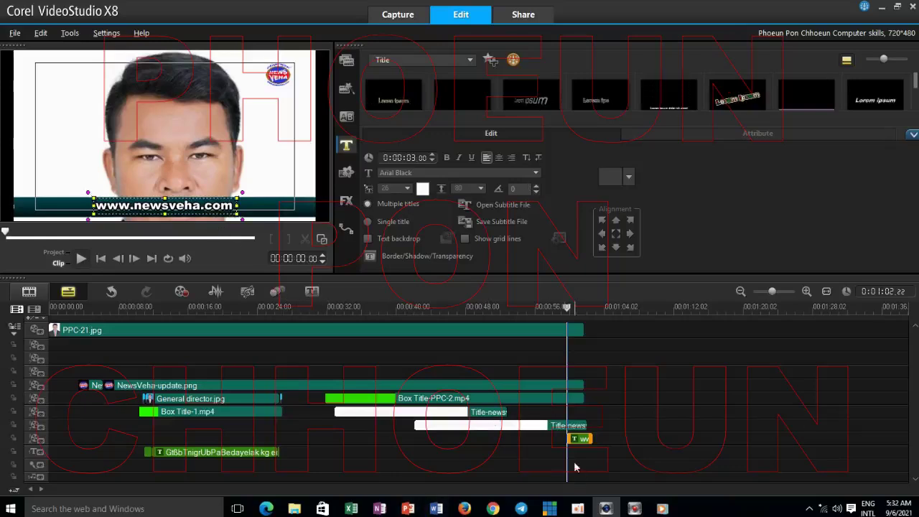
pyautogui.click(566, 309)
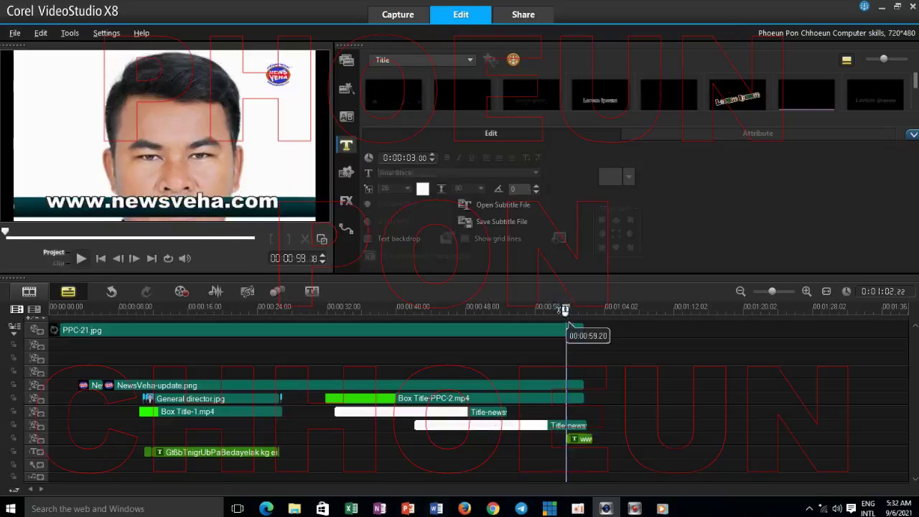
pyautogui.moveTo(566, 310)
pyautogui.mouseDown()
pyautogui.moveTo(545, 309)
pyautogui.moveTo(568, 309)
pyautogui.mouseUp()
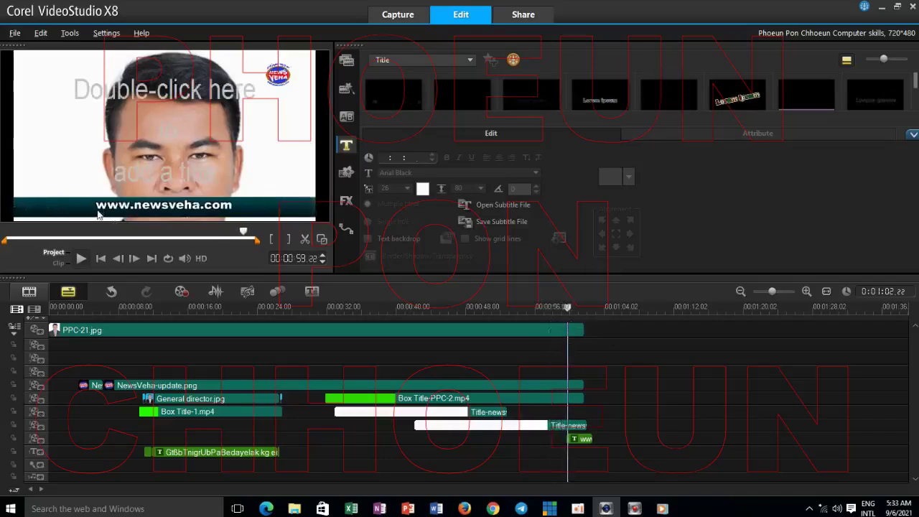
pyautogui.click(561, 307)
pyautogui.press('Left')
pyautogui.press('Left')
pyautogui.press('Left')
pyautogui.press('Left')
pyautogui.press('Left')
pyautogui.press('Left')
pyautogui.press('Left')
pyautogui.press('Left')
pyautogui.press('Left')
pyautogui.press('Left')
pyautogui.press('Left')
pyautogui.press('Left')
pyautogui.press('Left')
pyautogui.press('Left')
pyautogui.press('Left')
pyautogui.press('Left')
pyautogui.press('Left')
pyautogui.press('Left')
pyautogui.press('Left')
pyautogui.press('Left')
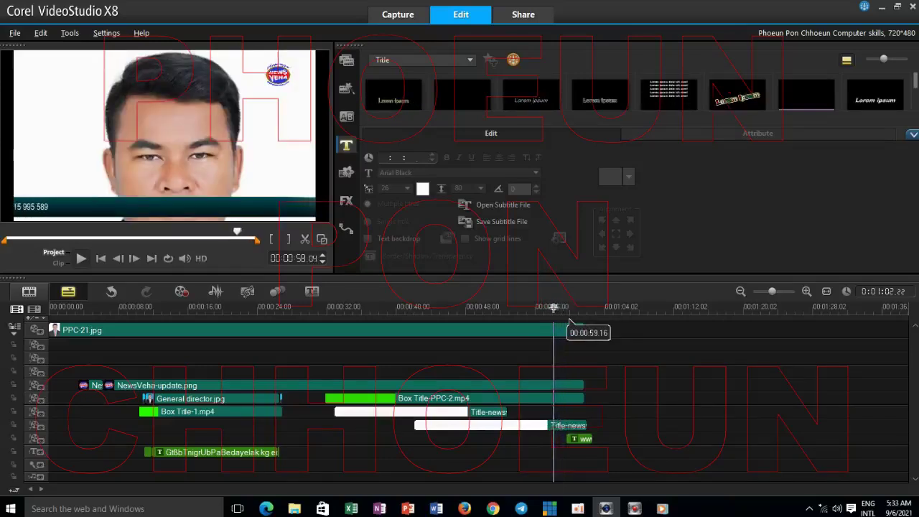
pyautogui.press('Left')
pyautogui.press('Left')
pyautogui.press('Left')
pyautogui.press('Left')
pyautogui.press('Left')
pyautogui.press('Left')
pyautogui.press('Left')
pyautogui.press('Left')
pyautogui.press('Left')
pyautogui.press('Left')
pyautogui.press('Left')
pyautogui.press('Left')
pyautogui.press('Left')
pyautogui.press('Left')
pyautogui.press('Left')
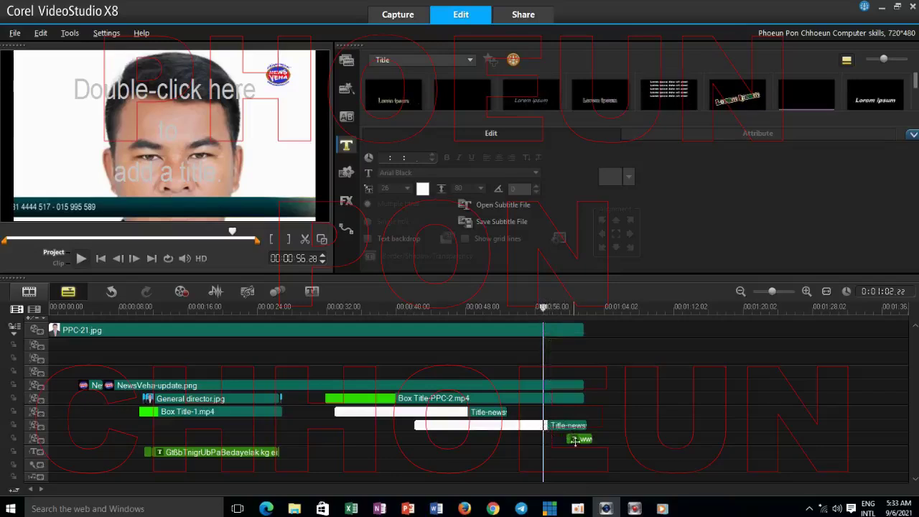
pyautogui.click(581, 439)
pyautogui.moveTo(581, 439); pyautogui.dragTo(558, 439)
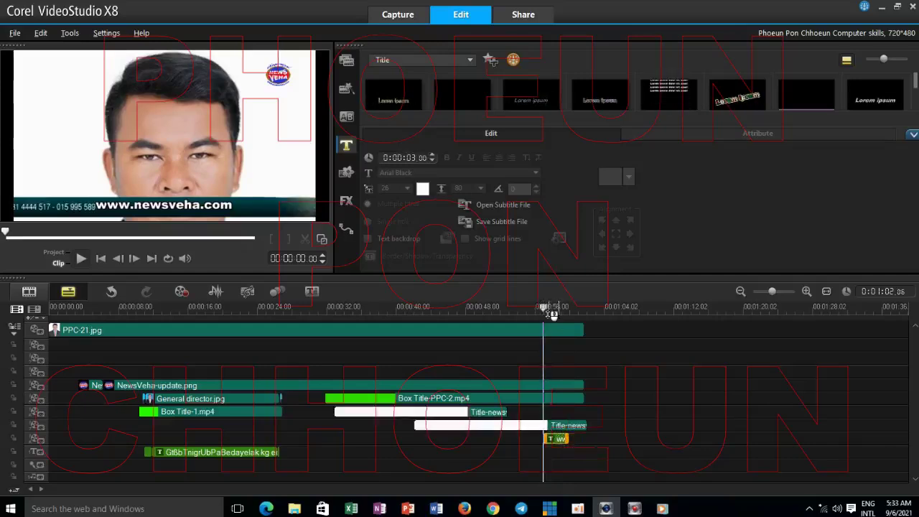
# Step: Preview the website title's entry against the scrolling text from about 00:00:55 to 00:00:57
pyautogui.moveTo(544, 307); pyautogui.dragTo(543, 325)
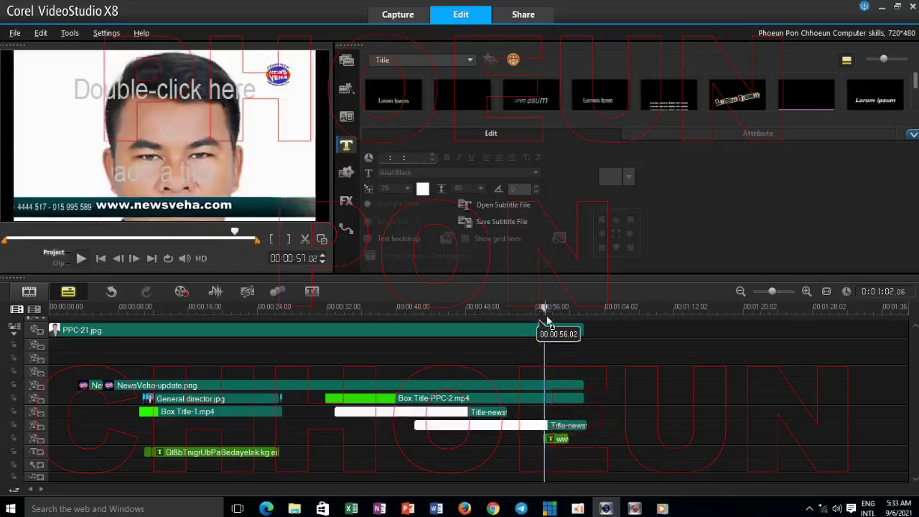
pyautogui.click(561, 439)
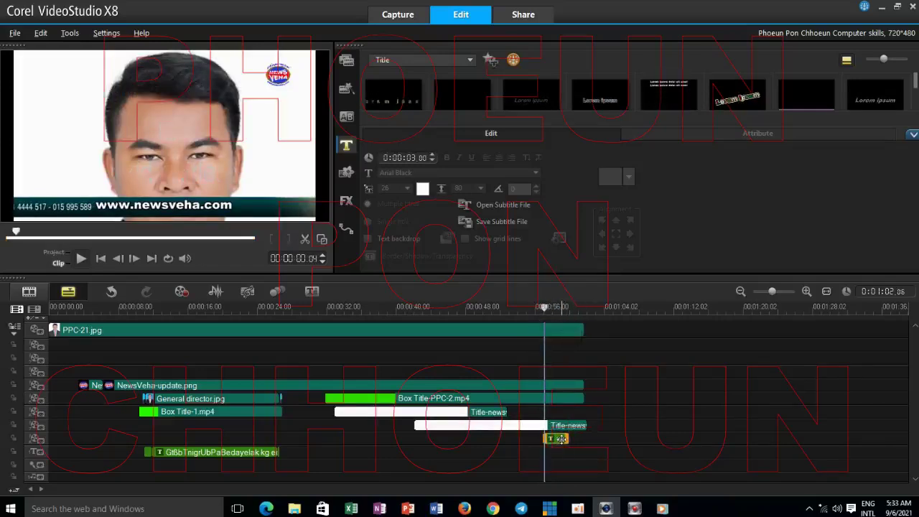
pyautogui.doubleClick(561, 439)
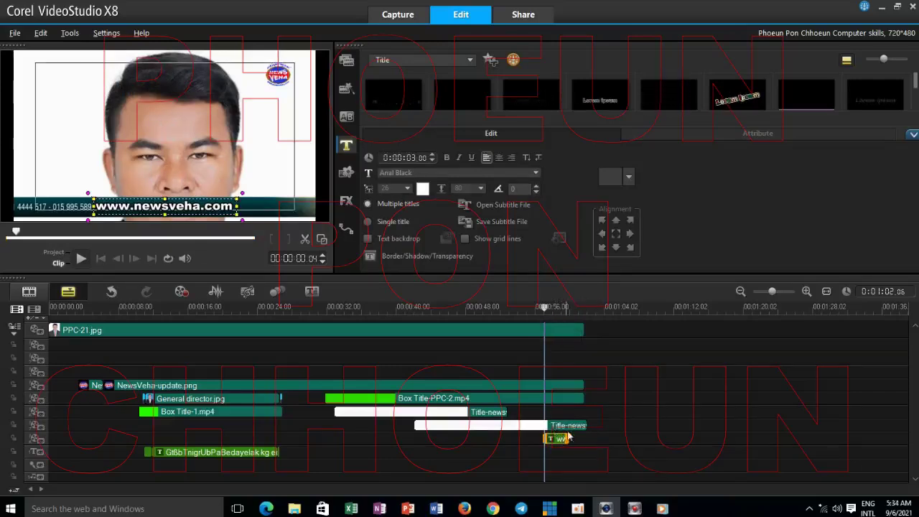
pyautogui.moveTo(545, 328); pyautogui.dragTo(535, 325)
pyautogui.press('space')
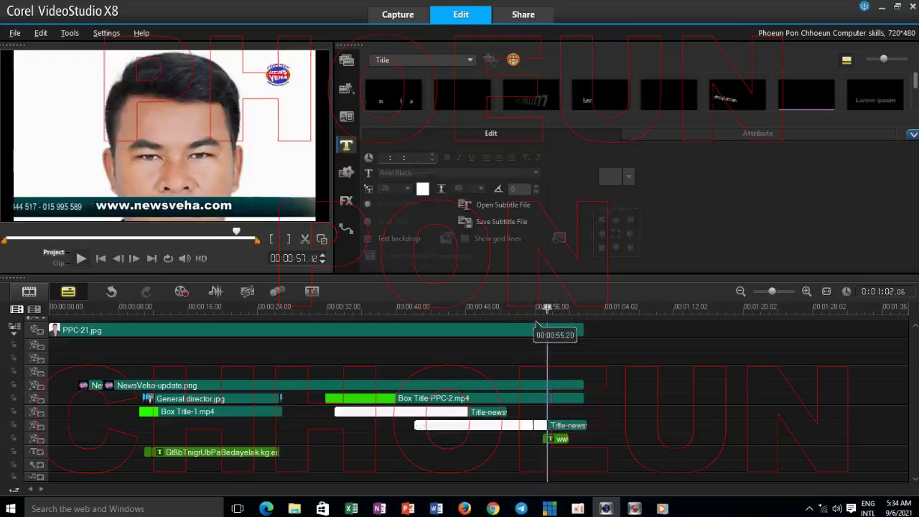
pyautogui.press('space')
pyautogui.click(553, 440)
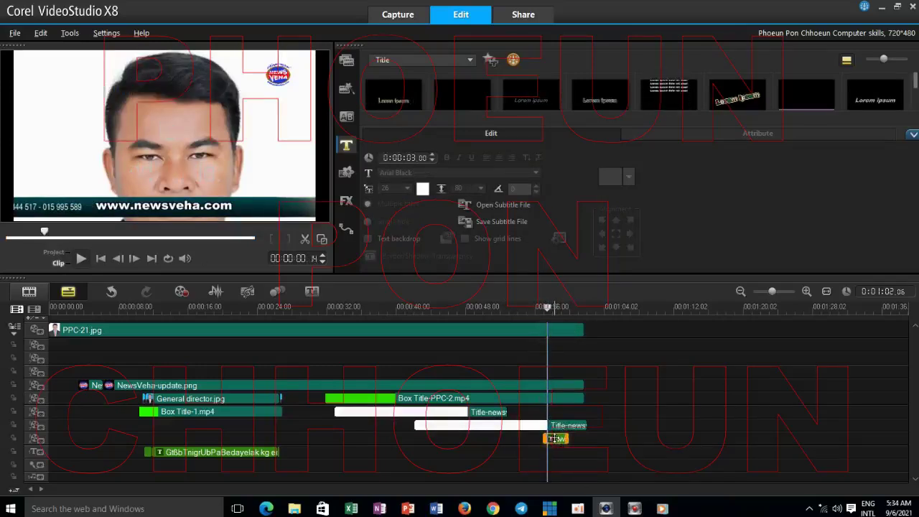
pyautogui.scroll(1, 775, 306)
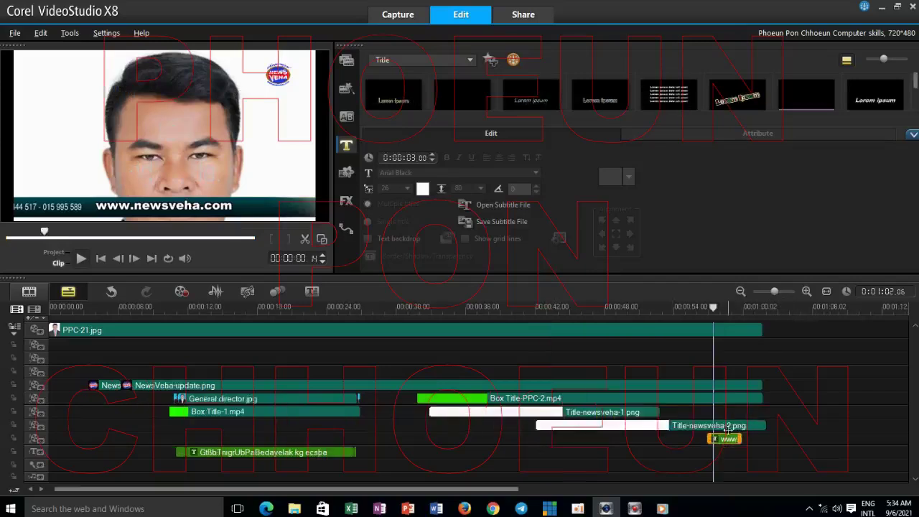
pyautogui.moveTo(722, 439)
pyautogui.mouseDown()
pyautogui.moveTo(725, 446)
pyautogui.moveTo(720, 439)
pyautogui.mouseUp()
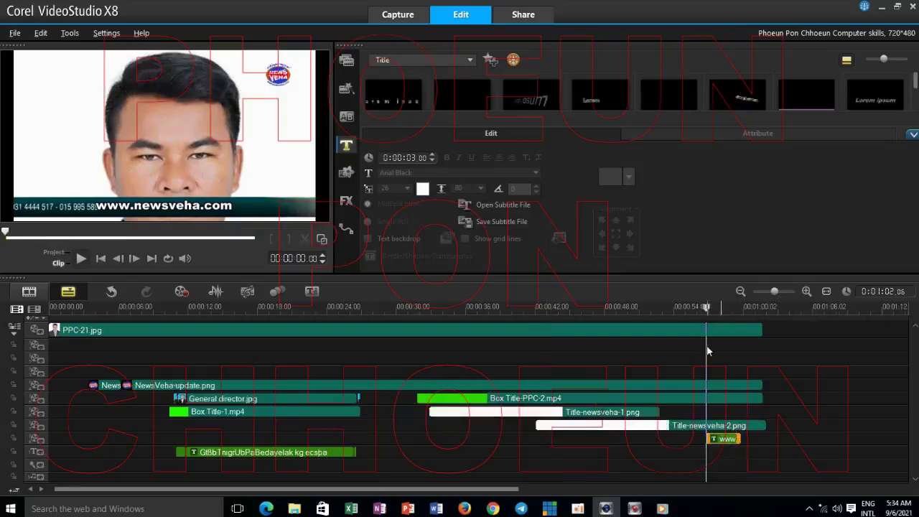
pyautogui.click(708, 307)
pyautogui.moveTo(707, 306); pyautogui.dragTo(711, 307)
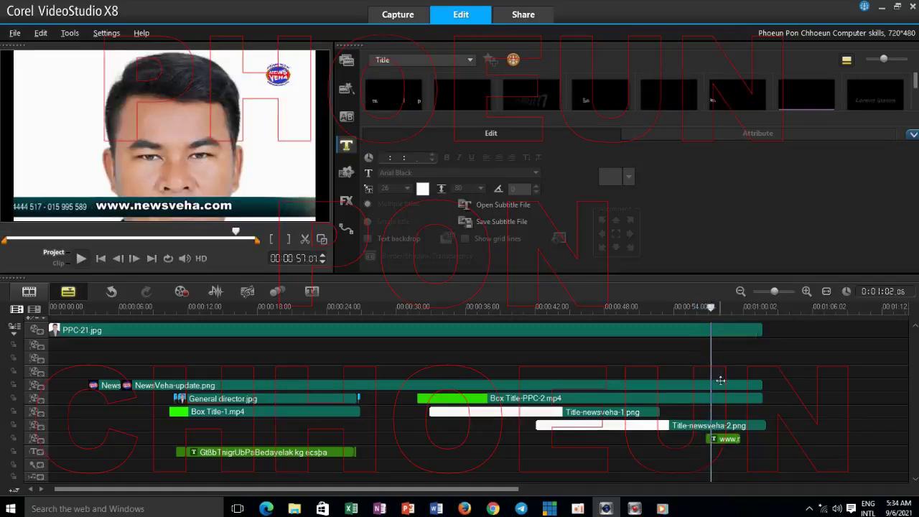
pyautogui.click(715, 440)
pyautogui.click(715, 440)
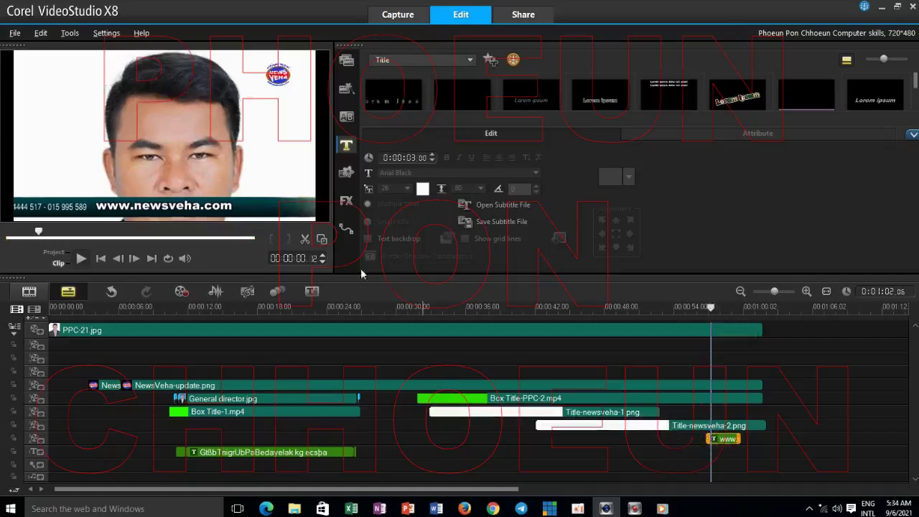
pyautogui.click(305, 240)
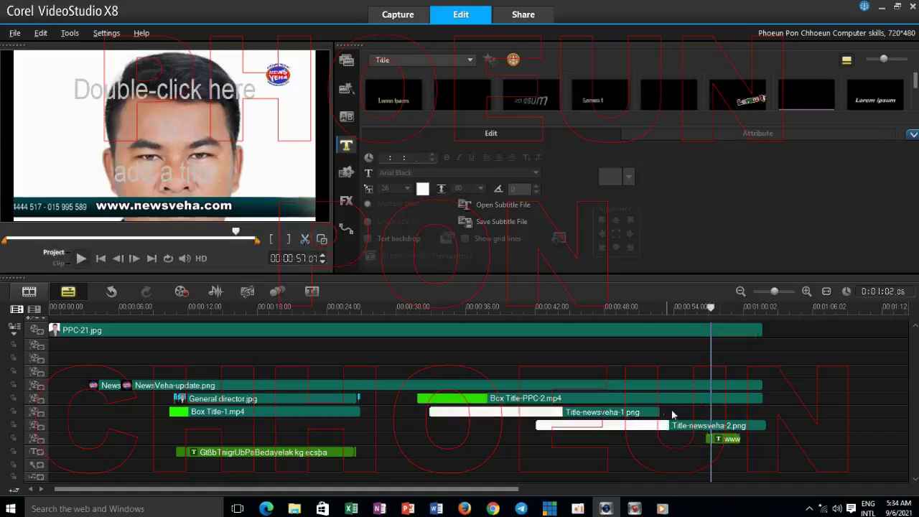
# Step: Customize the motion of the title's short first piece, setting its starting keyframe to size 4 and position X -41, Y -82
pyautogui.click(707, 439)
pyautogui.rightClick(707, 439)
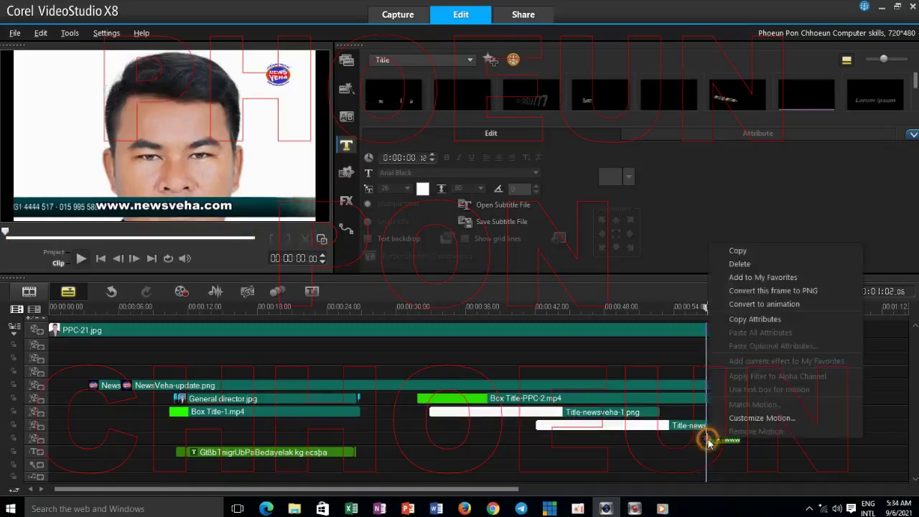
pyautogui.click(747, 418)
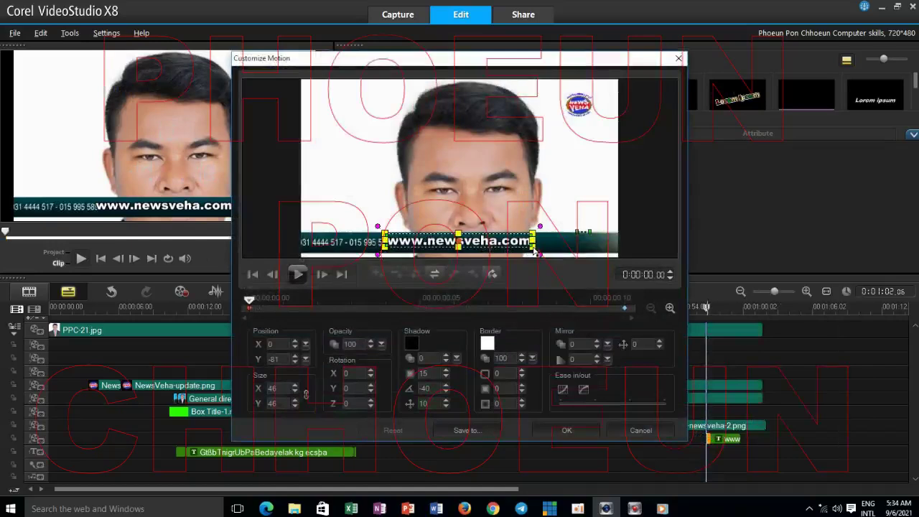
pyautogui.press('Down')
pyautogui.press('Down')
pyautogui.press('Down')
pyautogui.press('Down')
pyautogui.press('Down')
pyautogui.press('Down')
pyautogui.press('Down')
pyautogui.press('Down')
pyautogui.press('Down')
pyautogui.press('Down')
pyautogui.press('Down')
pyautogui.press('Down')
pyautogui.press('Down')
pyautogui.press('Down')
pyautogui.press('Down')
pyautogui.press('Down')
pyautogui.press('Down')
pyautogui.press('Down')
pyautogui.press('Down')
pyautogui.press('Down')
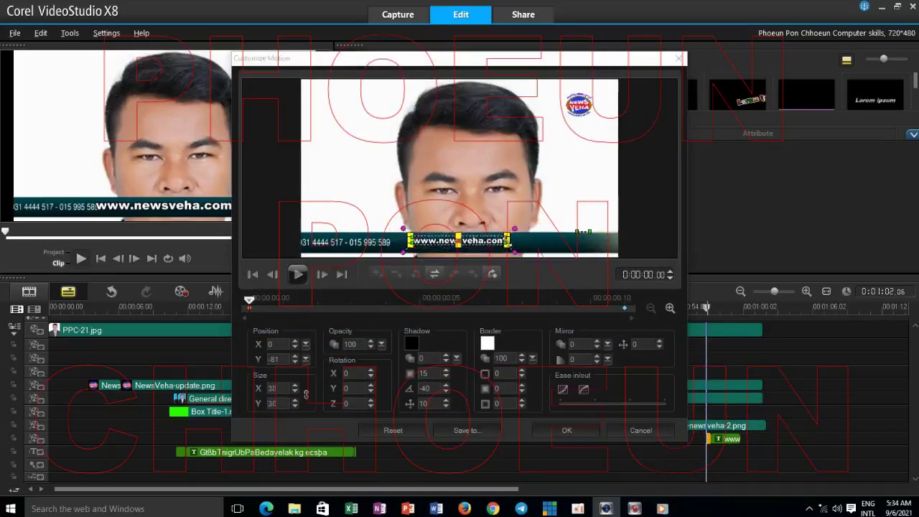
pyautogui.press('Down')
pyautogui.press('Down')
pyautogui.press('Down')
pyautogui.press('Down')
pyautogui.press('Down')
pyautogui.press('Down')
pyautogui.press('Down')
pyautogui.press('Down')
pyautogui.press('Down')
pyautogui.press('Down')
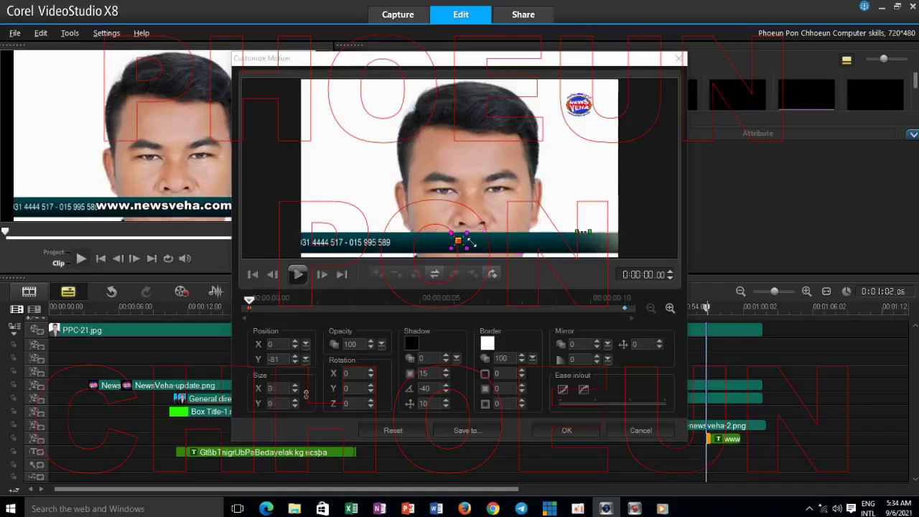
pyautogui.press('Down')
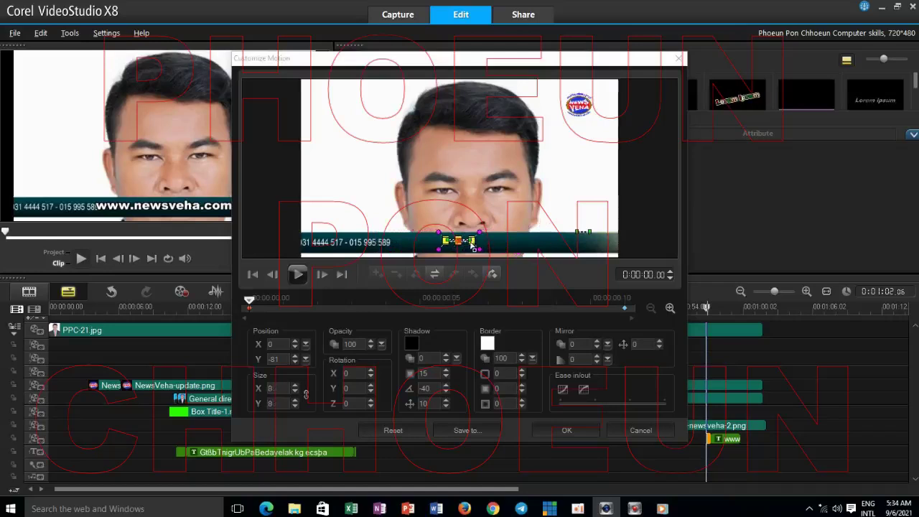
pyautogui.moveTo(461, 240); pyautogui.dragTo(411, 250)
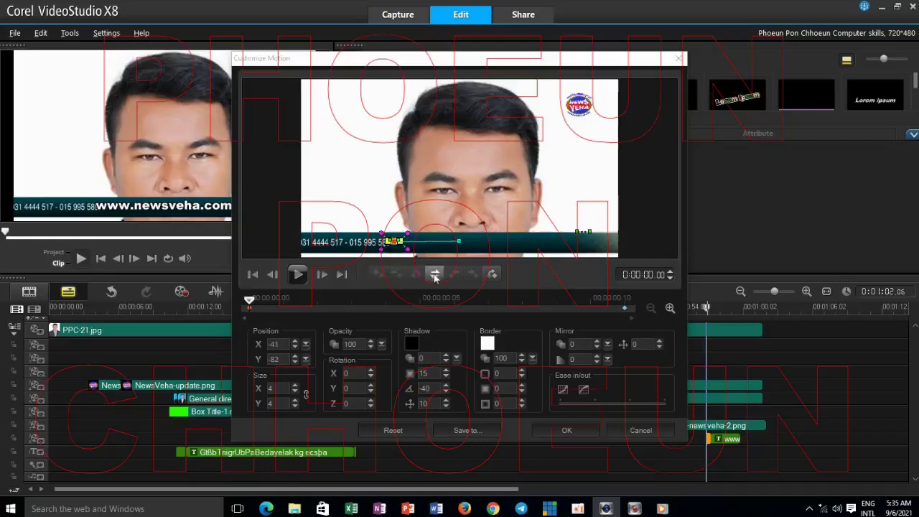
# Step: Play the title's custom motion to check how it grows into place on the strip
pyautogui.click(298, 276)
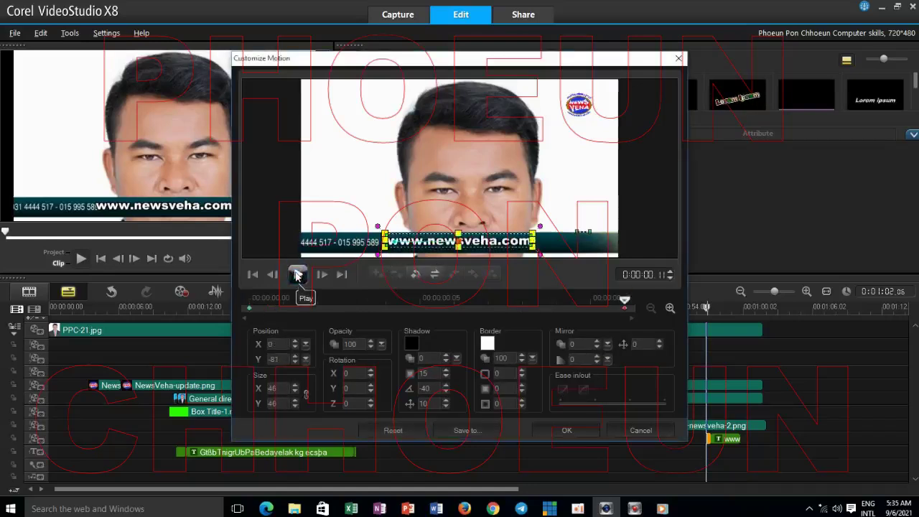
pyautogui.click(298, 276)
pyautogui.click(298, 276)
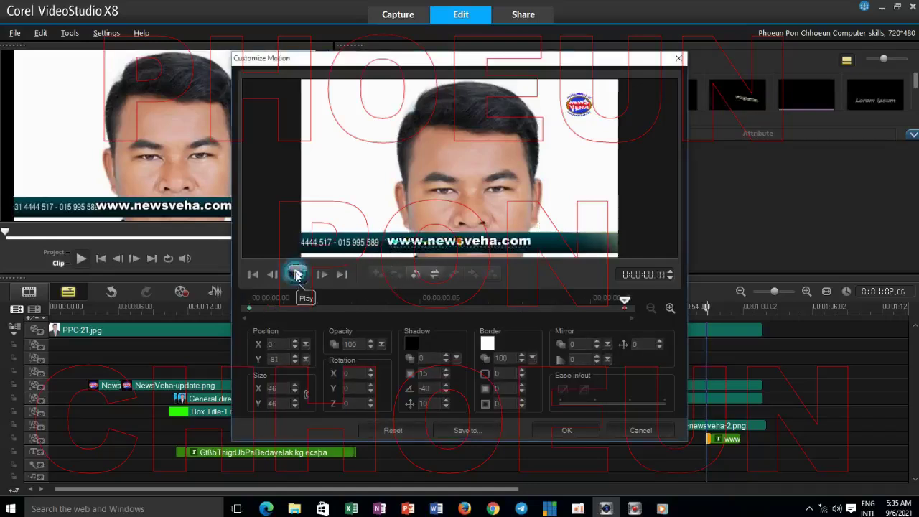
pyautogui.click(297, 276)
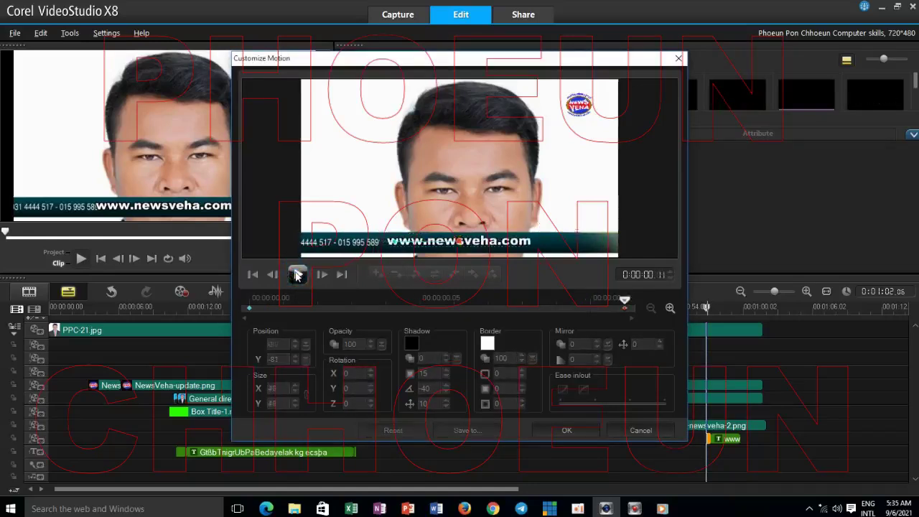
pyautogui.click(297, 276)
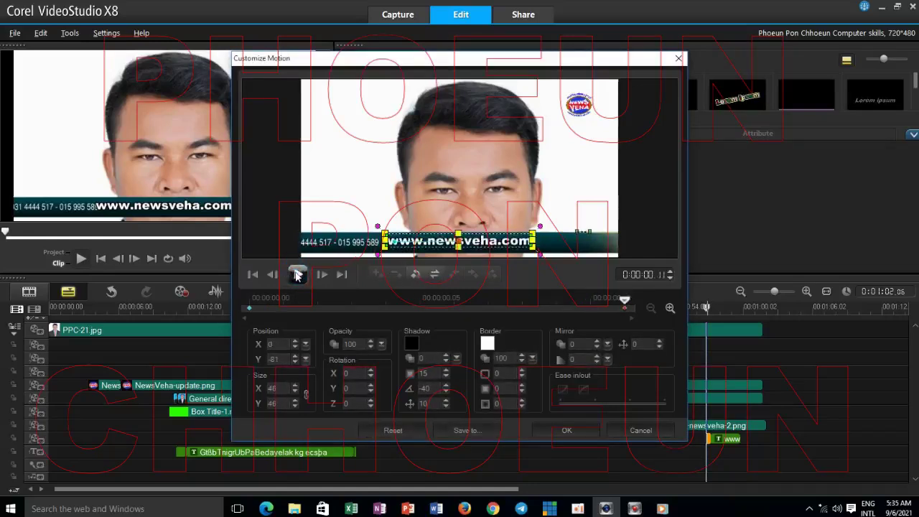
pyautogui.click(565, 431)
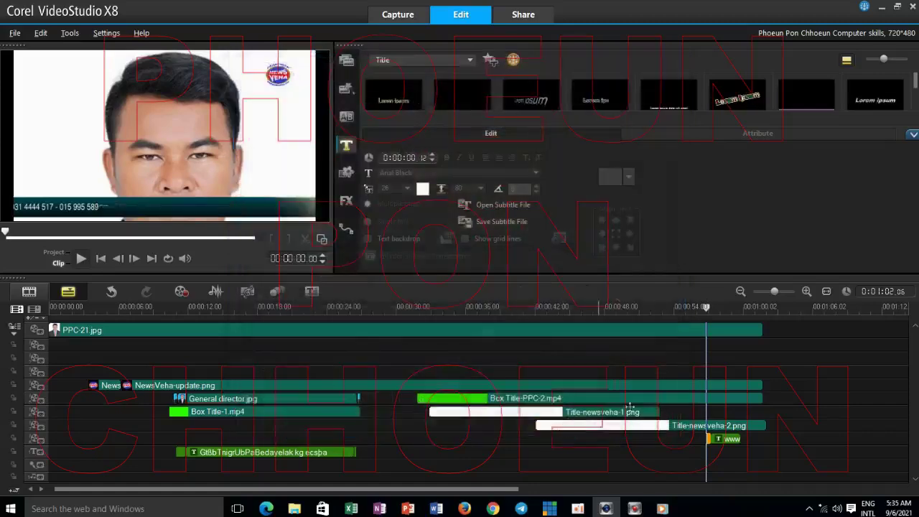
pyautogui.click(707, 308)
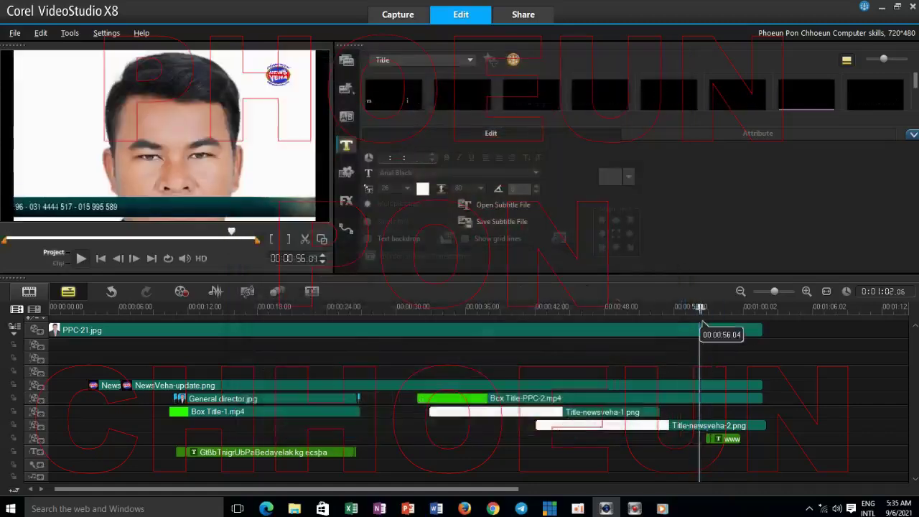
pyautogui.moveTo(705, 307); pyautogui.dragTo(713, 311)
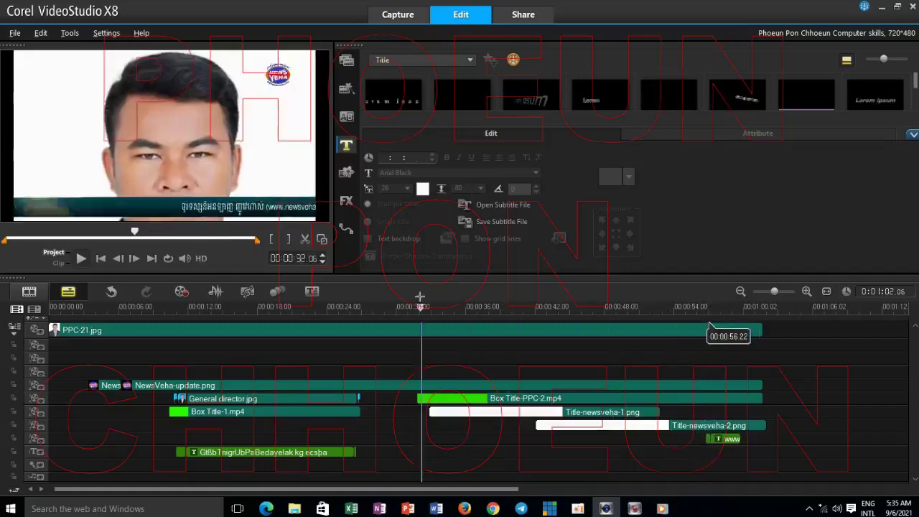
pyautogui.click(14, 33)
pyautogui.click(31, 89)
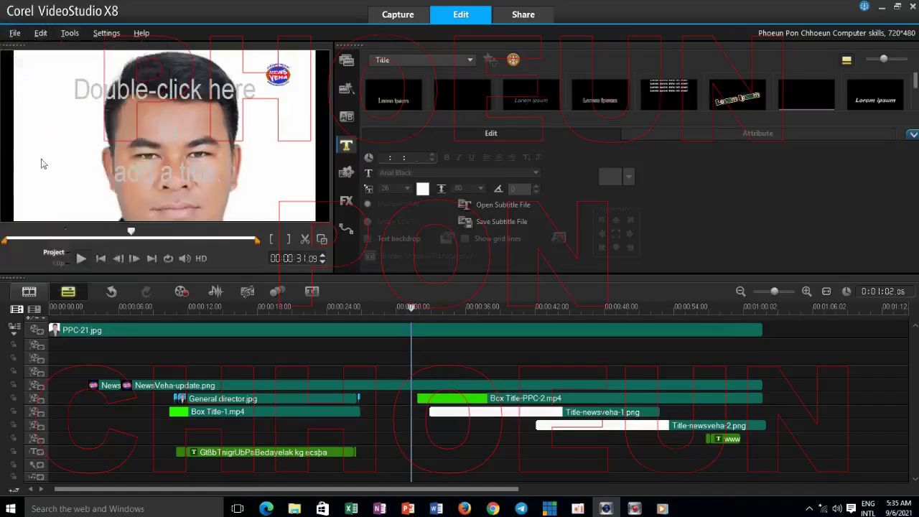
pyautogui.click(81, 260)
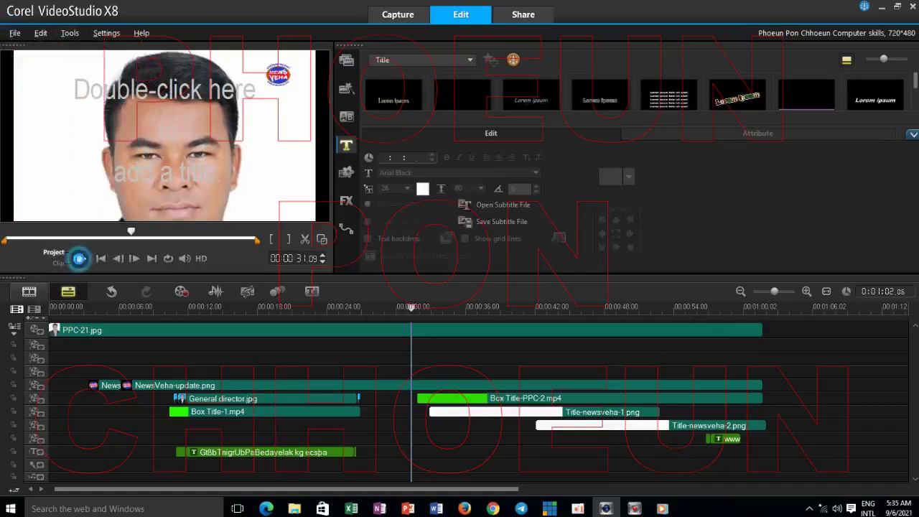
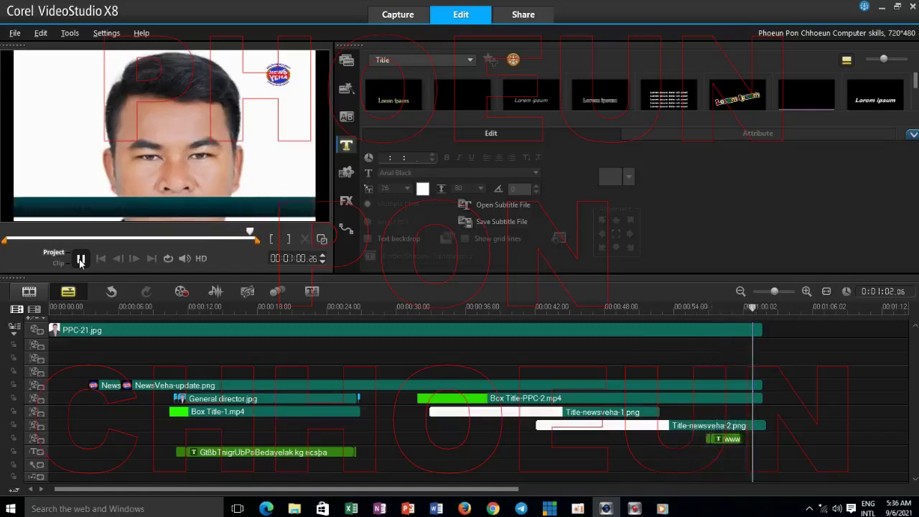
pyautogui.click(81, 260)
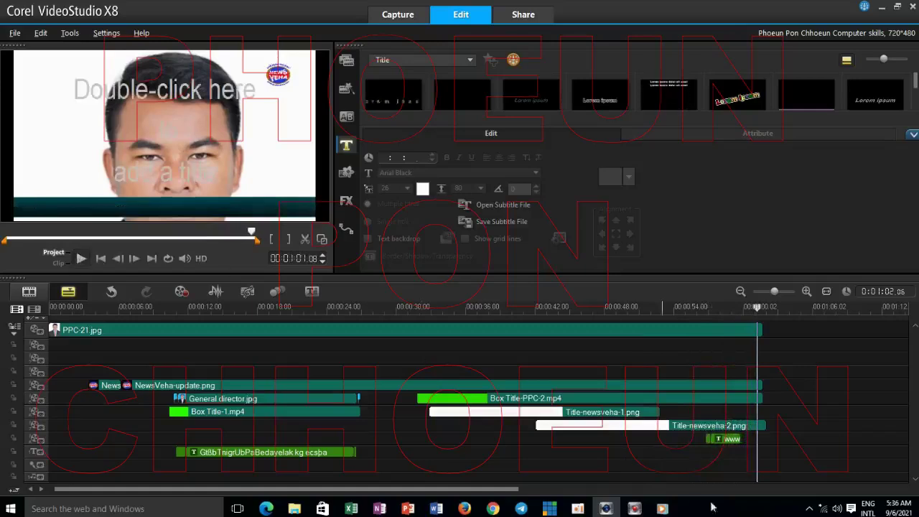
pyautogui.click(708, 439)
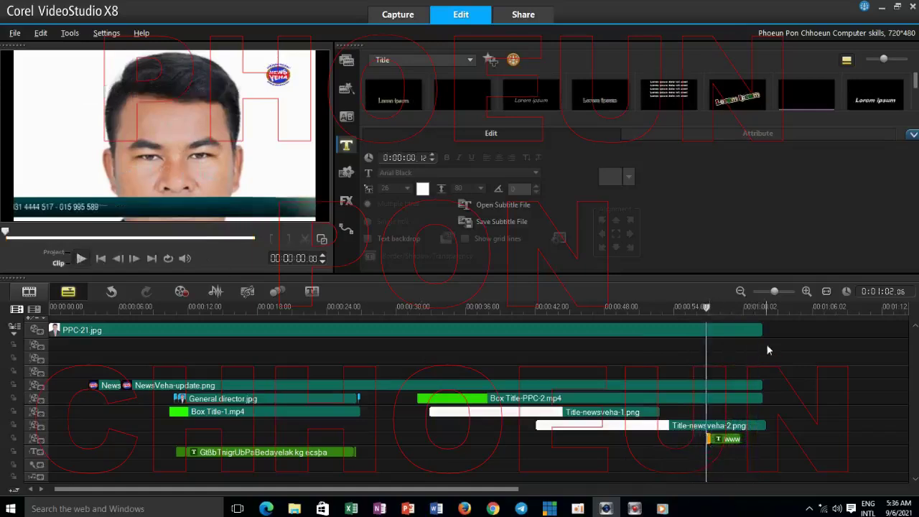
pyautogui.moveTo(774, 291); pyautogui.dragTo(780, 290)
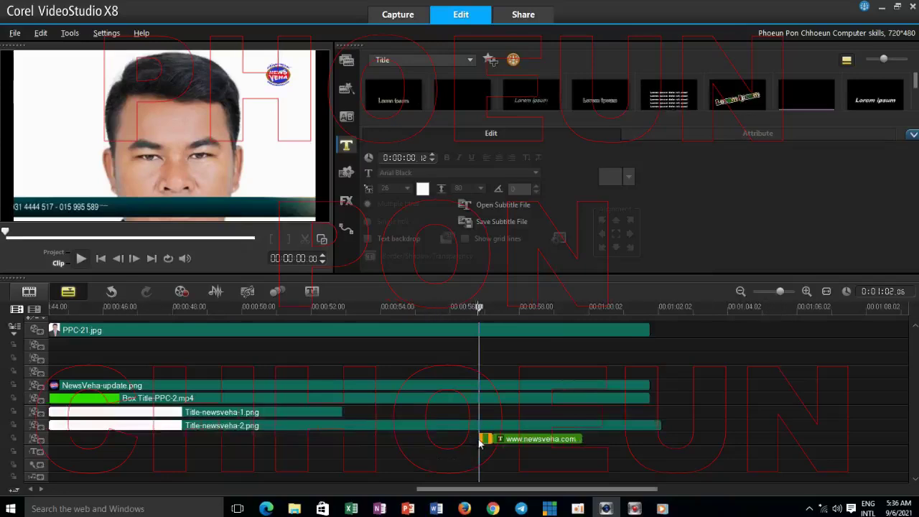
pyautogui.moveTo(479, 438); pyautogui.dragTo(469, 439)
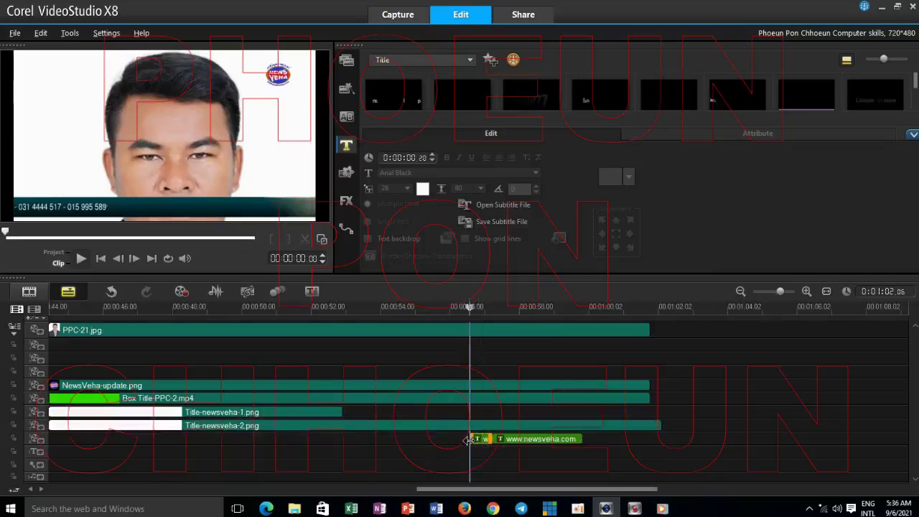
pyautogui.moveTo(470, 309); pyautogui.dragTo(459, 325)
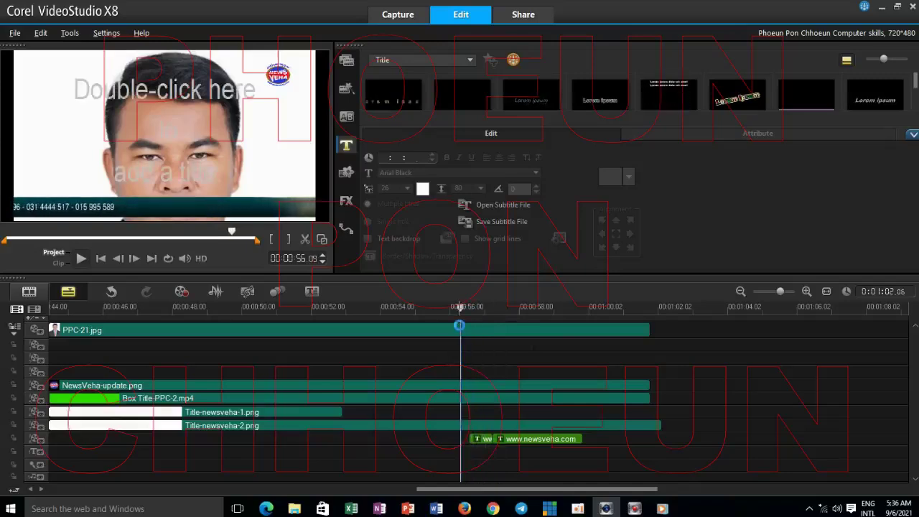
pyautogui.press('space')
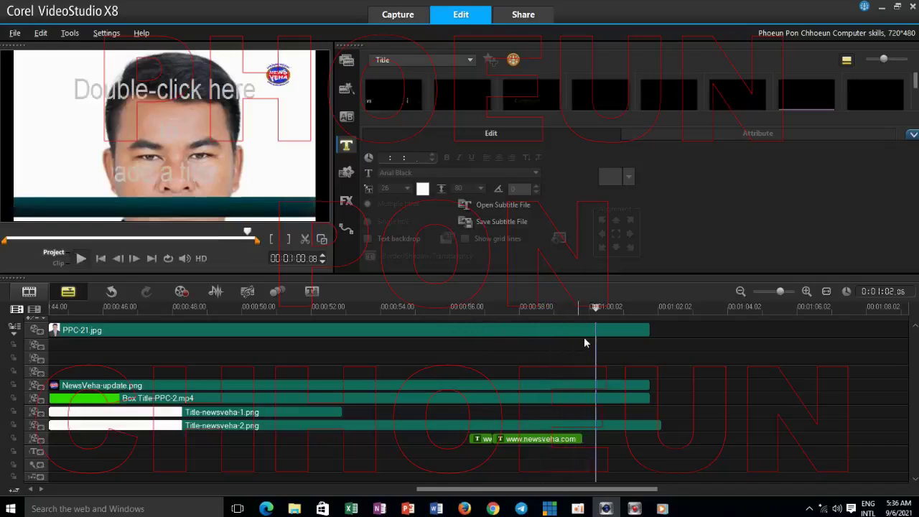
pyautogui.moveTo(595, 308); pyautogui.dragTo(566, 321)
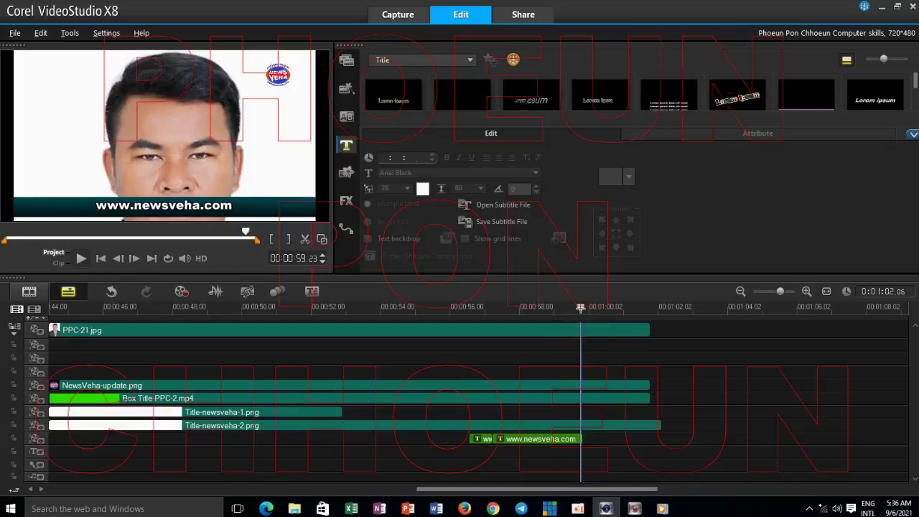
pyautogui.click(583, 323)
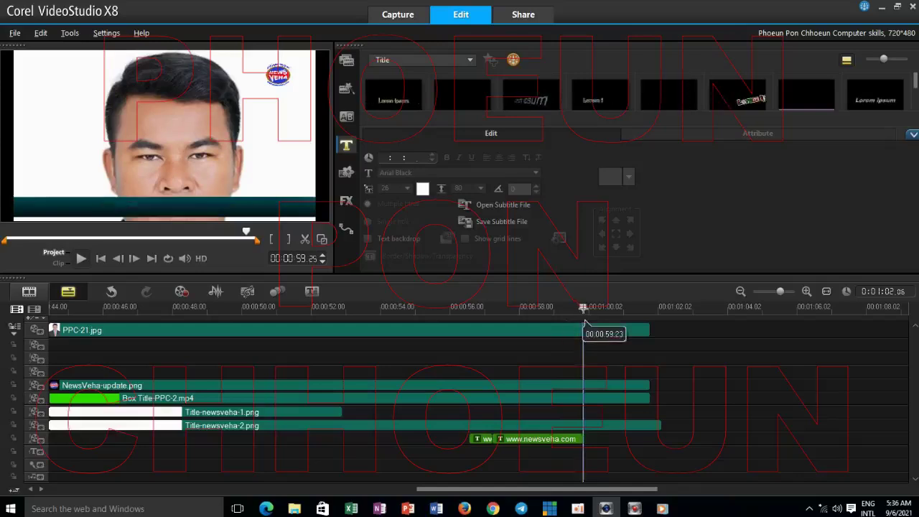
pyautogui.press('Left')
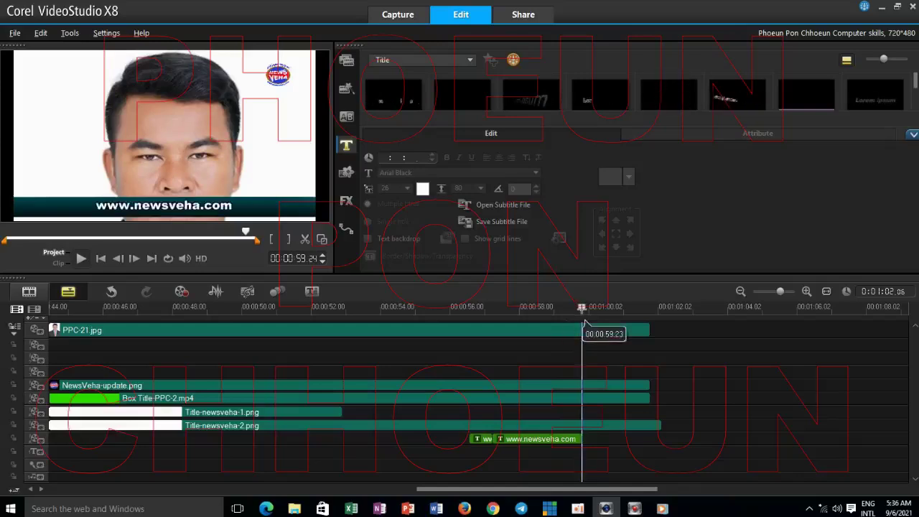
pyautogui.click(584, 308)
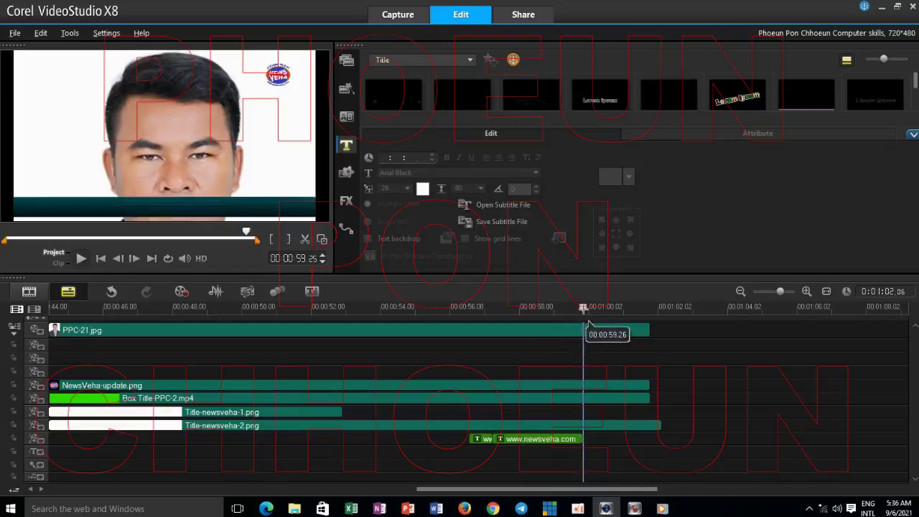
pyautogui.moveTo(583, 308); pyautogui.dragTo(616, 324)
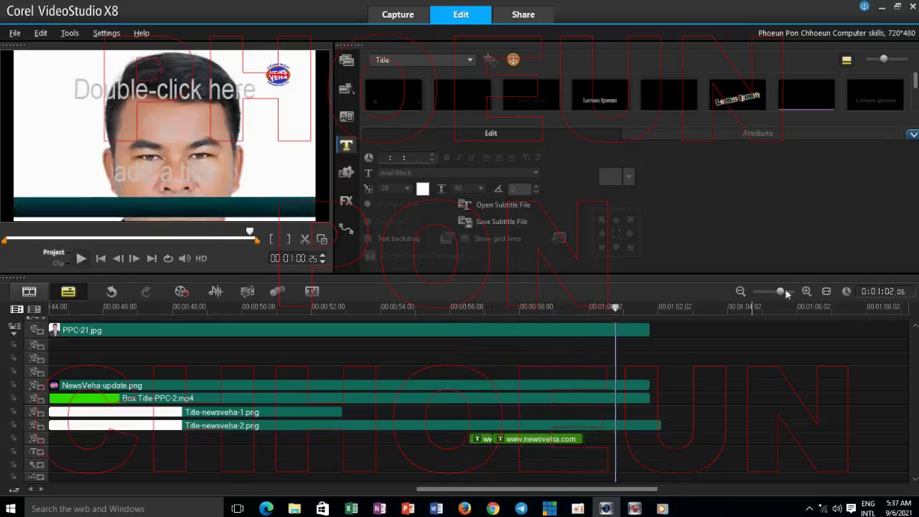
pyautogui.click(569, 439)
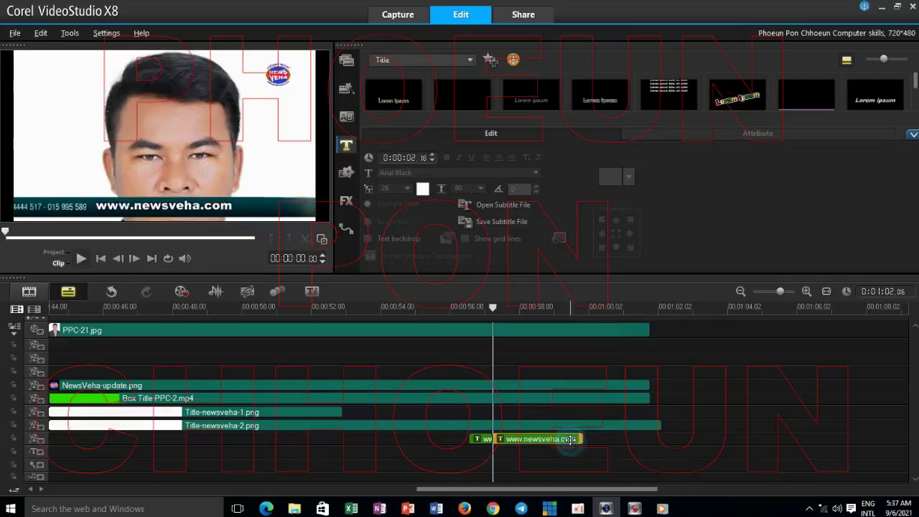
pyautogui.moveTo(570, 440); pyautogui.dragTo(640, 443)
pyautogui.moveTo(644, 377); pyautogui.dragTo(644, 378)
pyautogui.moveTo(636, 308)
pyautogui.mouseDown()
pyautogui.moveTo(626, 308)
pyautogui.moveTo(635, 307)
pyautogui.mouseUp()
pyautogui.press('Left')
pyautogui.press('Left')
pyautogui.press('Left')
pyautogui.press('Left')
pyautogui.press('Left')
pyautogui.press('Left')
pyautogui.press('Left')
pyautogui.press('Left')
pyautogui.press('Left')
pyautogui.press('Left')
pyautogui.press('Left')
pyautogui.press('Left')
pyautogui.press('Left')
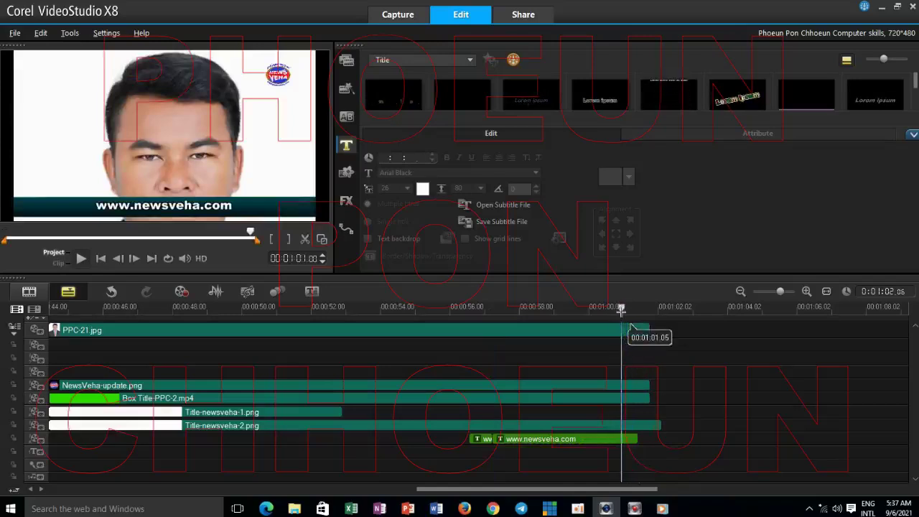
pyautogui.moveTo(622, 309); pyautogui.dragTo(616, 309)
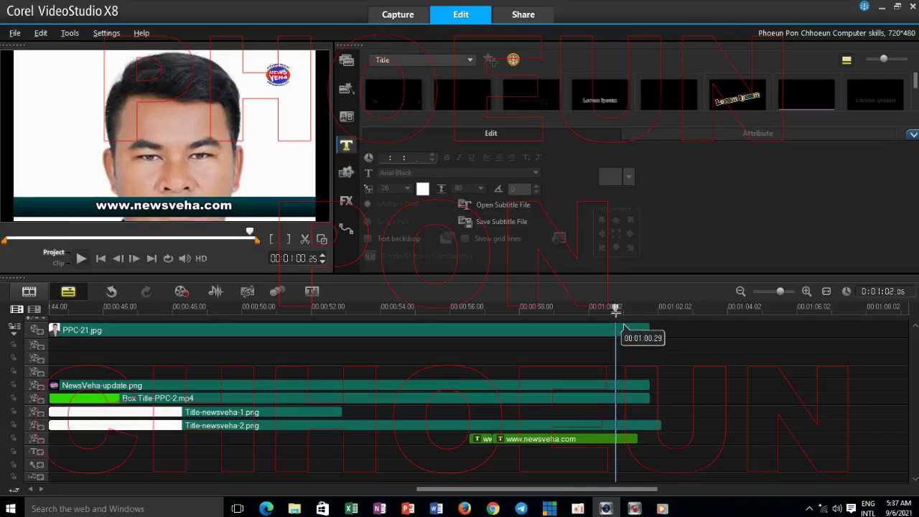
pyautogui.click(622, 438)
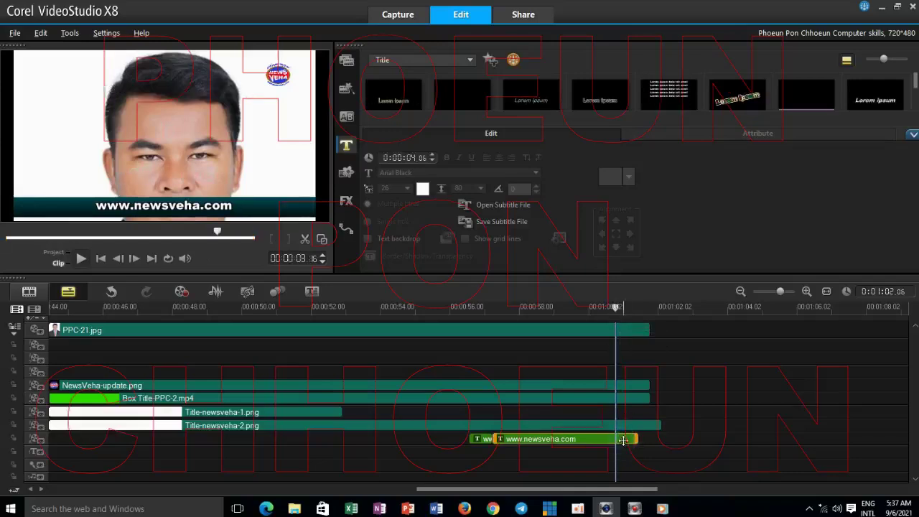
pyautogui.click(304, 239)
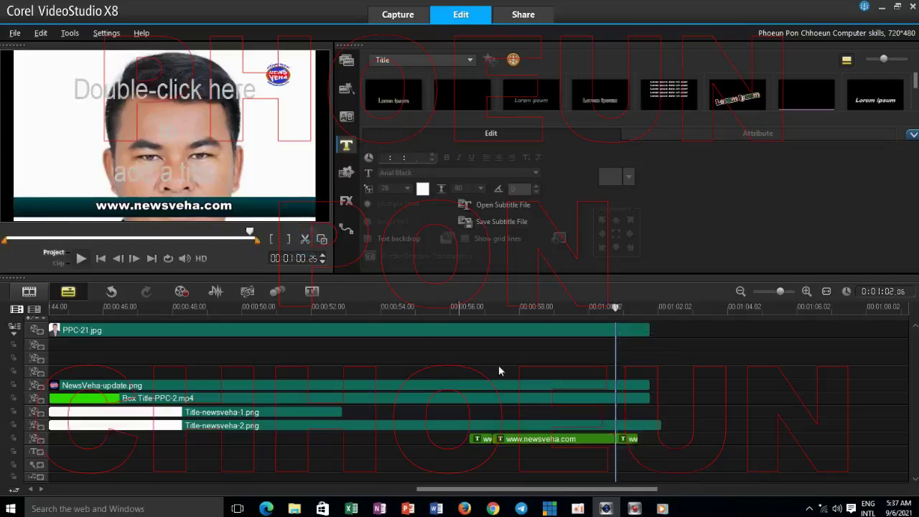
# Step: Customize the motion of the title's short last piece, setting its ending keyframe to position X -112, Y -82 and size 12
pyautogui.click(629, 438)
pyautogui.rightClick(629, 438)
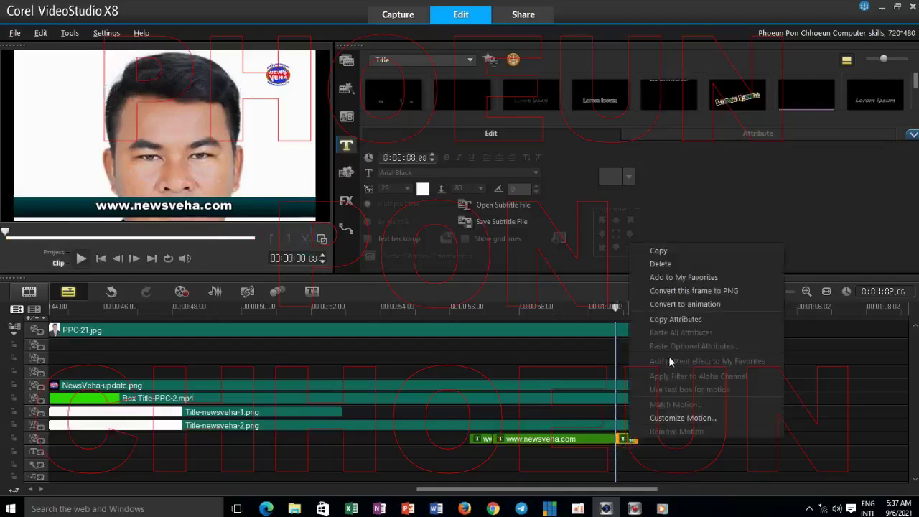
pyautogui.click(685, 418)
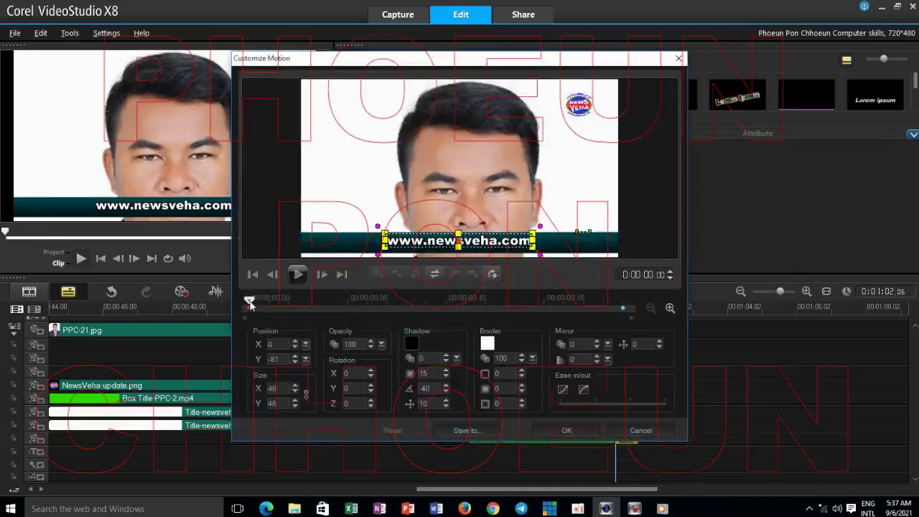
pyautogui.moveTo(250, 300); pyautogui.dragTo(366, 300)
pyautogui.moveTo(573, 307); pyautogui.dragTo(635, 307)
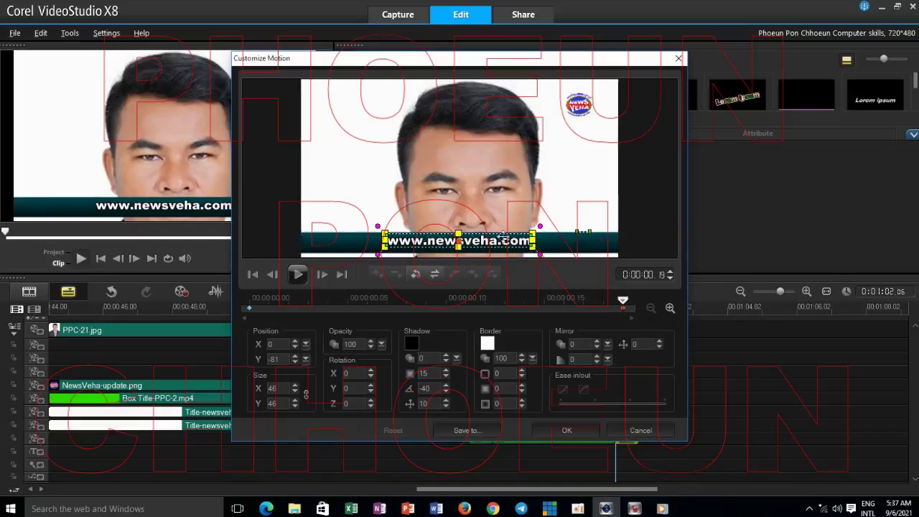
pyautogui.moveTo(514, 241); pyautogui.dragTo(337, 242)
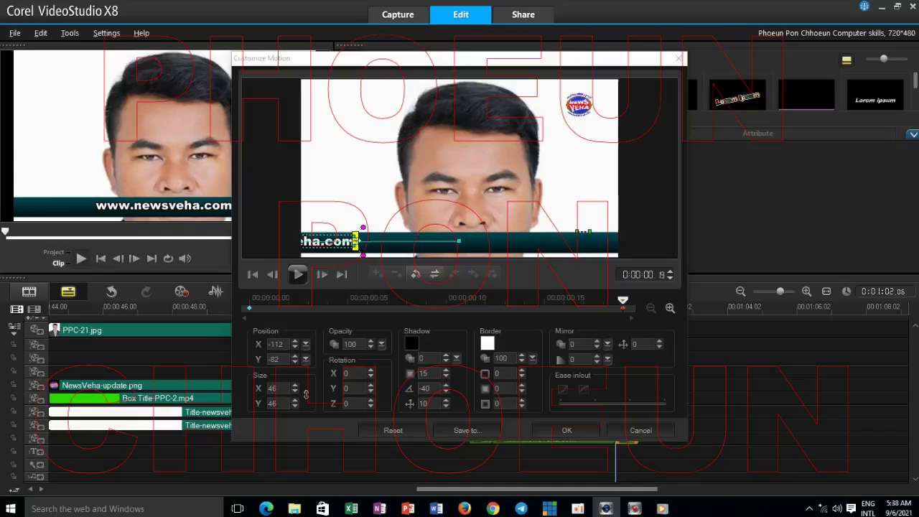
pyautogui.moveTo(354, 242); pyautogui.dragTo(305, 241)
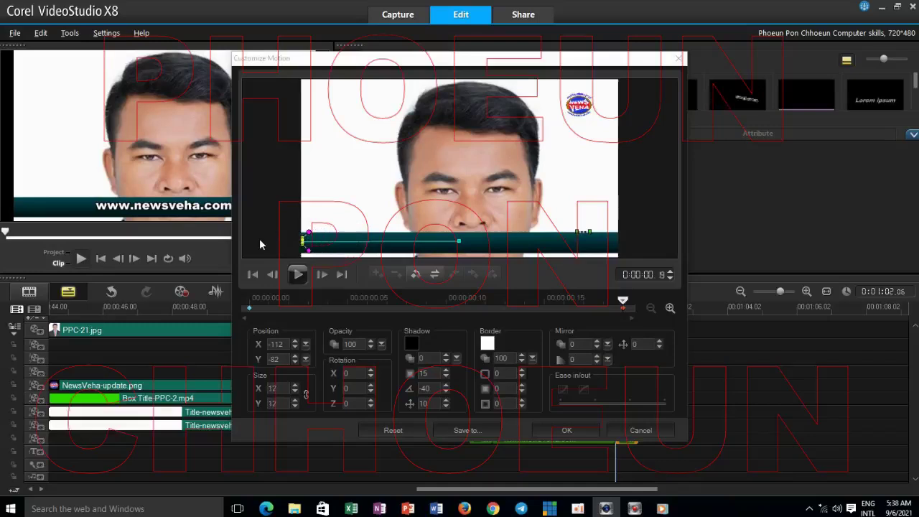
pyautogui.click(297, 276)
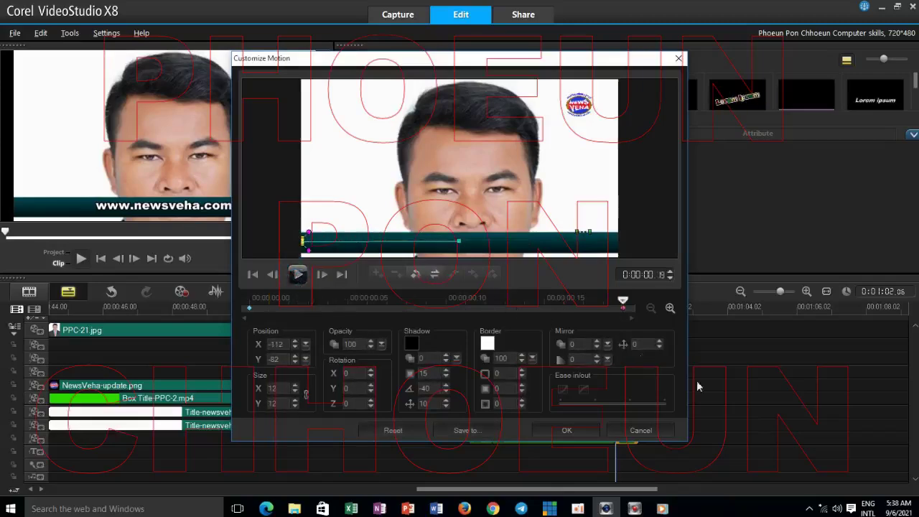
pyautogui.click(568, 431)
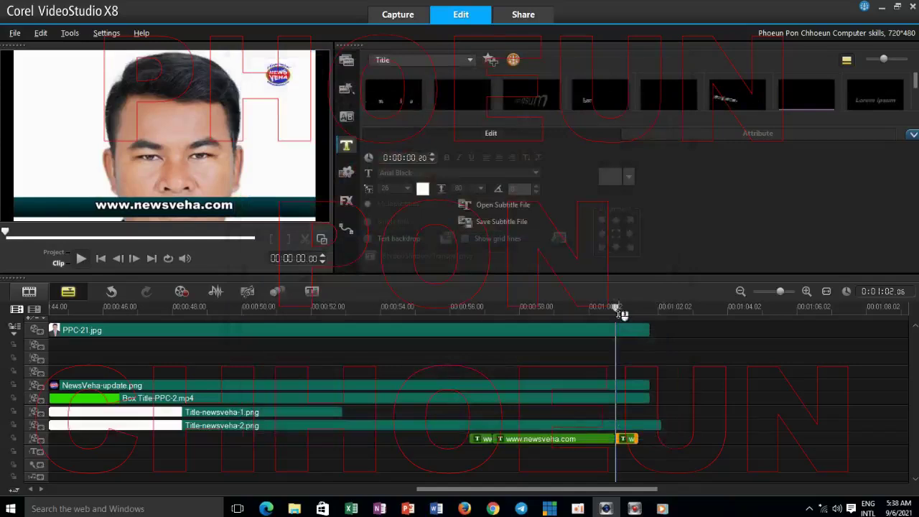
pyautogui.click(503, 307)
pyautogui.moveTo(497, 308); pyautogui.dragTo(475, 309)
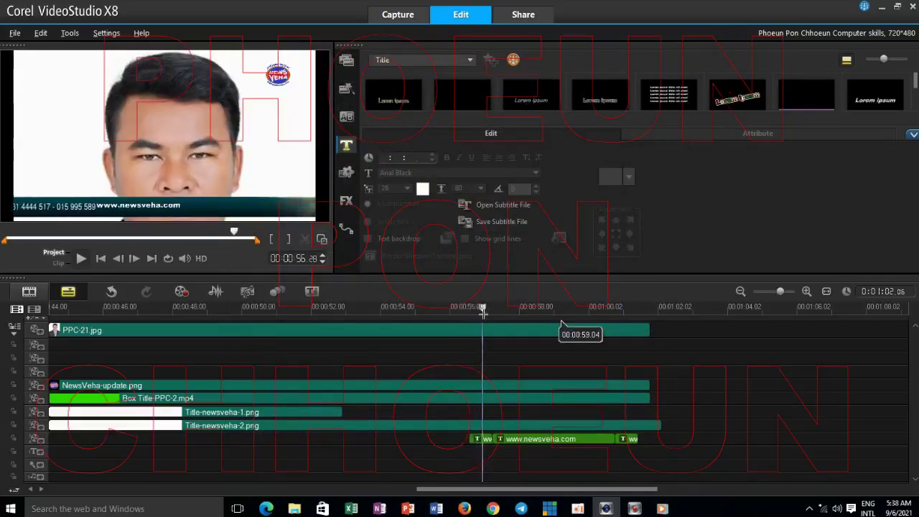
pyautogui.moveTo(534, 327); pyautogui.dragTo(639, 336)
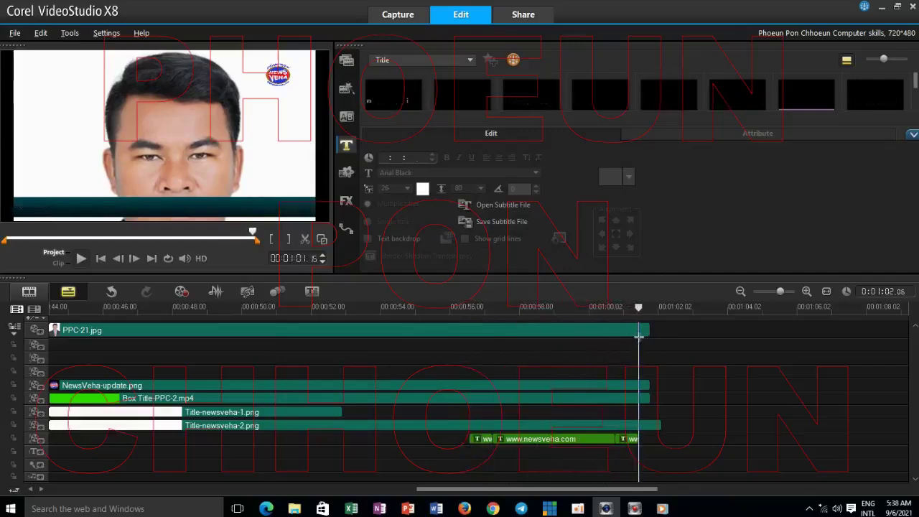
# Step: Examine the last frames of the title's exit motion one by one around 00:01:01
pyautogui.click(786, 294)
pyautogui.moveTo(479, 306)
pyautogui.mouseDown()
pyautogui.moveTo(502, 307)
pyautogui.moveTo(480, 309)
pyautogui.mouseUp()
pyautogui.press('Left')
pyautogui.press('Left')
pyautogui.press('Left')
pyautogui.press('Left')
pyautogui.press('Left')
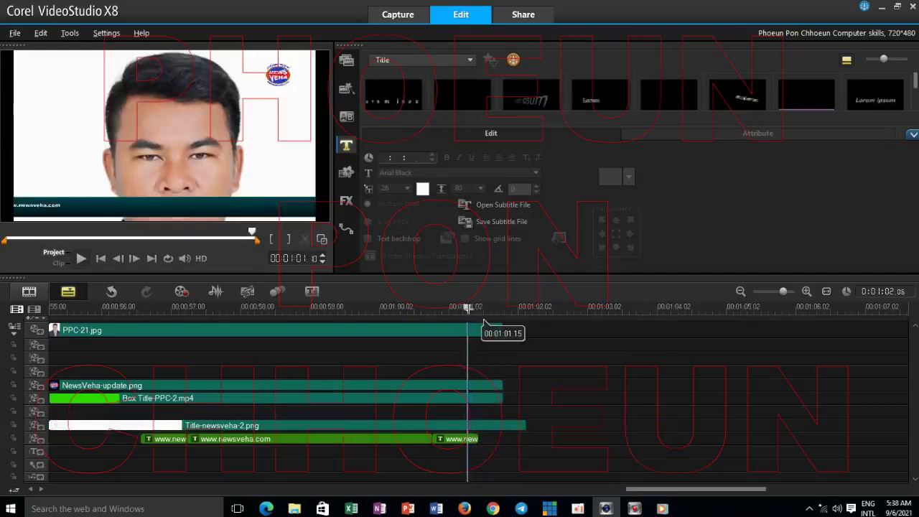
pyautogui.press('Right')
pyautogui.press('Right')
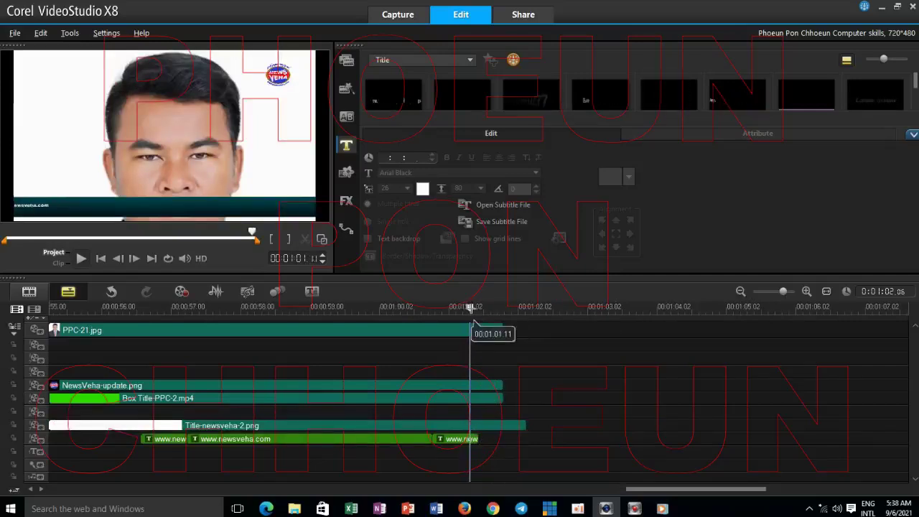
# Step: Compare the title's exit with the dark strip and the end of Title-newsveha-2.png around 00:01:01
pyautogui.press('Right')
pyautogui.press('Right')
pyautogui.press('Right')
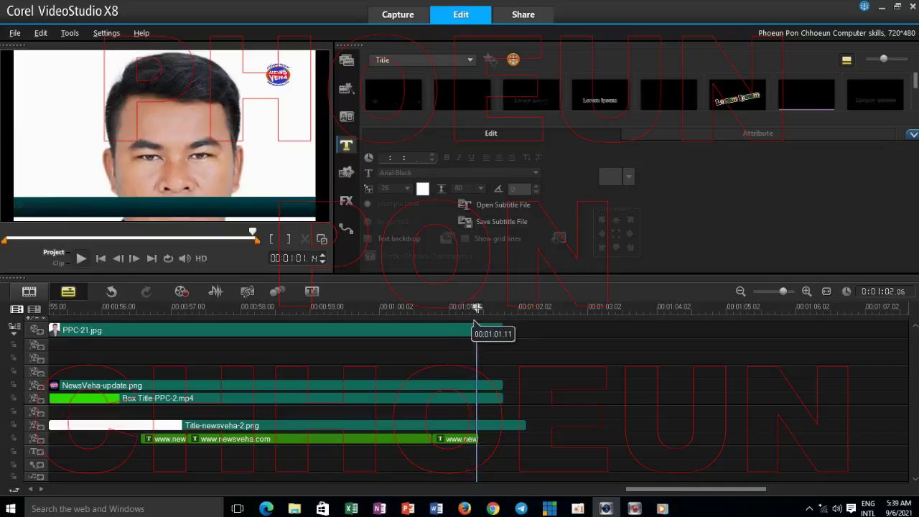
pyautogui.click(488, 426)
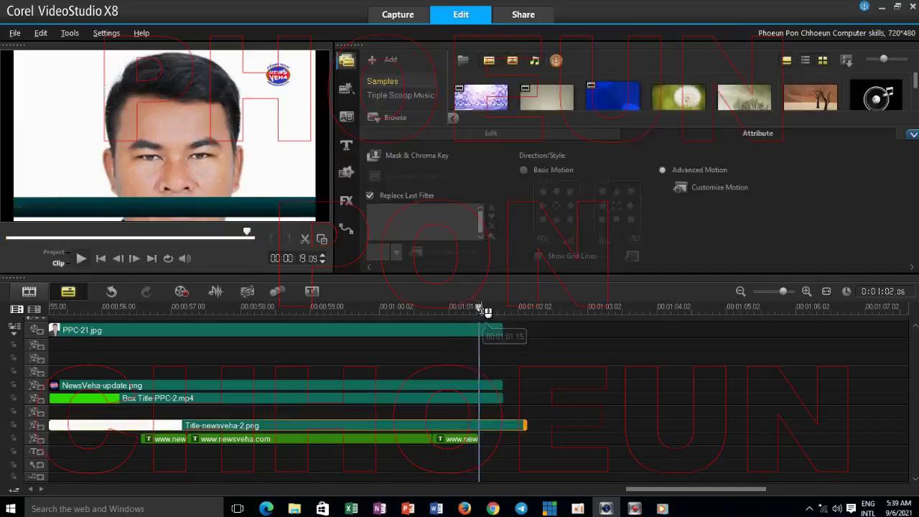
pyautogui.moveTo(479, 307); pyautogui.dragTo(473, 308)
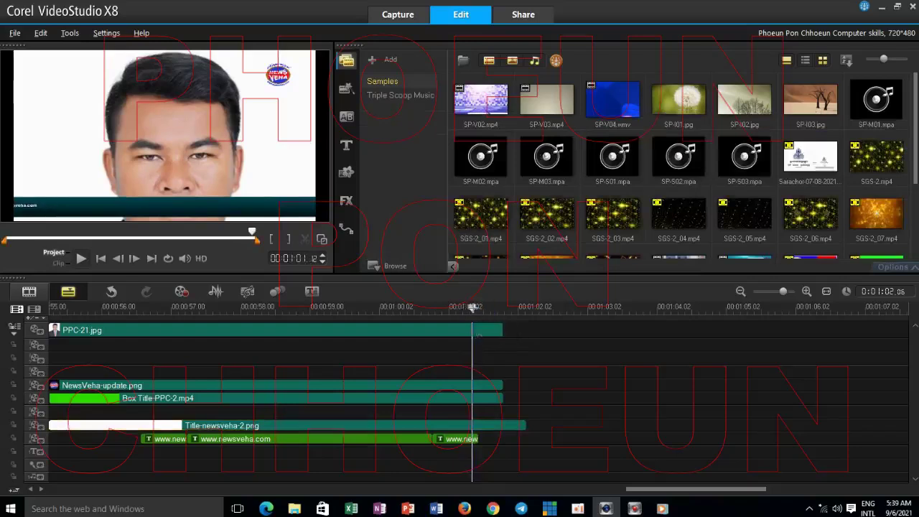
pyautogui.moveTo(473, 307); pyautogui.dragTo(465, 307)
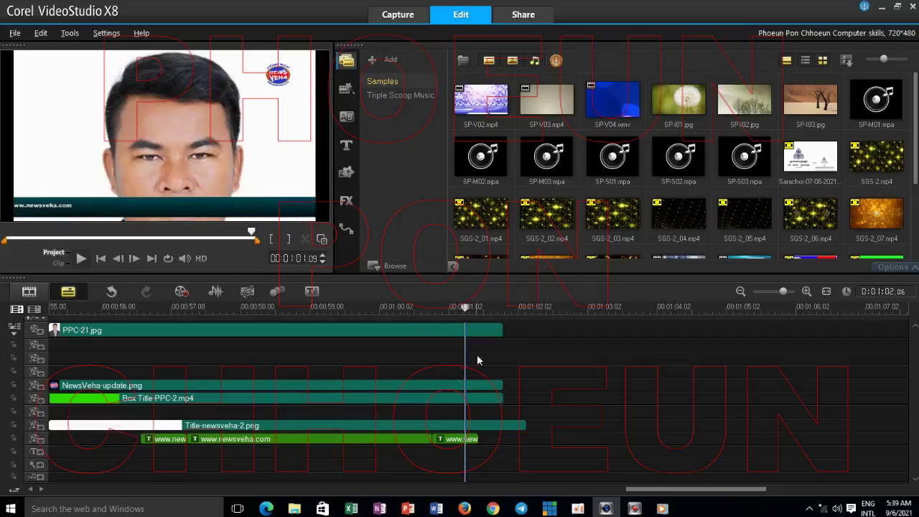
pyautogui.click(484, 429)
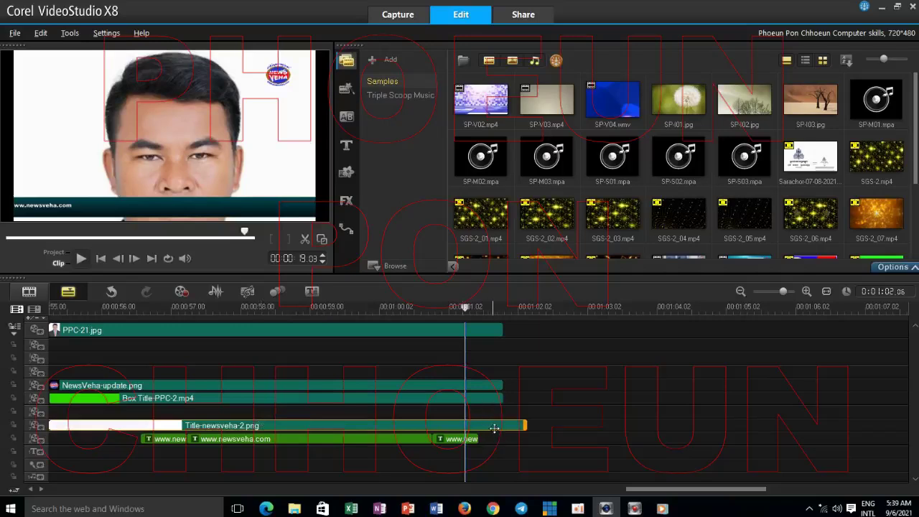
pyautogui.click(777, 294)
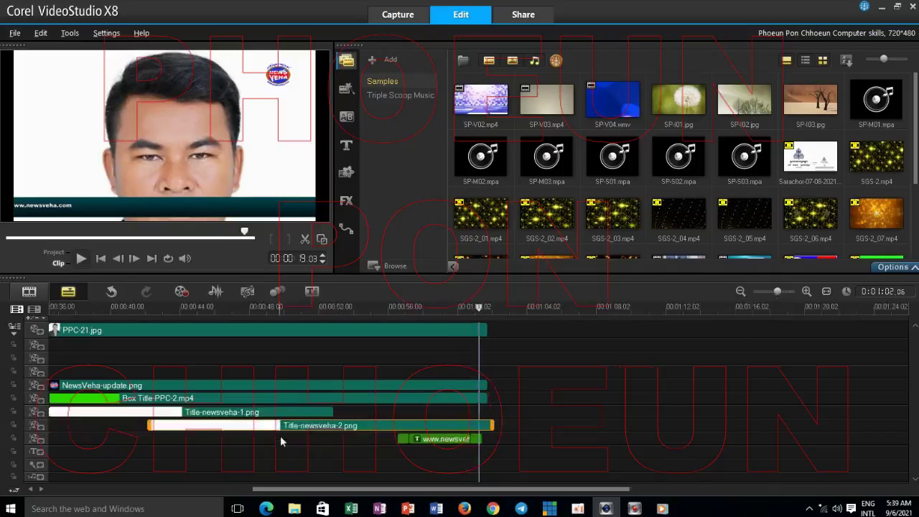
pyautogui.click(476, 438)
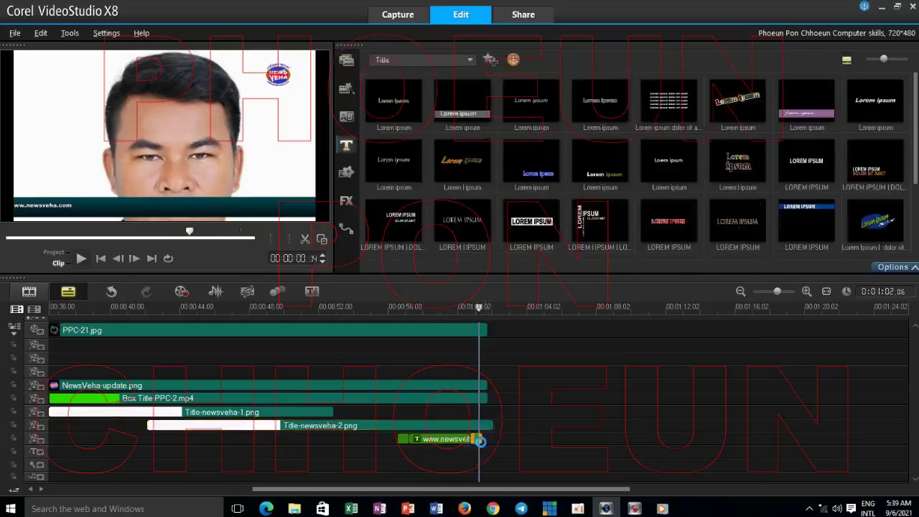
pyautogui.moveTo(482, 445)
pyautogui.mouseDown()
pyautogui.moveTo(493, 444)
pyautogui.moveTo(467, 439)
pyautogui.moveTo(495, 440)
pyautogui.mouseUp()
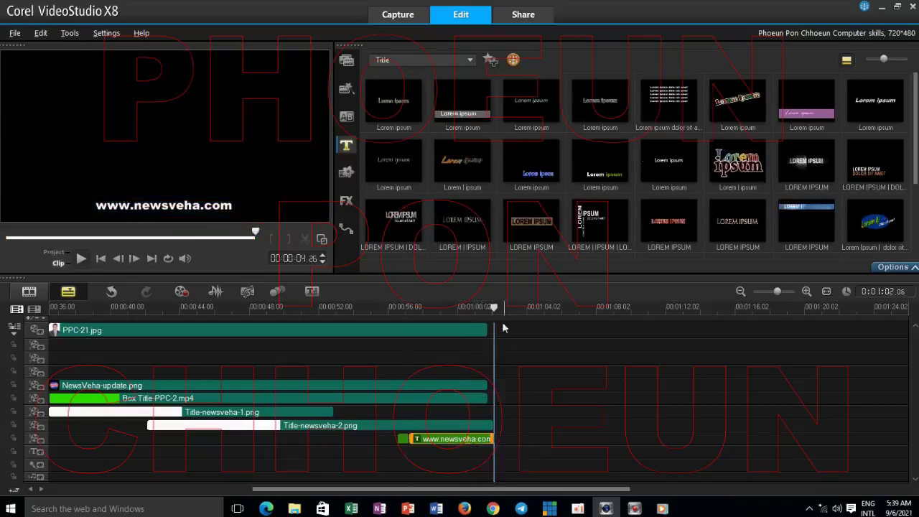
# Step: Lengthen Box Title-PPC-2.mp4 with Speed/Time-lapse so that it ends just past Title-newsveha-2.png
pyautogui.moveTo(494, 308); pyautogui.dragTo(477, 308)
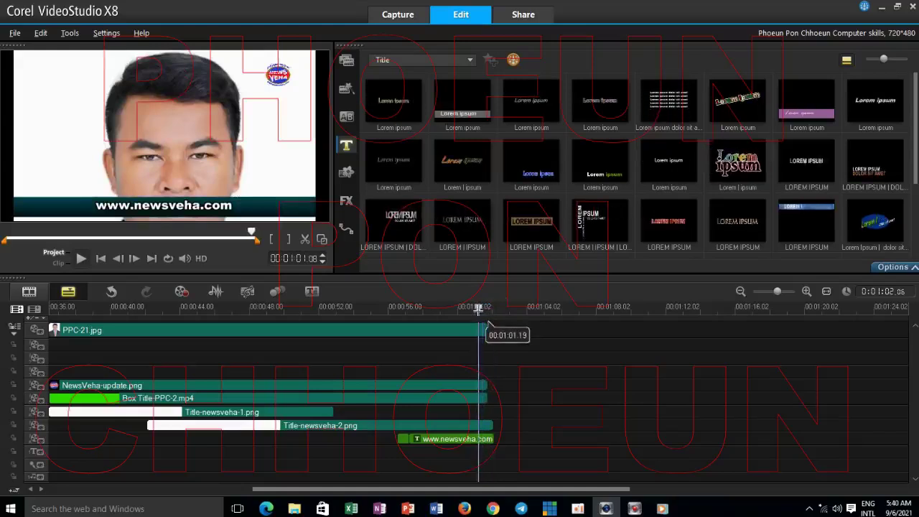
pyautogui.click(481, 398)
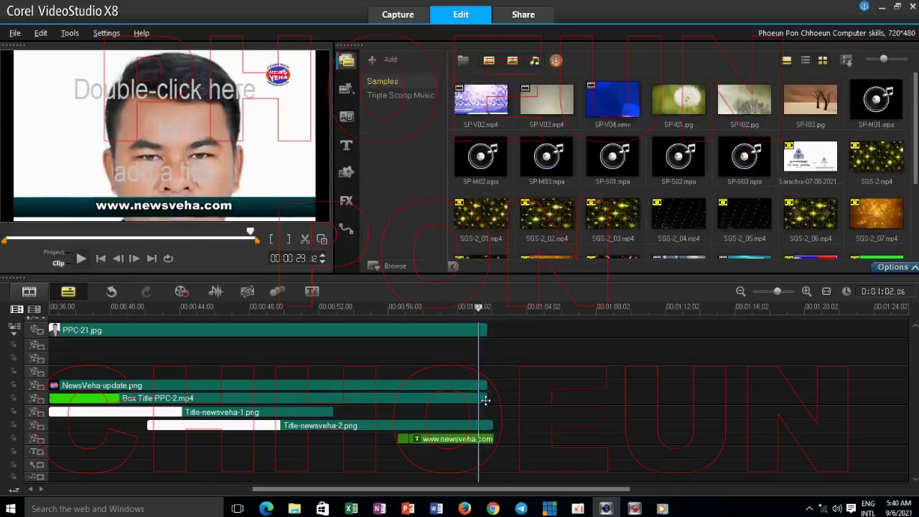
pyautogui.rightClick(483, 400)
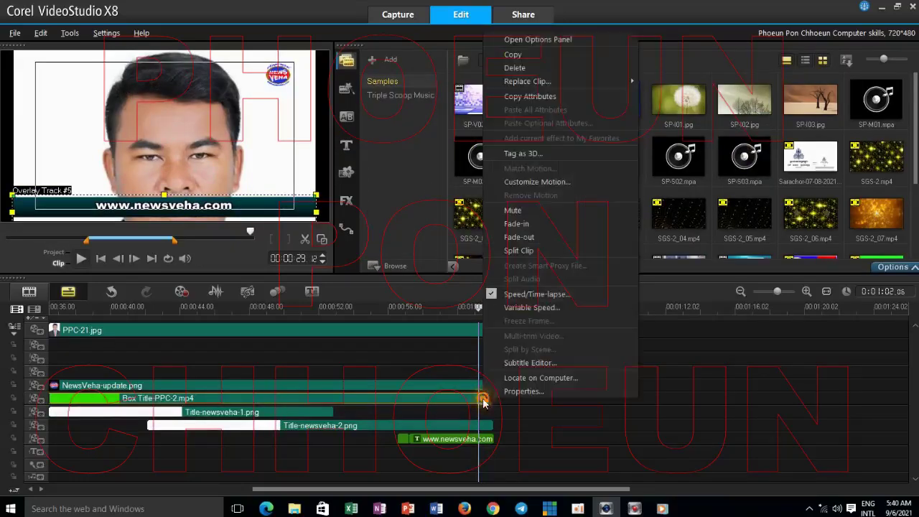
pyautogui.click(512, 295)
pyautogui.click(453, 268)
pyautogui.click(494, 356)
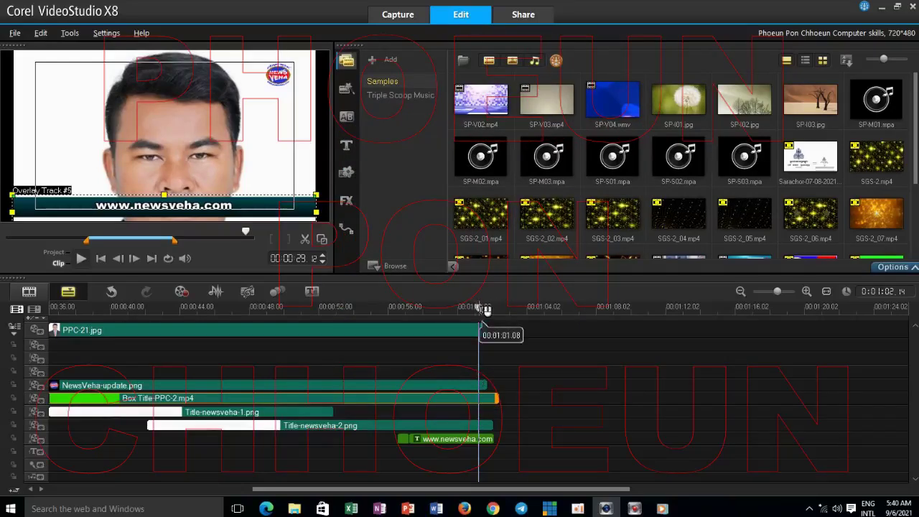
pyautogui.moveTo(482, 309)
pyautogui.mouseDown()
pyautogui.moveTo(471, 310)
pyautogui.moveTo(484, 321)
pyautogui.moveTo(476, 324)
pyautogui.mouseUp()
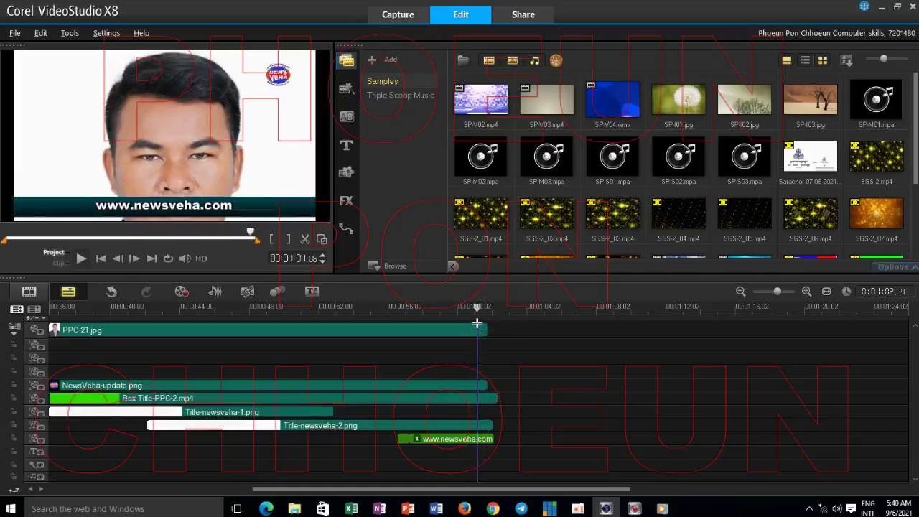
pyautogui.click(483, 439)
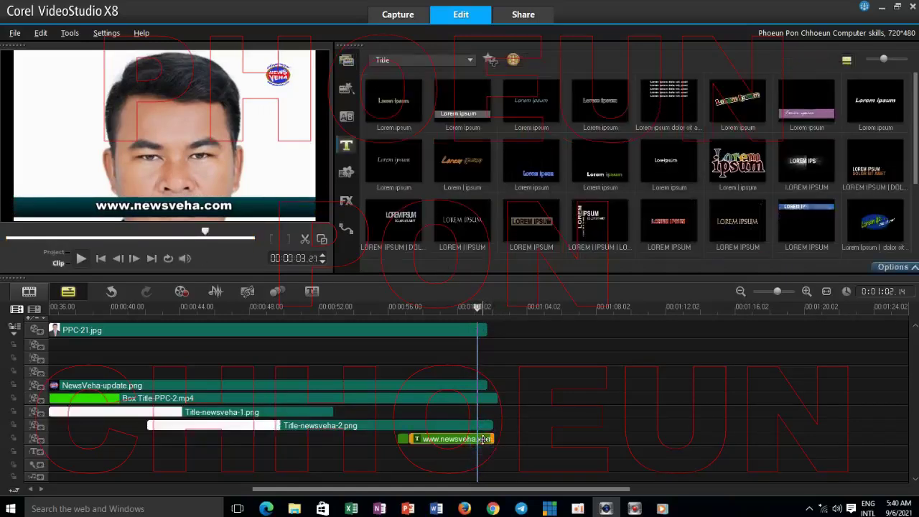
pyautogui.click(305, 240)
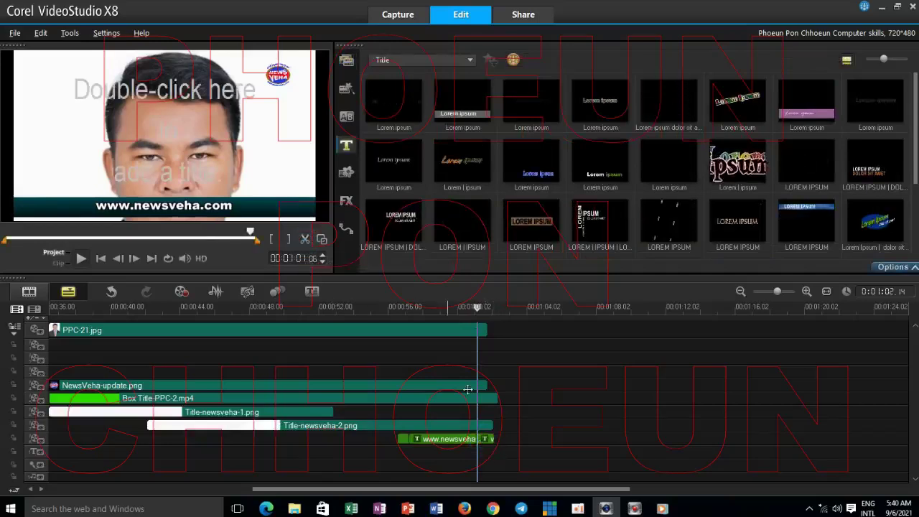
# Step: Customize the motion of the title's new last piece, setting its ending keyframe to position X -139, Y -82 and size 38
pyautogui.rightClick(492, 438)
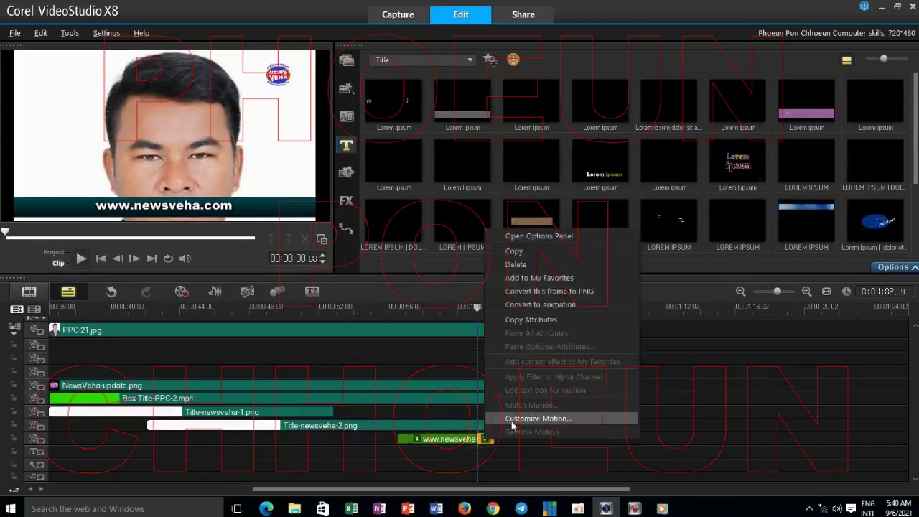
pyautogui.click(511, 420)
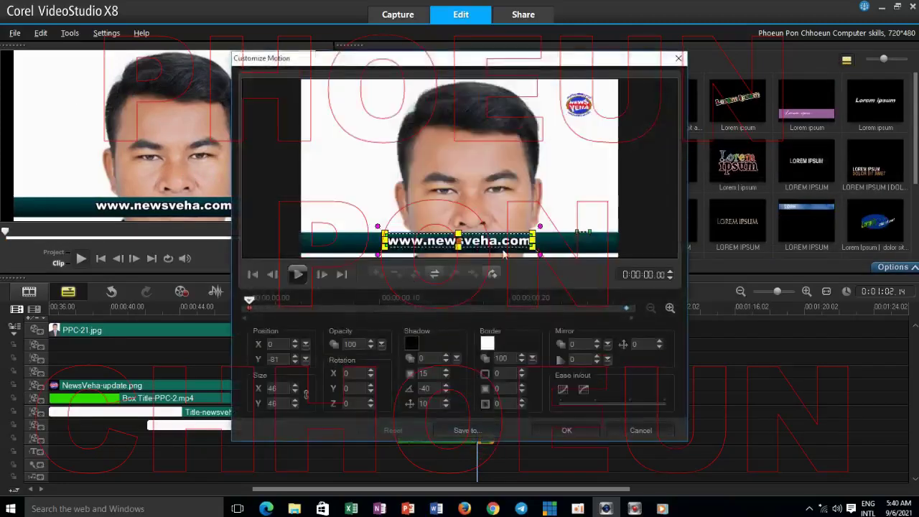
pyautogui.moveTo(247, 303); pyautogui.dragTo(626, 301)
pyautogui.click(535, 248)
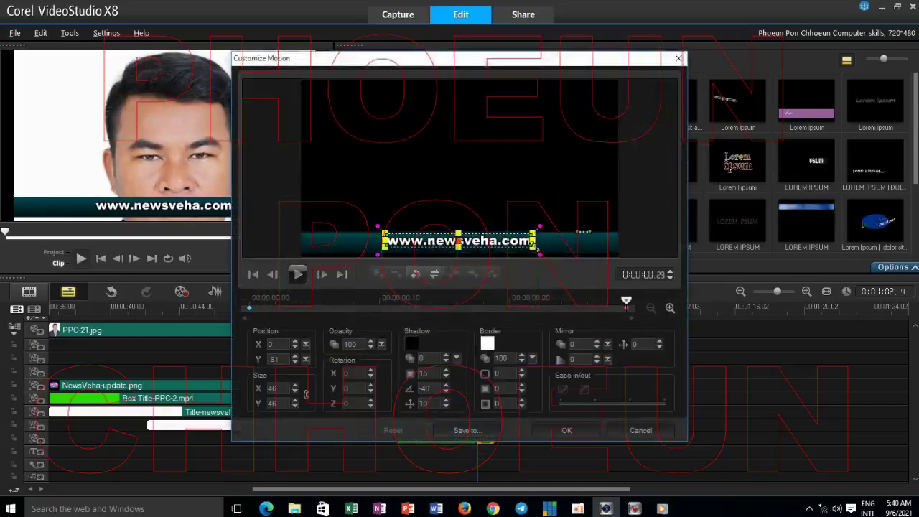
pyautogui.moveTo(516, 240); pyautogui.dragTo(301, 243)
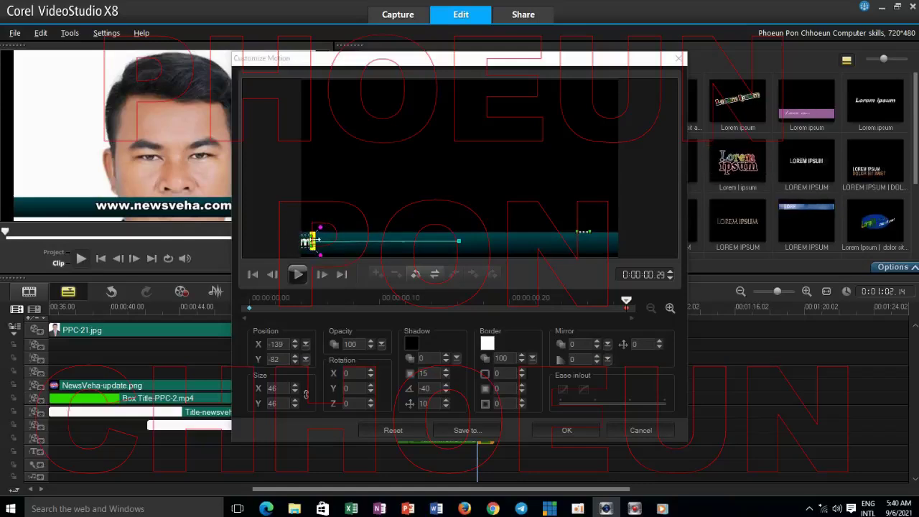
pyautogui.moveTo(311, 241); pyautogui.dragTo(284, 241)
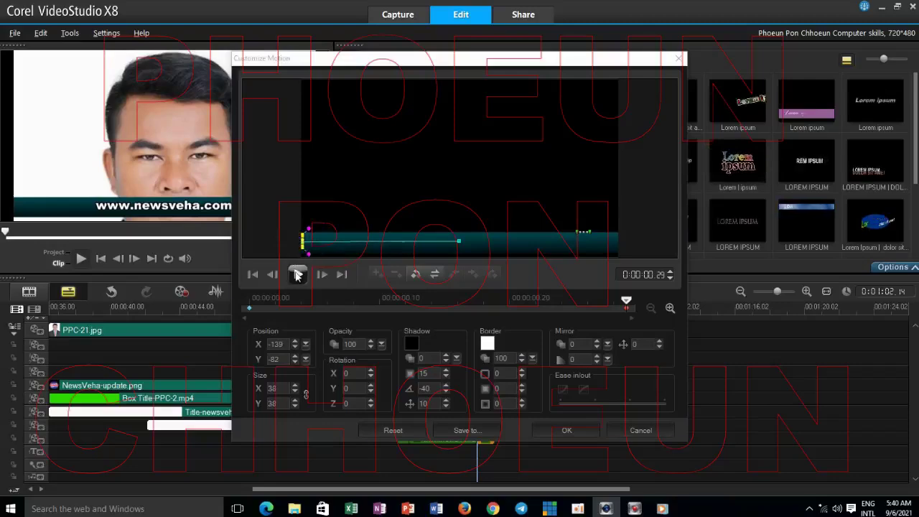
pyautogui.click(297, 275)
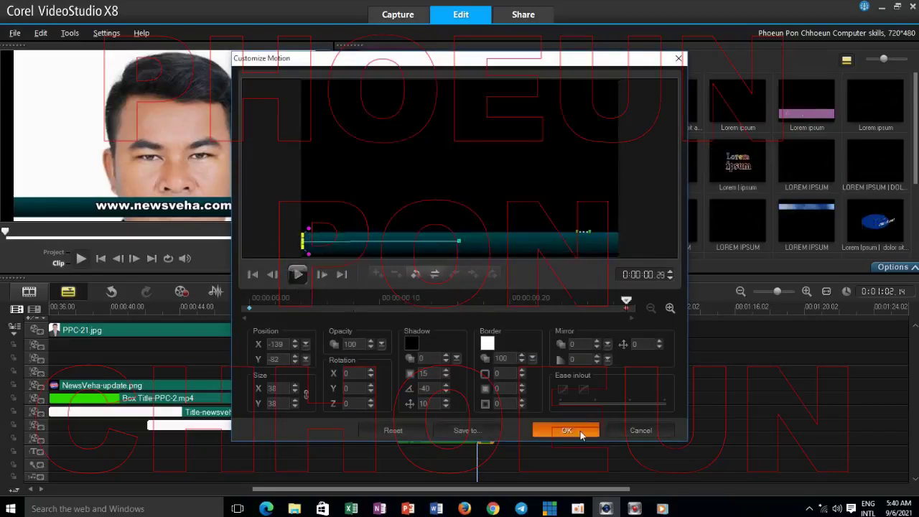
pyautogui.click(581, 432)
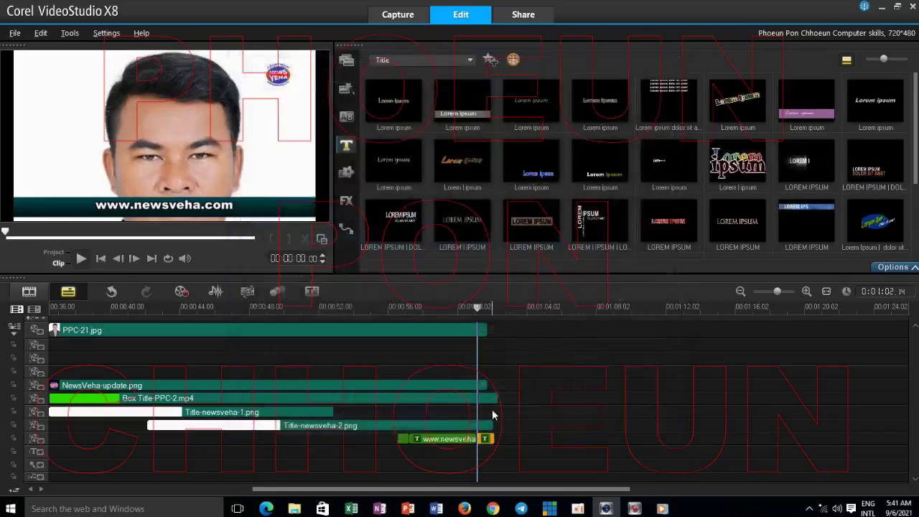
# Step: Split the Box Title-PPC-2.mp4 clip at 00:01:01.22
pyautogui.moveTo(478, 307); pyautogui.dragTo(486, 307)
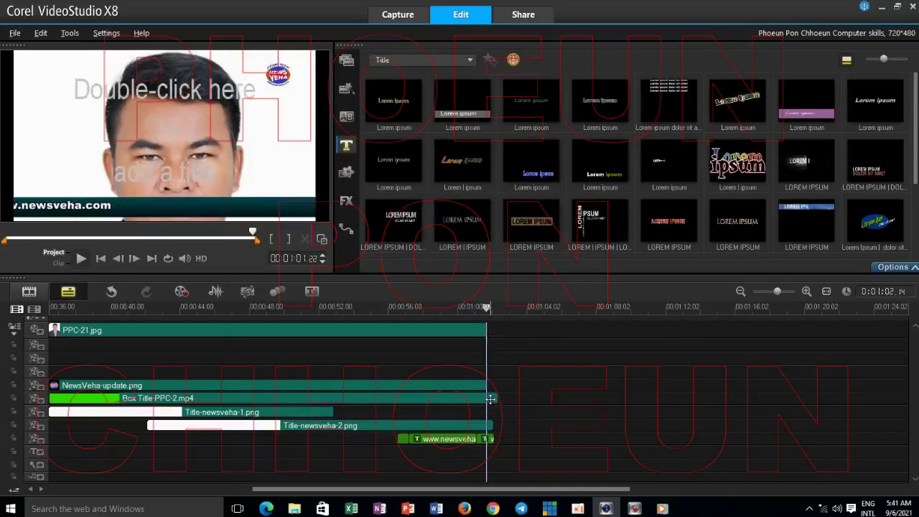
pyautogui.click(491, 398)
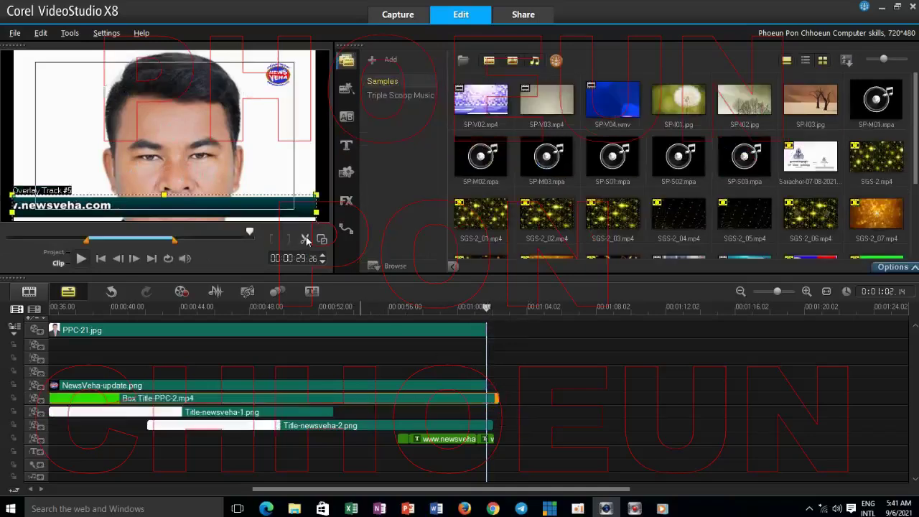
pyautogui.click(306, 240)
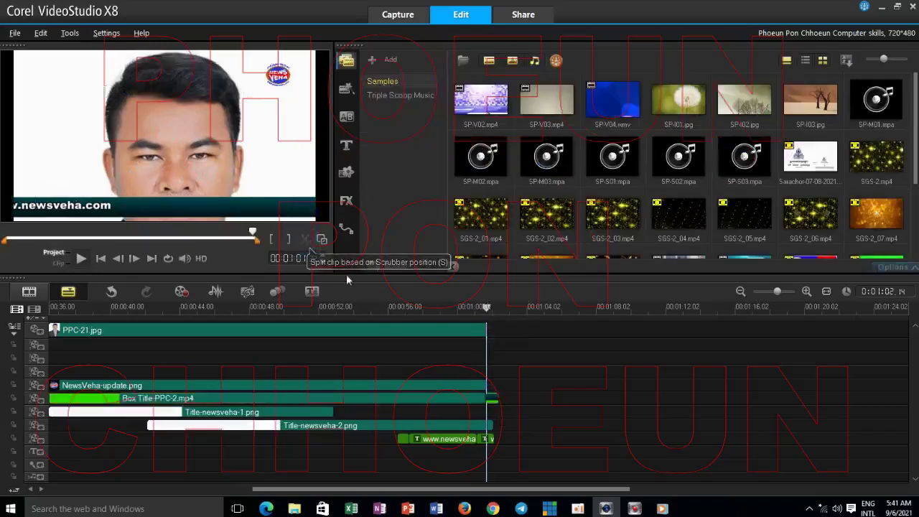
# Step: Customize the motion of the box clip's short last piece, setting its ending keyframe to position X -196, Y -89 and size X 95, Y 69
pyautogui.click(492, 398)
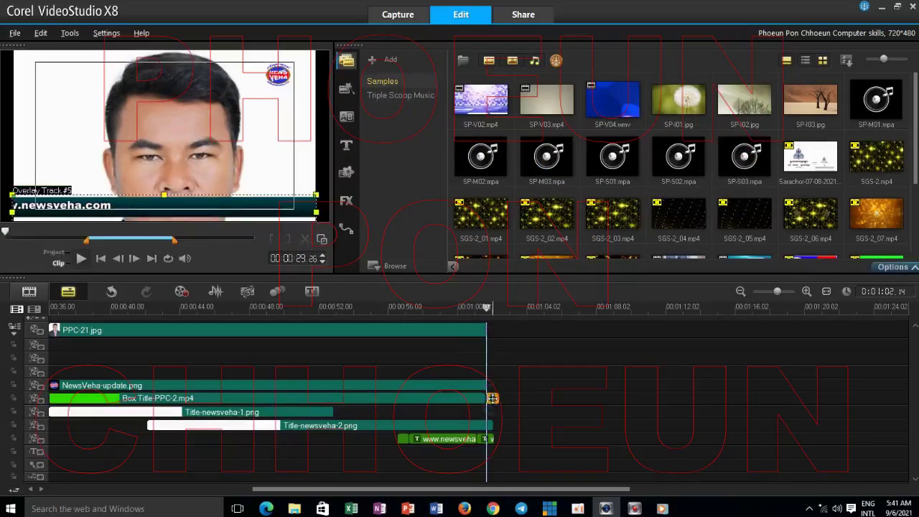
pyautogui.rightClick(492, 398)
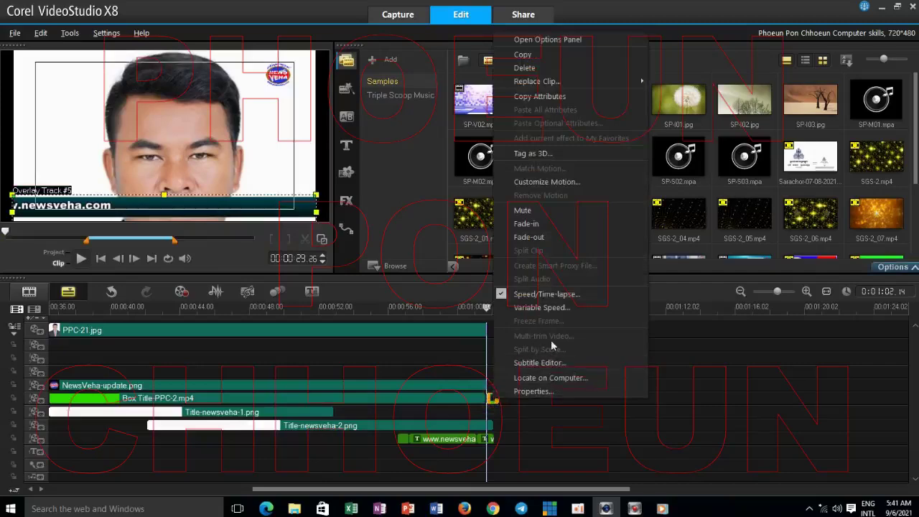
pyautogui.click(559, 183)
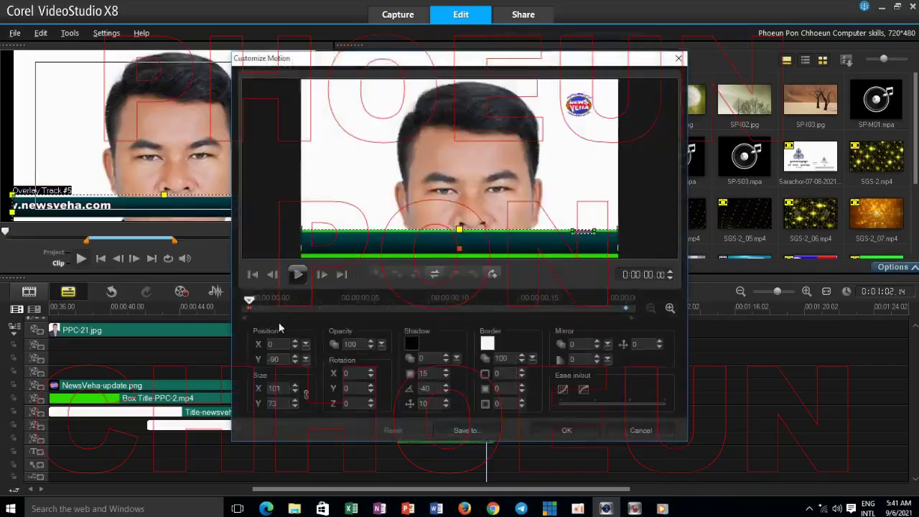
pyautogui.moveTo(249, 298); pyautogui.dragTo(457, 309)
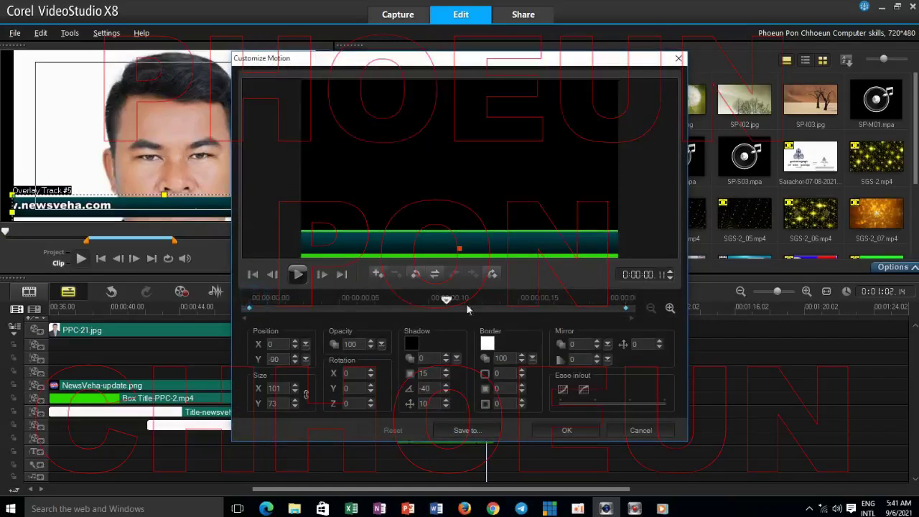
pyautogui.moveTo(619, 305)
pyautogui.mouseDown()
pyautogui.moveTo(642, 305)
pyautogui.moveTo(626, 309)
pyautogui.mouseUp()
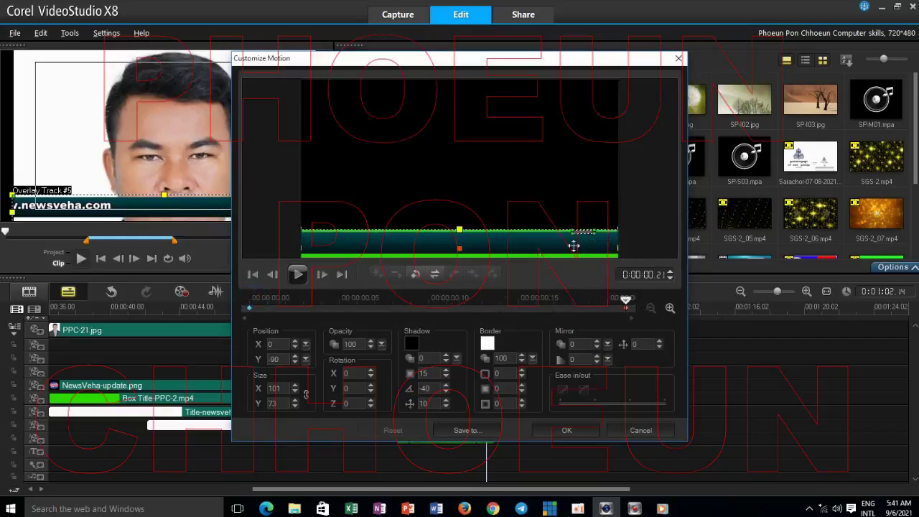
pyautogui.moveTo(603, 244); pyautogui.dragTo(336, 244)
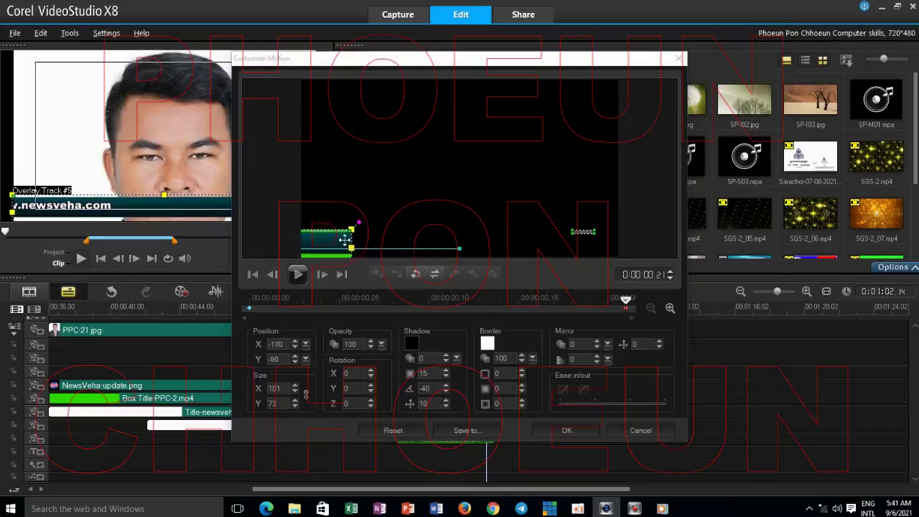
pyautogui.moveTo(343, 240); pyautogui.dragTo(305, 239)
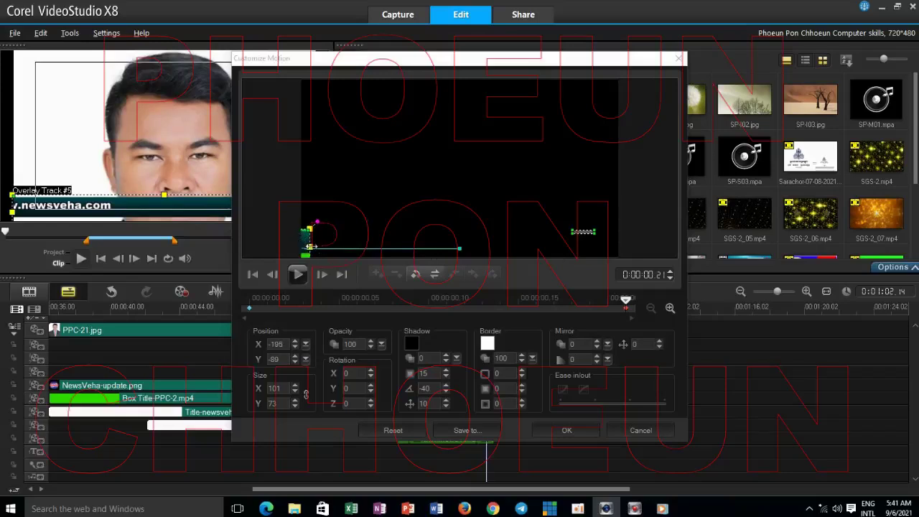
pyautogui.moveTo(310, 246); pyautogui.dragTo(289, 247)
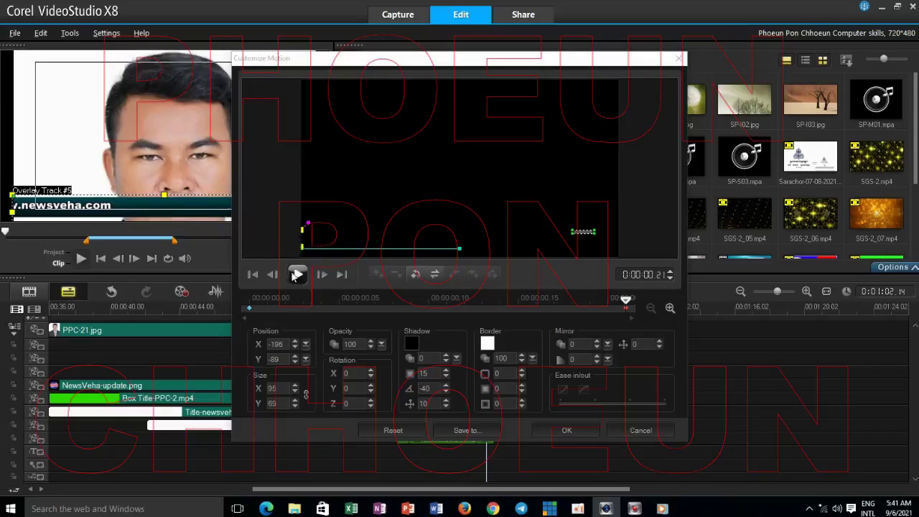
pyautogui.click(296, 276)
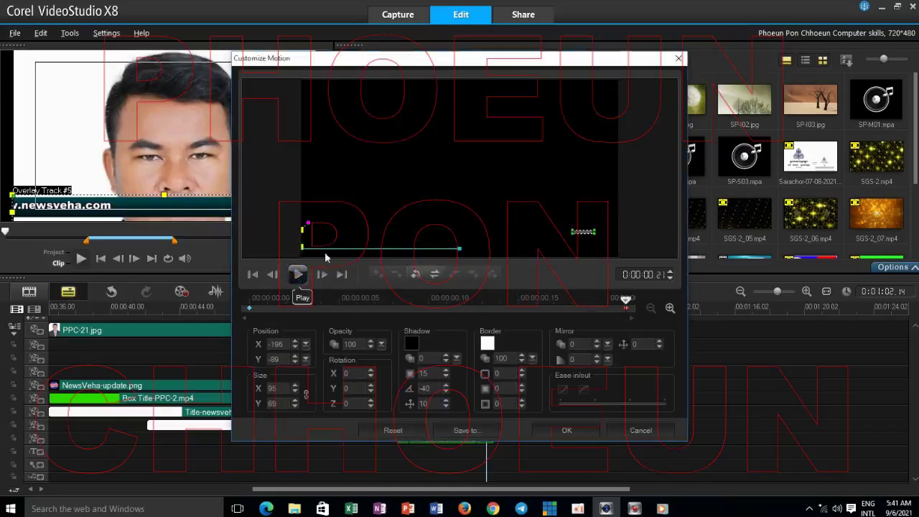
pyautogui.click(567, 430)
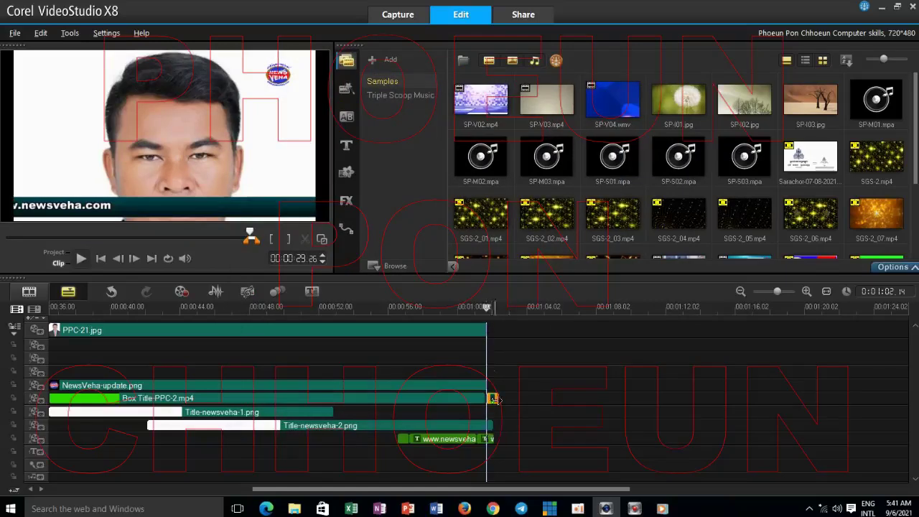
pyautogui.moveTo(485, 327); pyautogui.dragTo(443, 316)
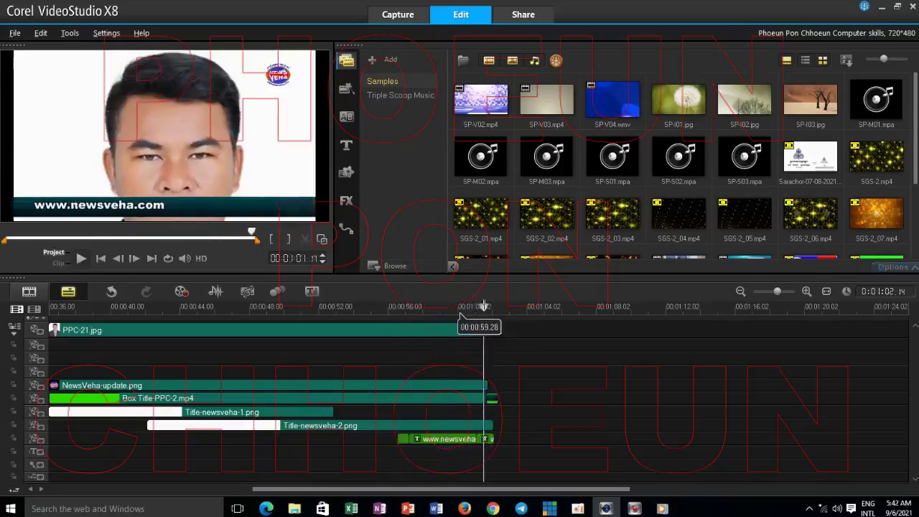
pyautogui.press('Left')
pyautogui.press('Left')
pyautogui.press('Left')
pyautogui.press('Left')
pyautogui.press('Left')
pyautogui.press('Left')
pyautogui.press('Left')
pyautogui.press('Left')
pyautogui.press('Left')
pyautogui.press('Left')
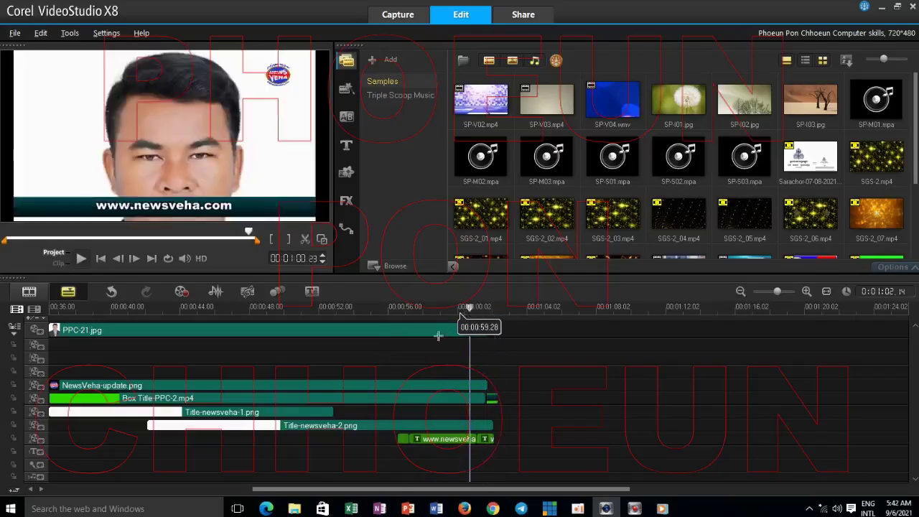
# Step: Extend the NewsVeha-update.png logo and the PPC-21.jpg photo to end at 00:01:06.20, and save the project
pyautogui.moveTo(487, 385); pyautogui.dragTo(575, 387)
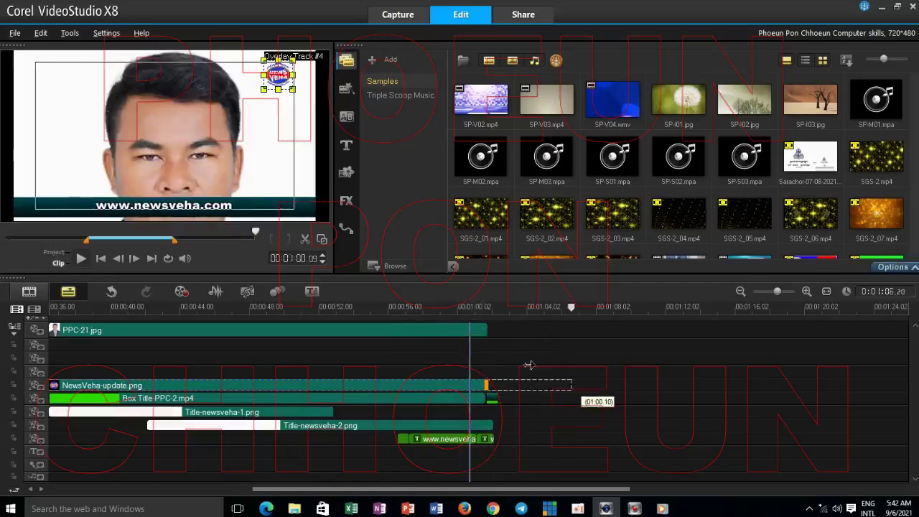
pyautogui.click(476, 329)
pyautogui.scroll(-5, 431, 338)
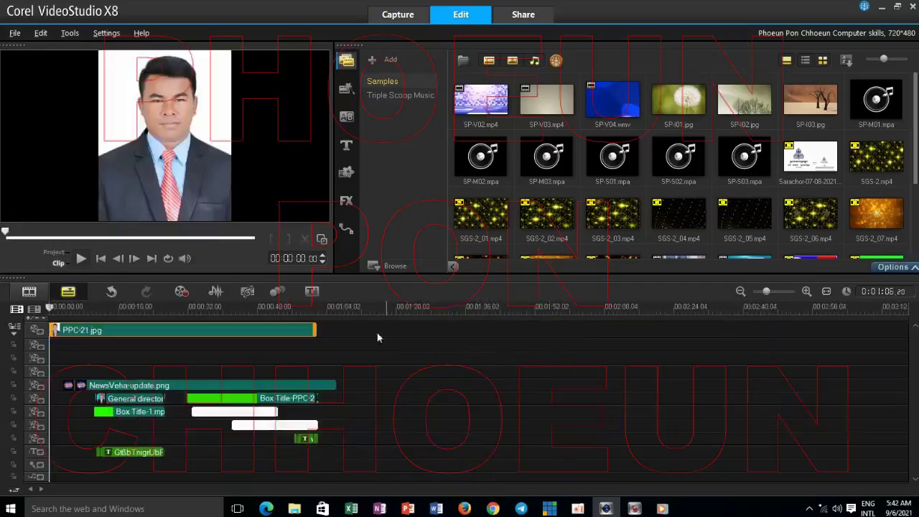
pyautogui.moveTo(316, 329); pyautogui.dragTo(185, 308)
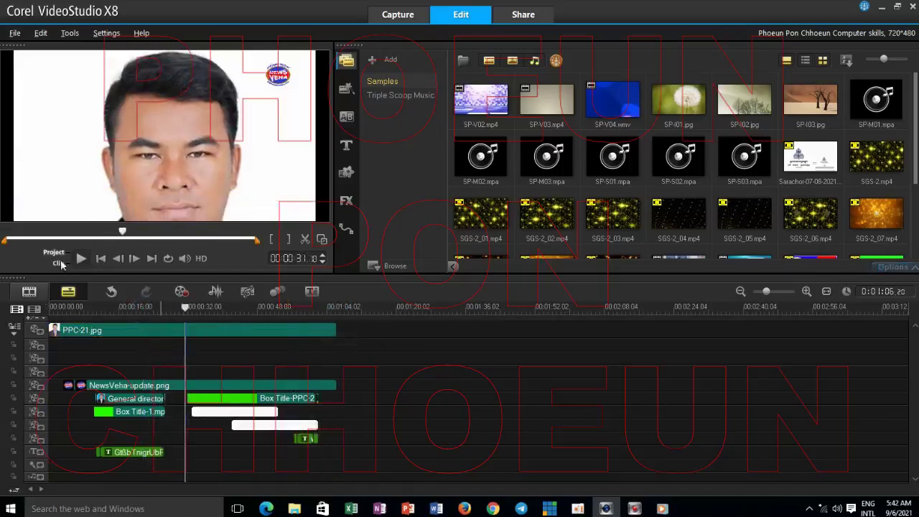
pyautogui.click(14, 33)
pyautogui.click(36, 90)
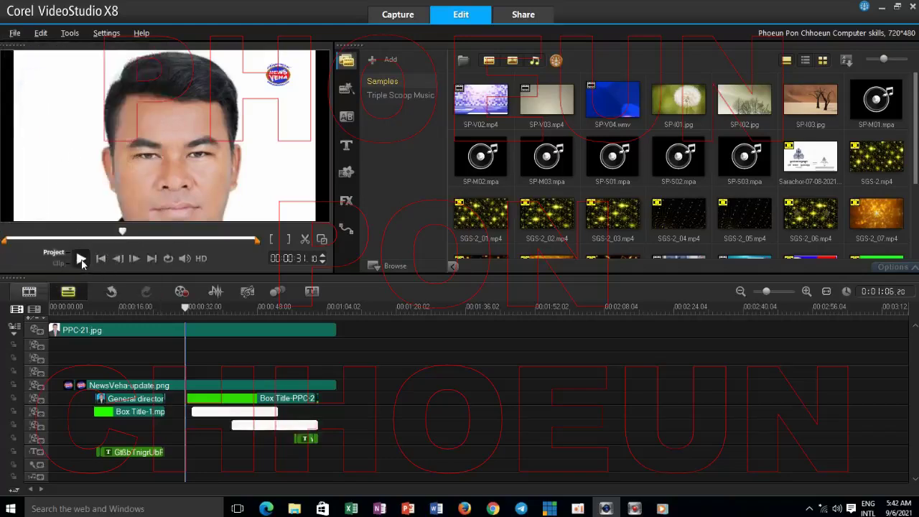
# Step: Play the project from about 00:00:31, and replay the ending from about 00:00:58 to check the titles' exit
pyautogui.click(81, 258)
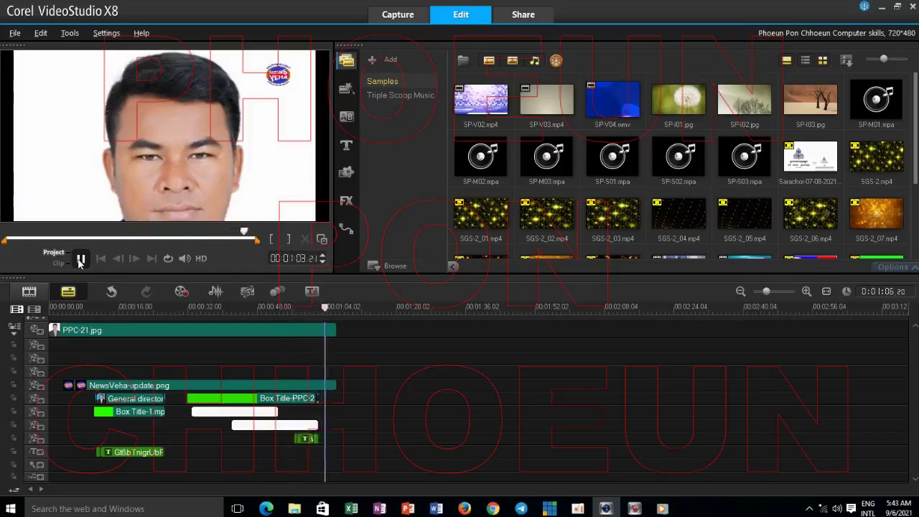
pyautogui.click(81, 259)
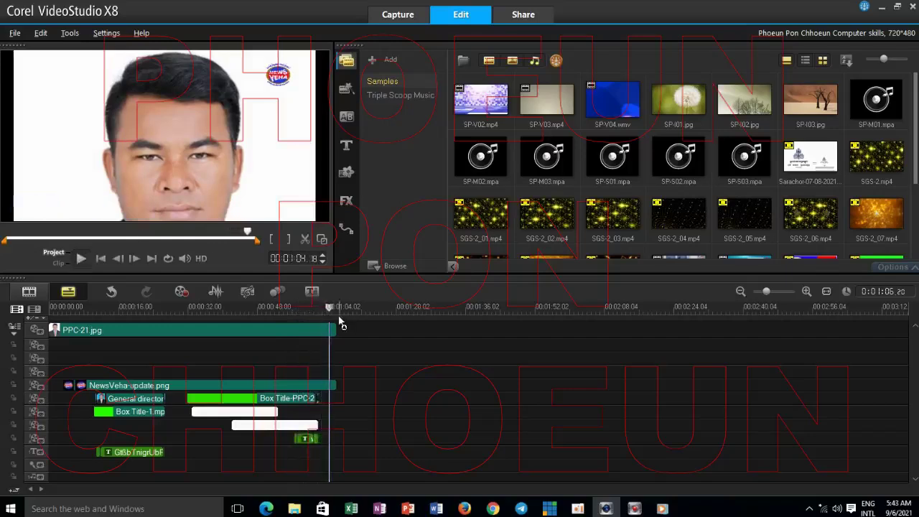
pyautogui.moveTo(329, 307); pyautogui.dragTo(301, 312)
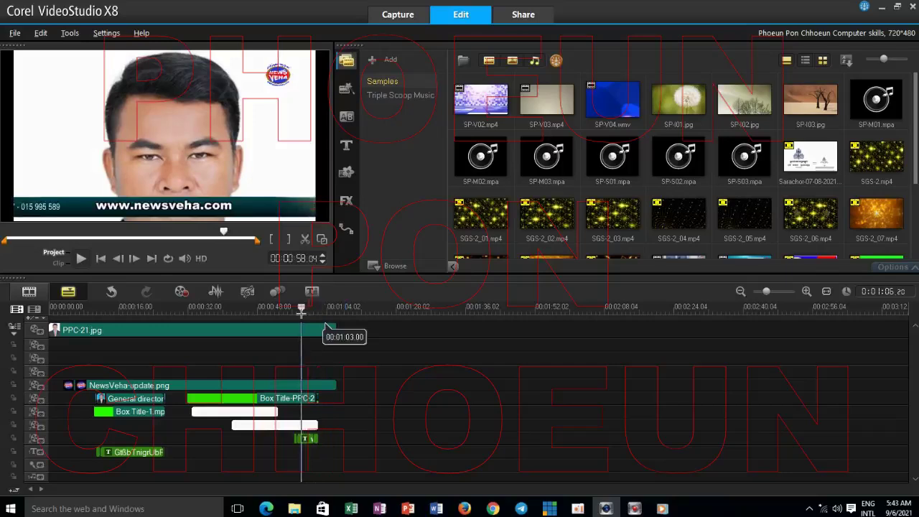
pyautogui.press('space')
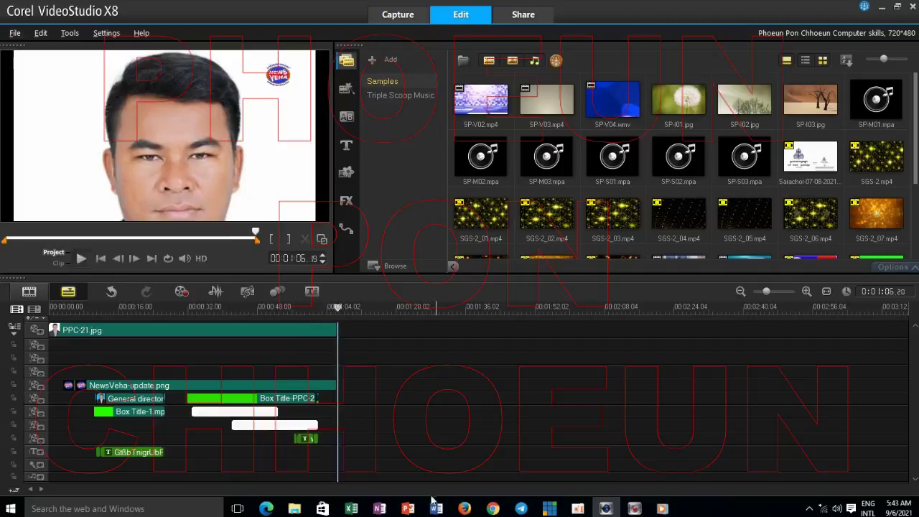
# Step: Switch to the media player, review the PPC-Lesson reference video from 01:13 to 01:26, and return to the VideoStudio project
pyautogui.click(662, 509)
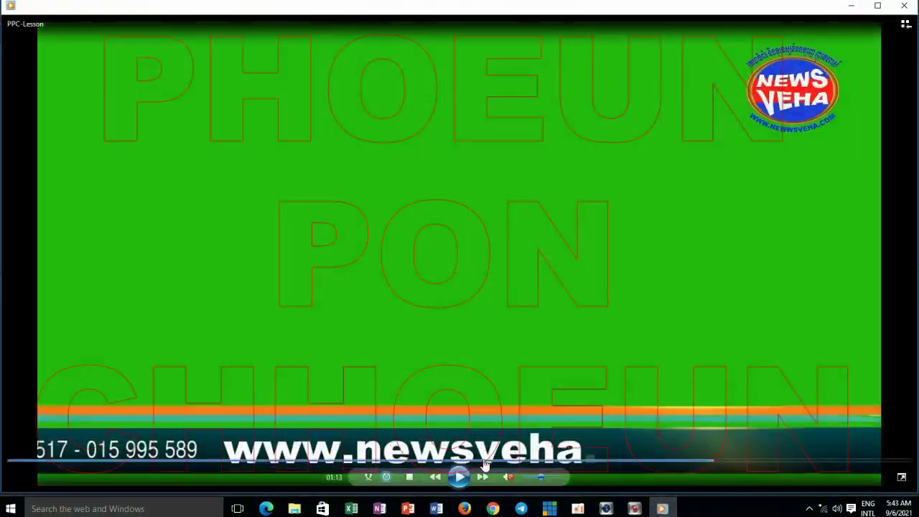
pyautogui.click(461, 478)
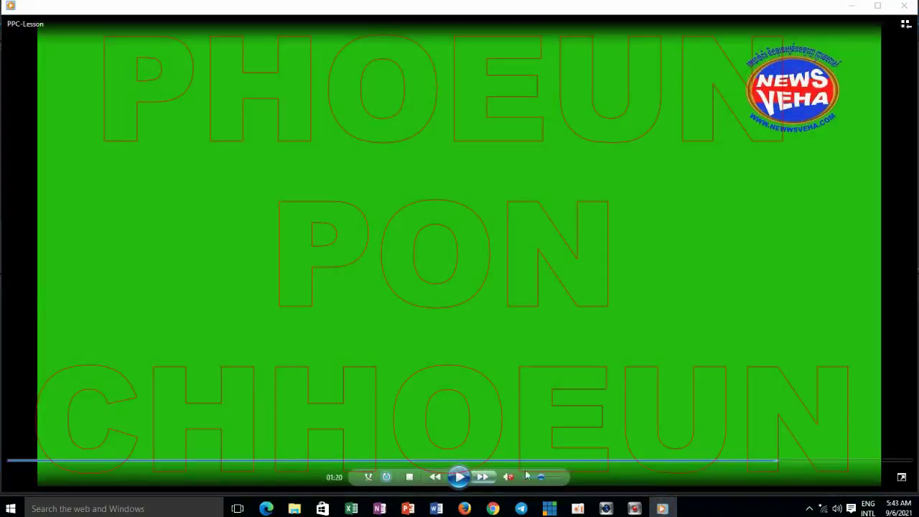
pyautogui.click(460, 477)
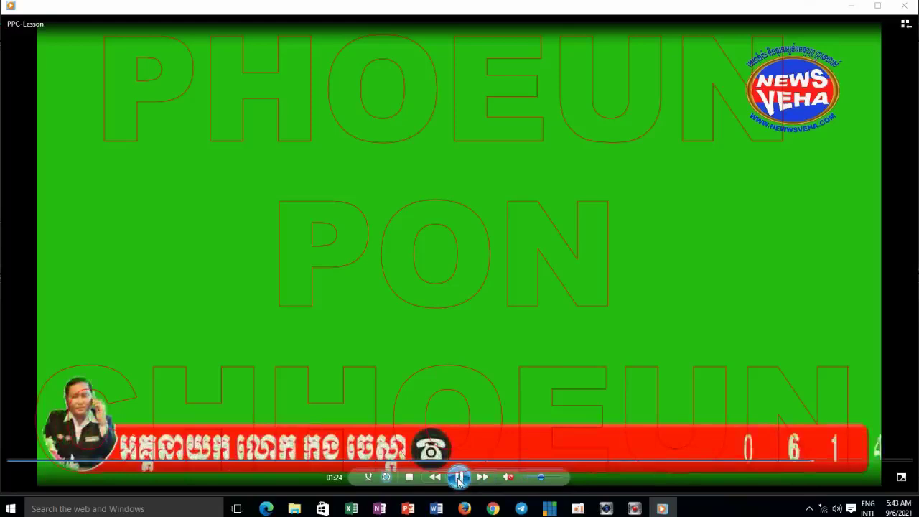
pyautogui.click(460, 478)
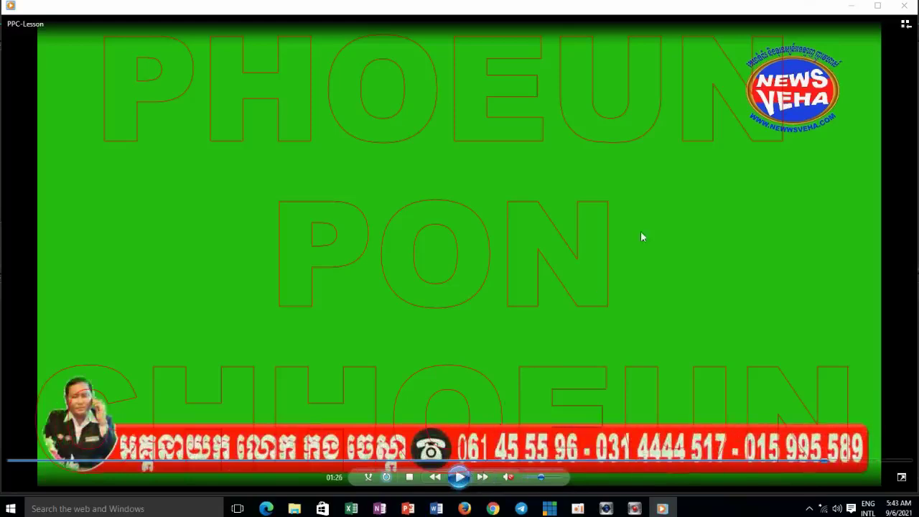
pyautogui.click(849, 8)
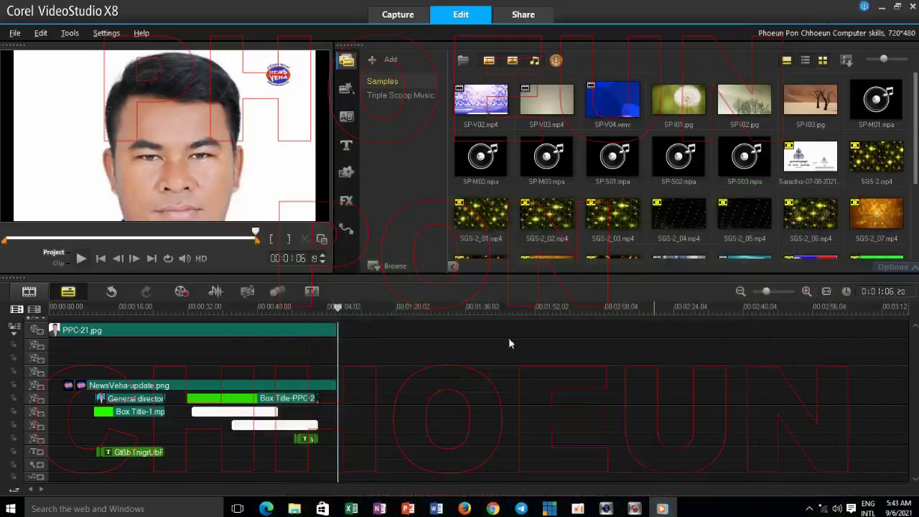
# Step: Extend the PPC-21.jpg photo and the NewsVeha-update.png logo so both end at about 00:01:31
pyautogui.click(330, 329)
pyautogui.moveTo(335, 330); pyautogui.dragTo(444, 332)
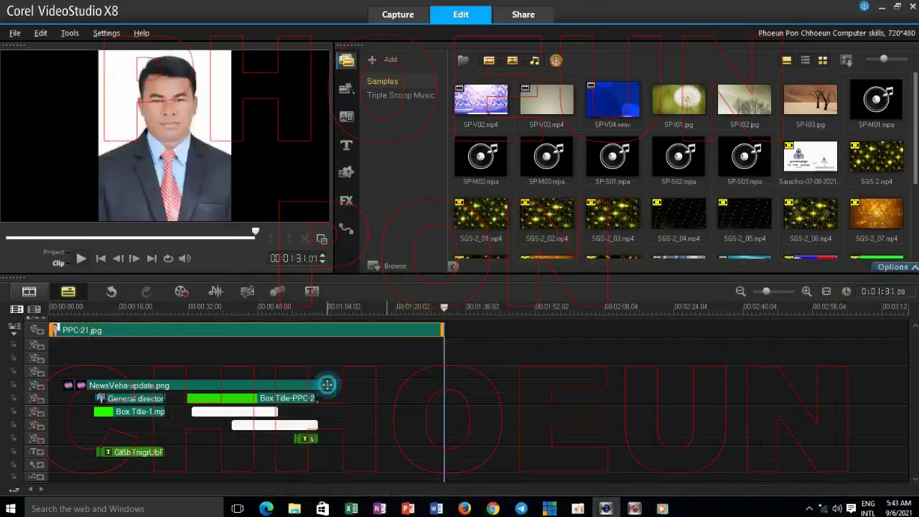
pyautogui.click(336, 386)
pyautogui.moveTo(336, 386); pyautogui.dragTo(443, 385)
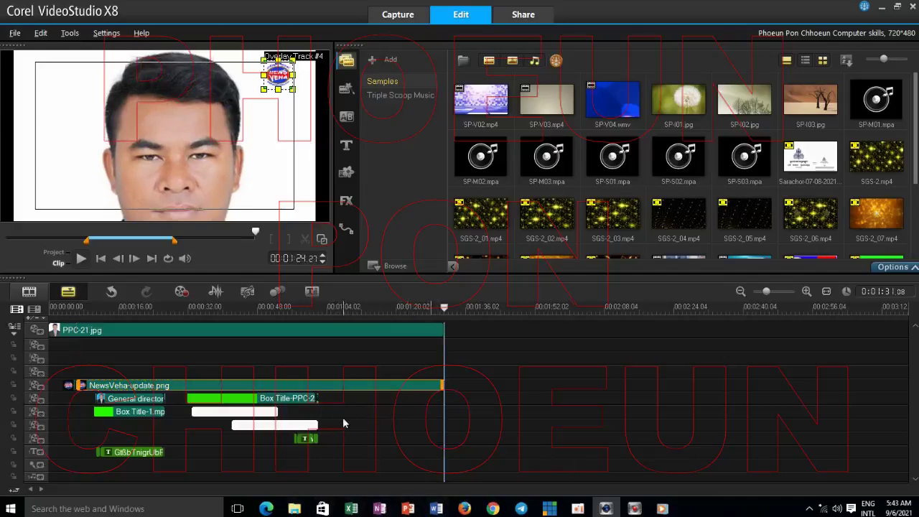
# Step: Add the Newveha-21-1 video from the PPC Teach folder to Overlay Track #5 at about 00:01:07 and preview it
pyautogui.click(295, 508)
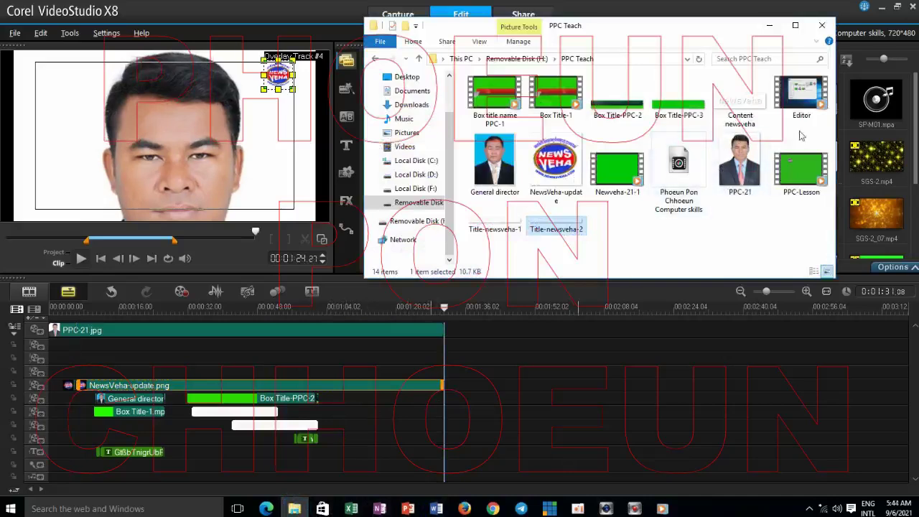
pyautogui.click(617, 169)
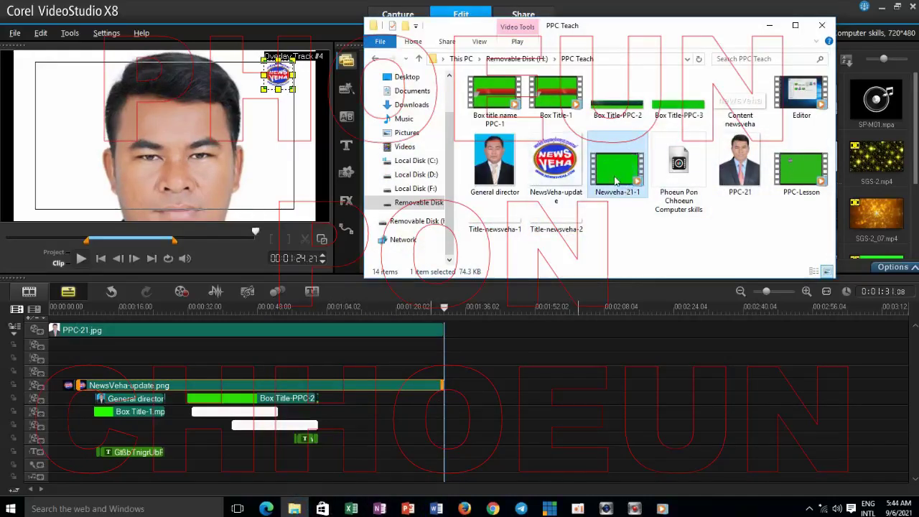
pyautogui.moveTo(617, 167); pyautogui.dragTo(351, 405)
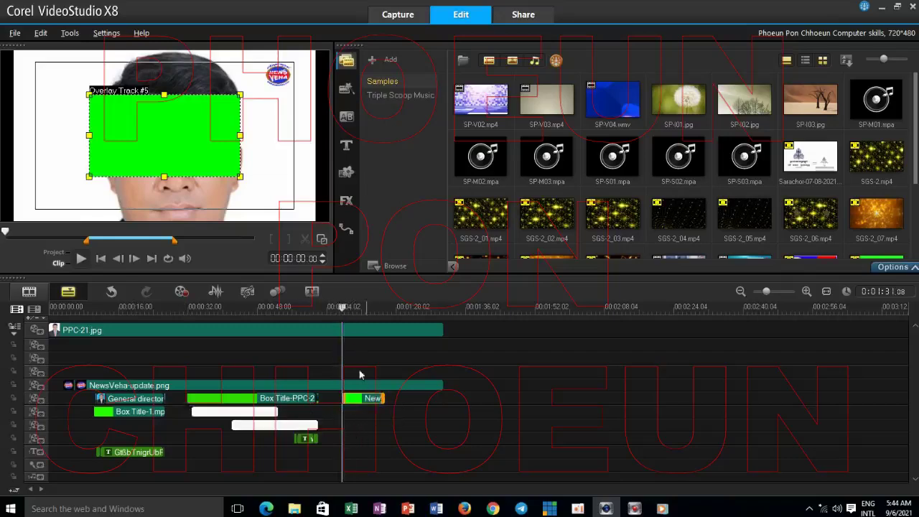
pyautogui.click(350, 309)
pyautogui.press('space')
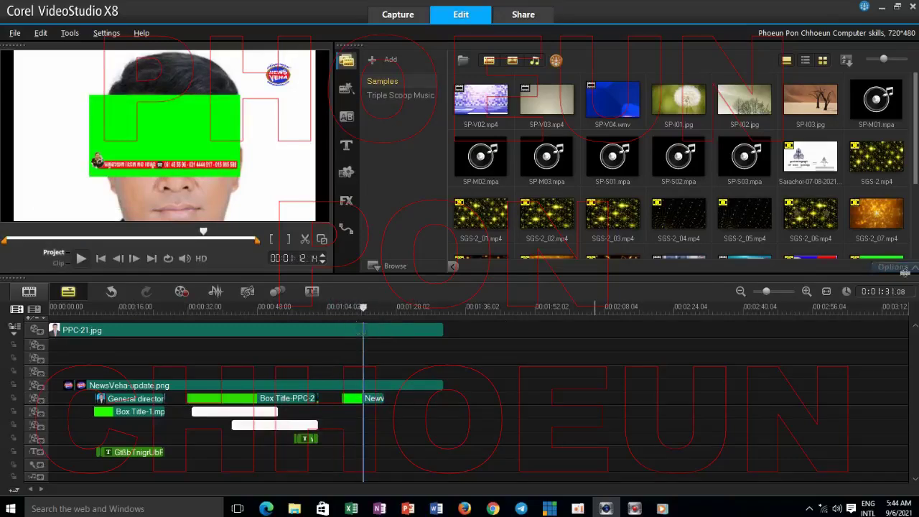
# Step: Key out the green background of the Newveha-21-1 overlay with a Chroma Key at similarity 70 and gamma 10
pyautogui.click(373, 399)
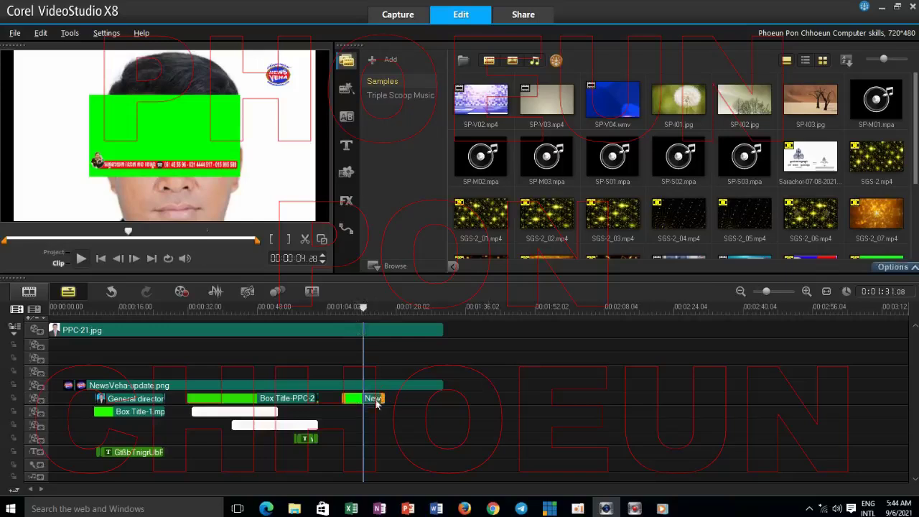
pyautogui.click(894, 267)
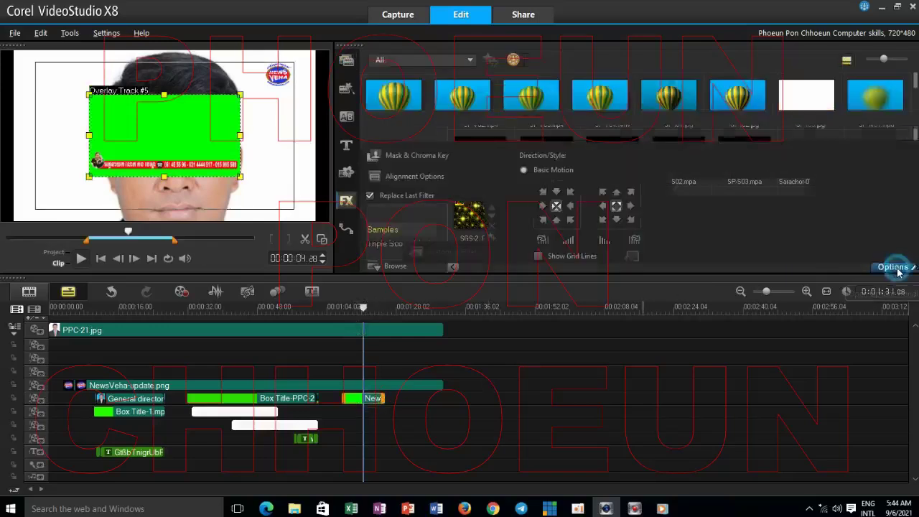
pyautogui.click(400, 156)
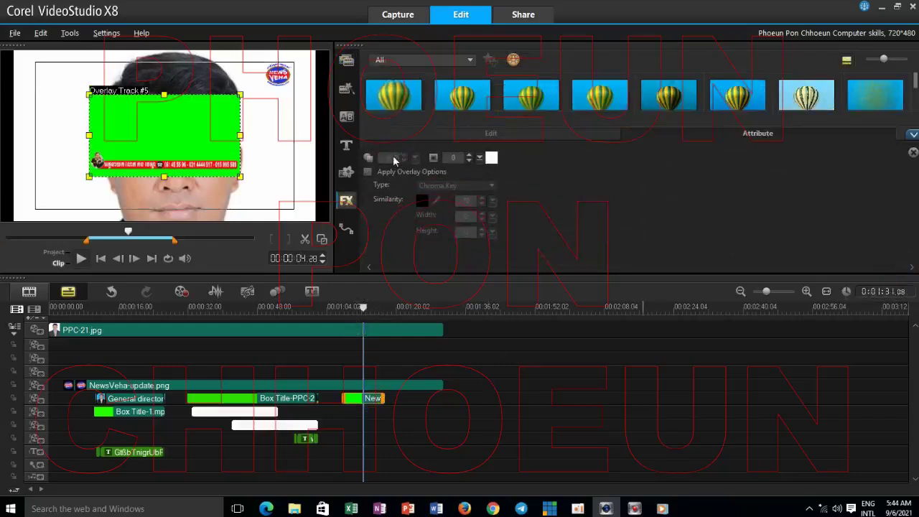
pyautogui.click(367, 172)
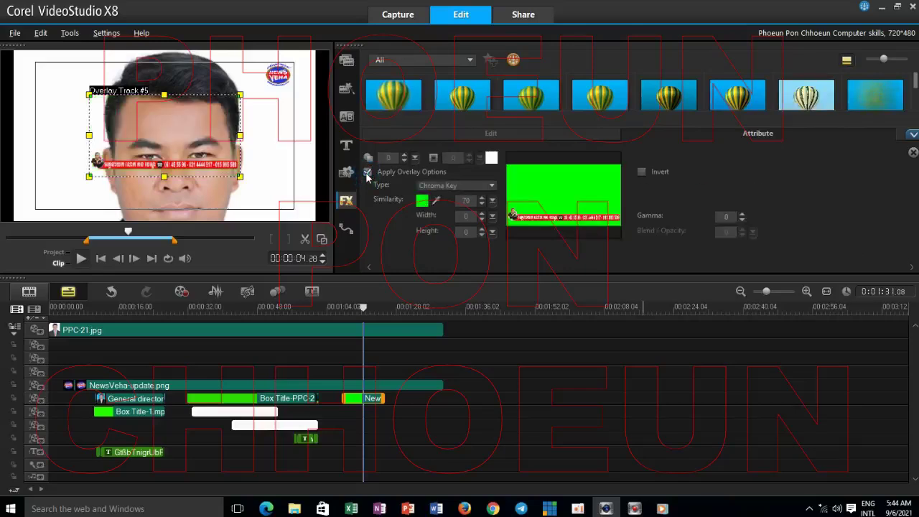
pyautogui.click(422, 201)
pyautogui.click(441, 230)
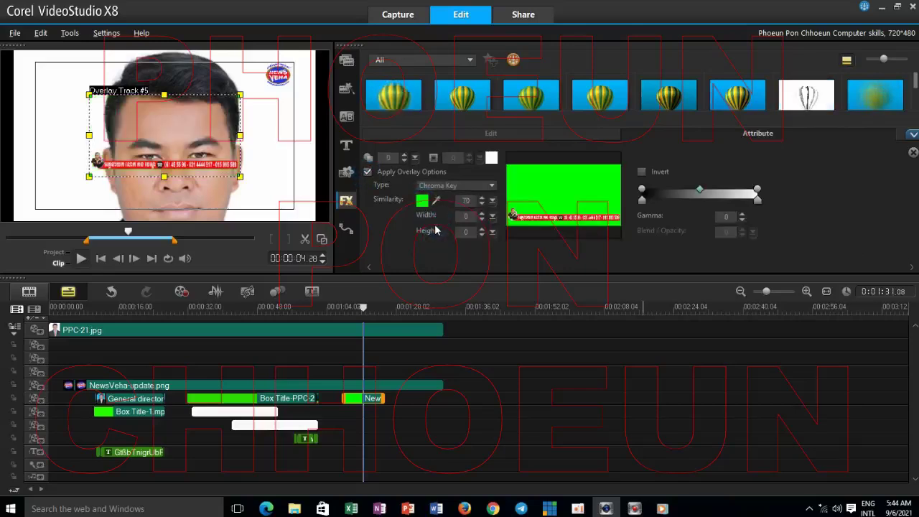
pyautogui.click(744, 216)
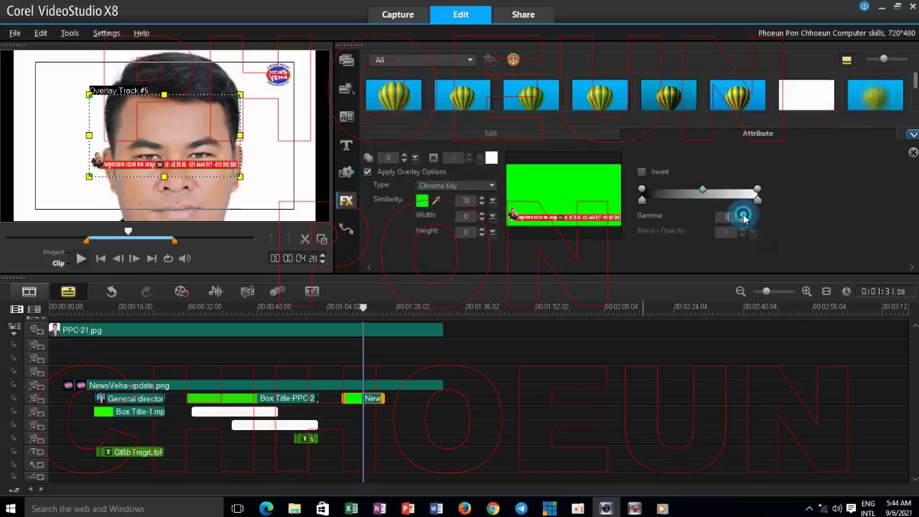
pyautogui.click(744, 214)
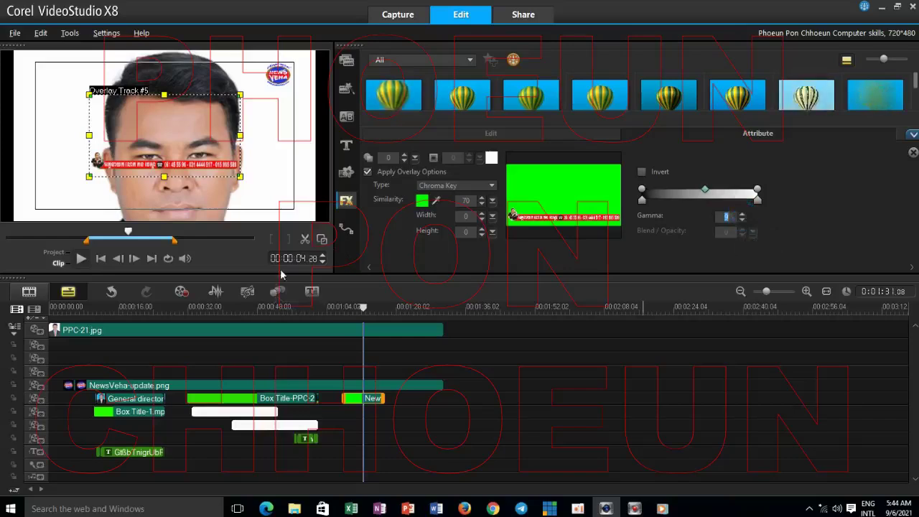
pyautogui.click(743, 215)
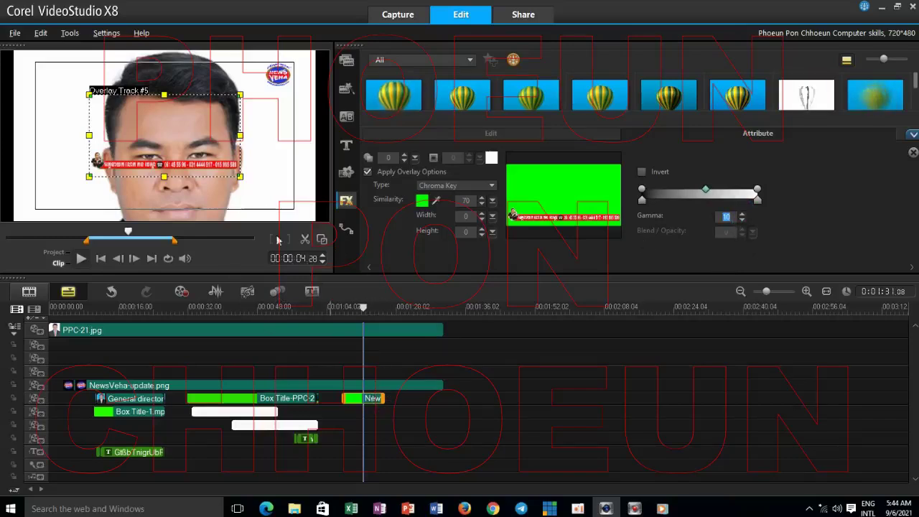
# Step: Enlarge the Newveha-21-1 overlay to nearly the frame's width, with its red contact strip along the lower edge, and play it back
pyautogui.moveTo(242, 179); pyautogui.dragTo(303, 219)
pyautogui.moveTo(89, 94); pyautogui.dragTo(15, 62)
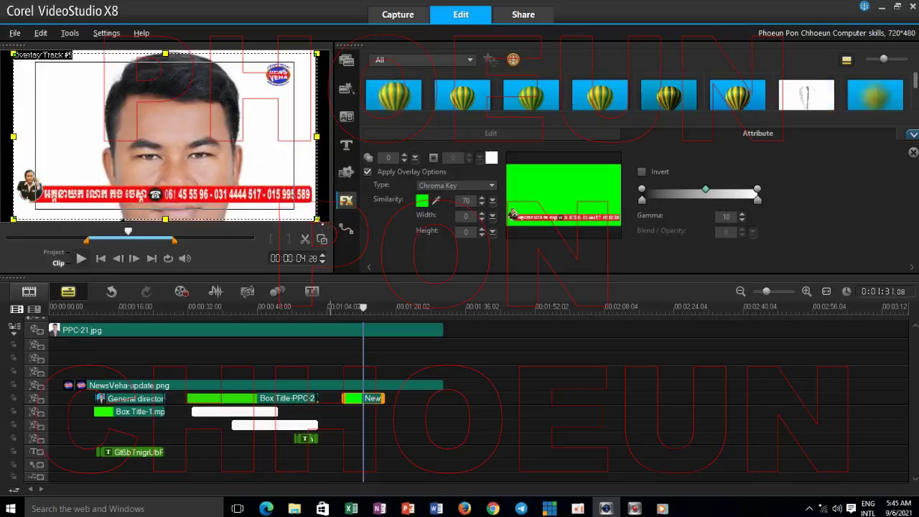
pyautogui.moveTo(318, 220); pyautogui.dragTo(297, 209)
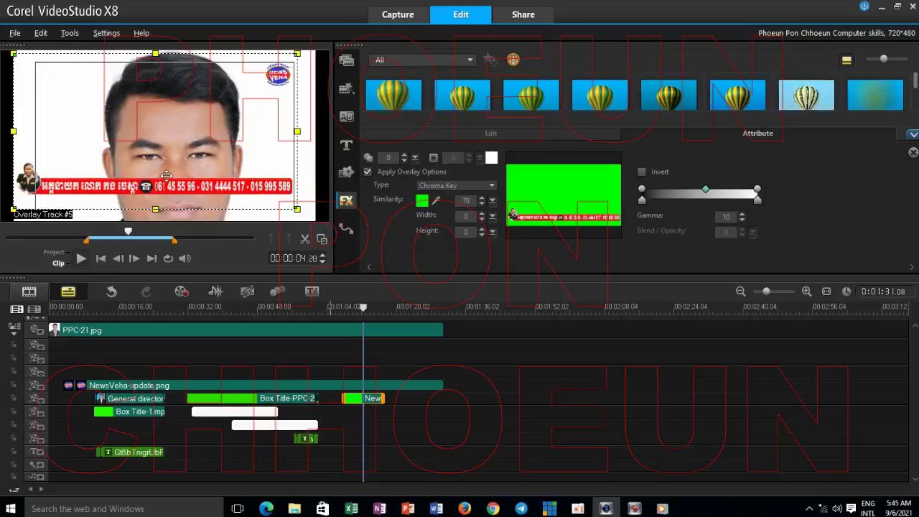
pyautogui.moveTo(174, 148); pyautogui.dragTo(185, 162)
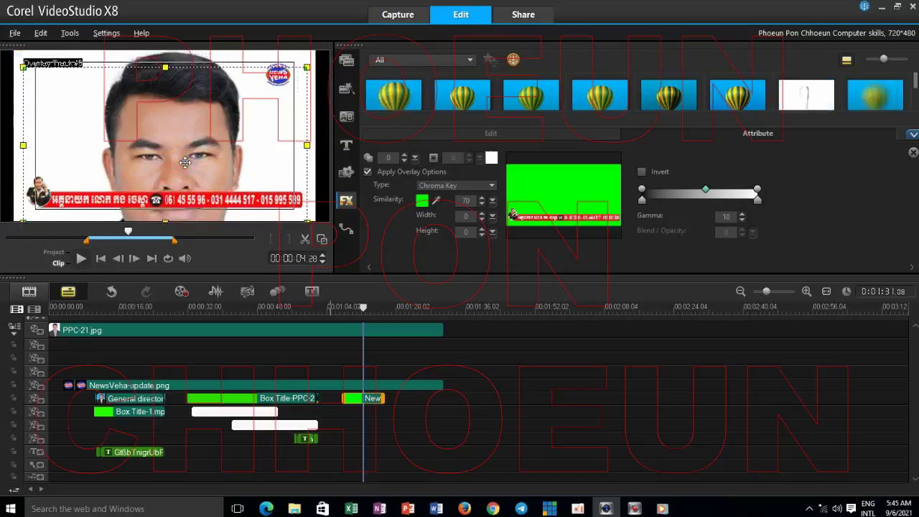
pyautogui.moveTo(187, 162); pyautogui.dragTo(186, 163)
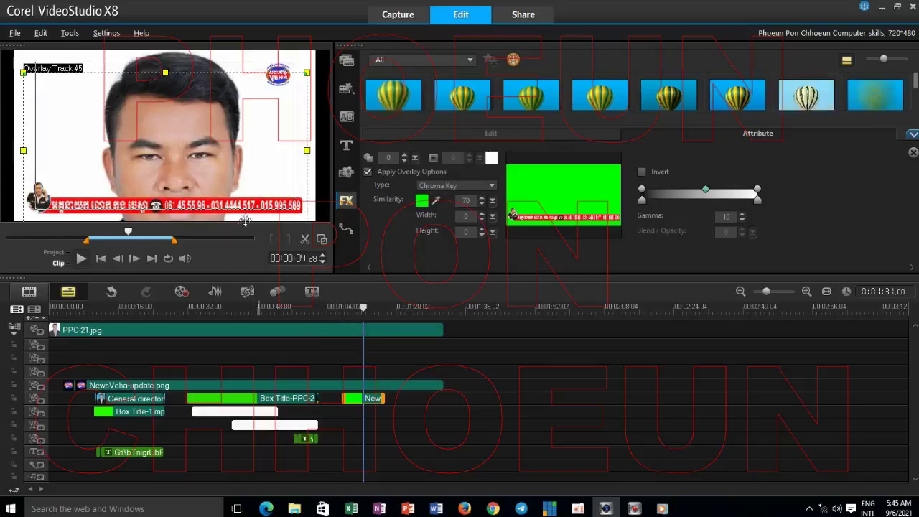
pyautogui.click(340, 306)
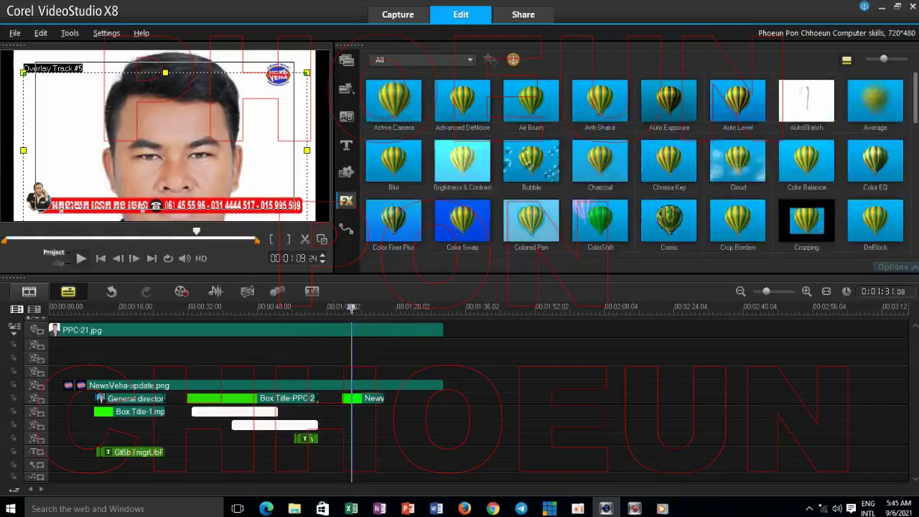
pyautogui.press('space')
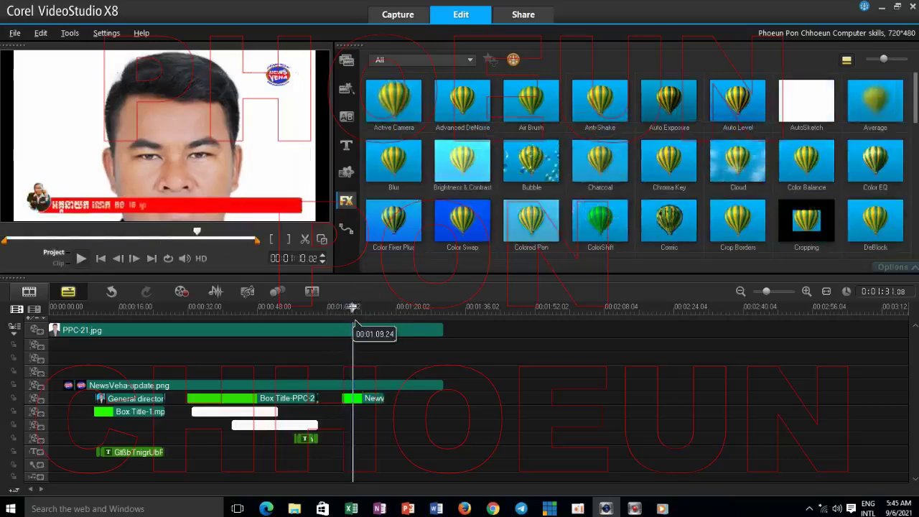
# Step: Play back the Newveha-21-1 contact banner from about 00:01:06 until it leaves the frame, then review its opening again
pyautogui.press('space')
pyautogui.press('space')
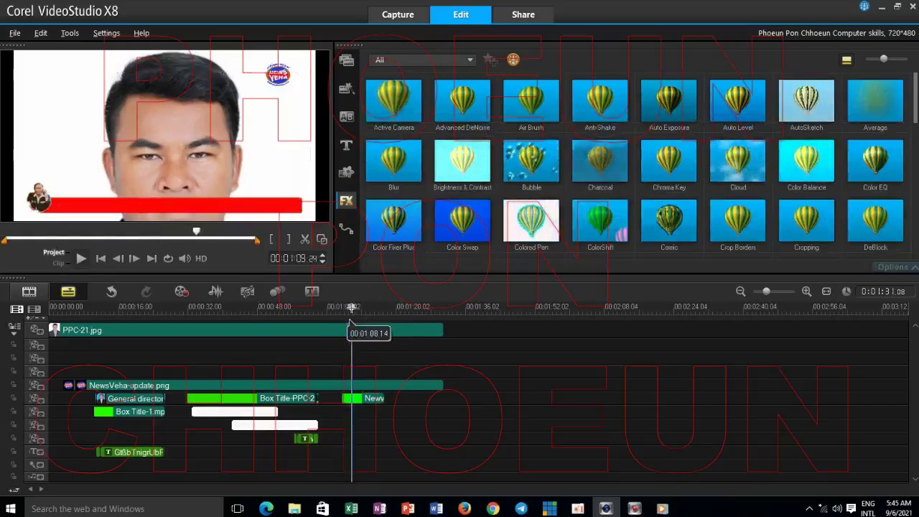
pyautogui.press('space')
pyautogui.press('space')
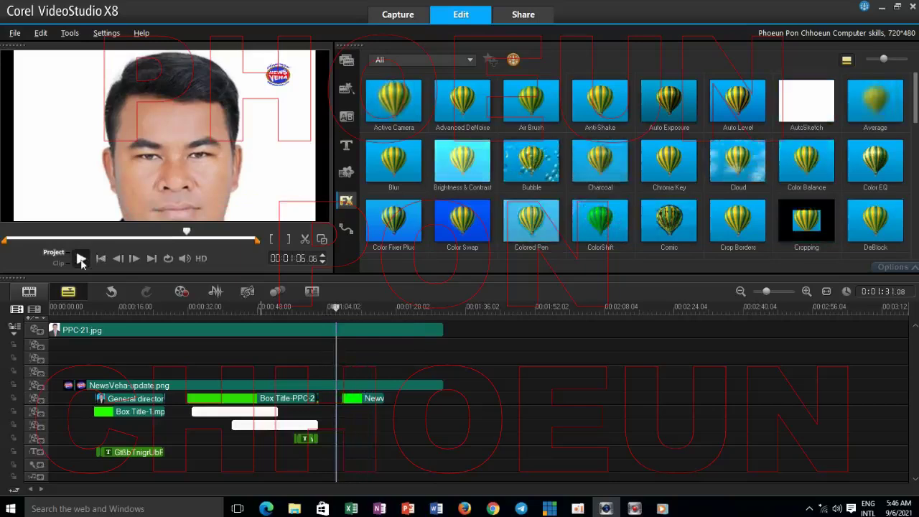
pyautogui.click(81, 259)
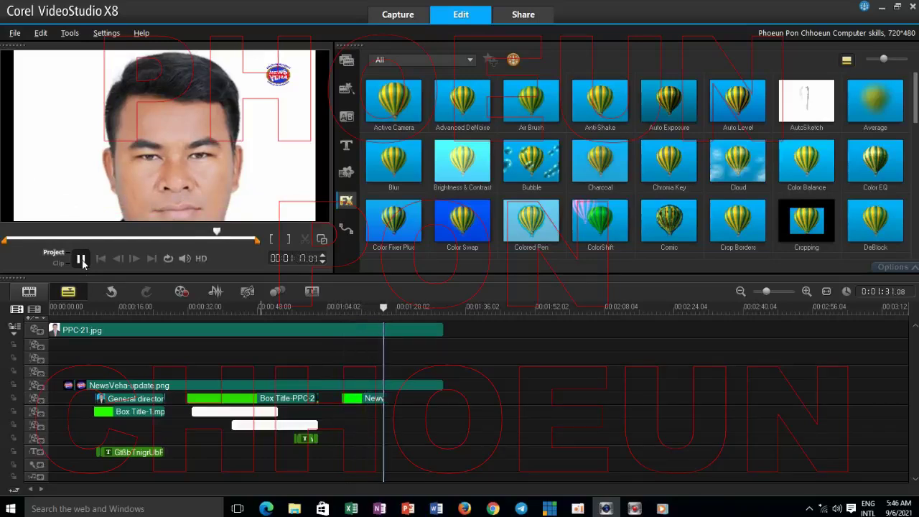
pyautogui.click(81, 258)
pyautogui.moveTo(399, 308); pyautogui.dragTo(340, 307)
pyautogui.click(79, 259)
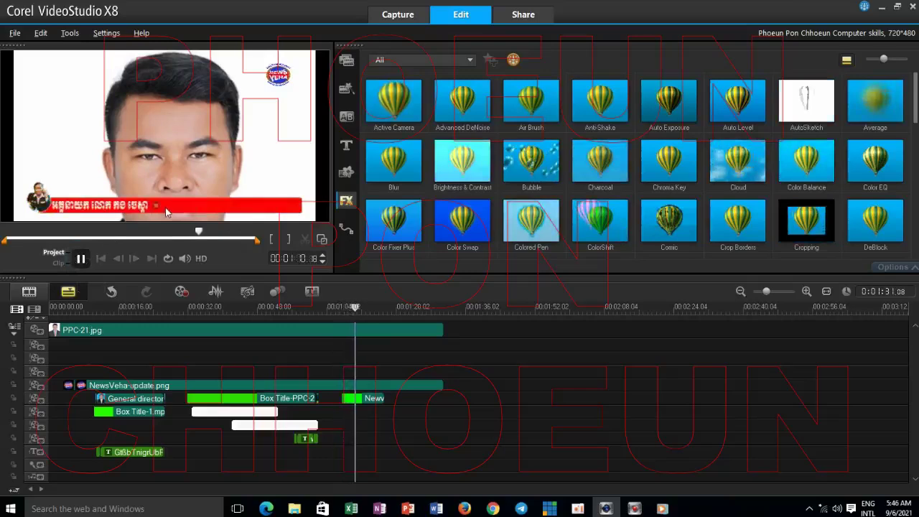
pyautogui.click(81, 260)
# Step: Speed up the Newveha-21-1 overlay to 150% with Speed/Time-lapse and play it back from about 00:01:07
pyautogui.click(365, 399)
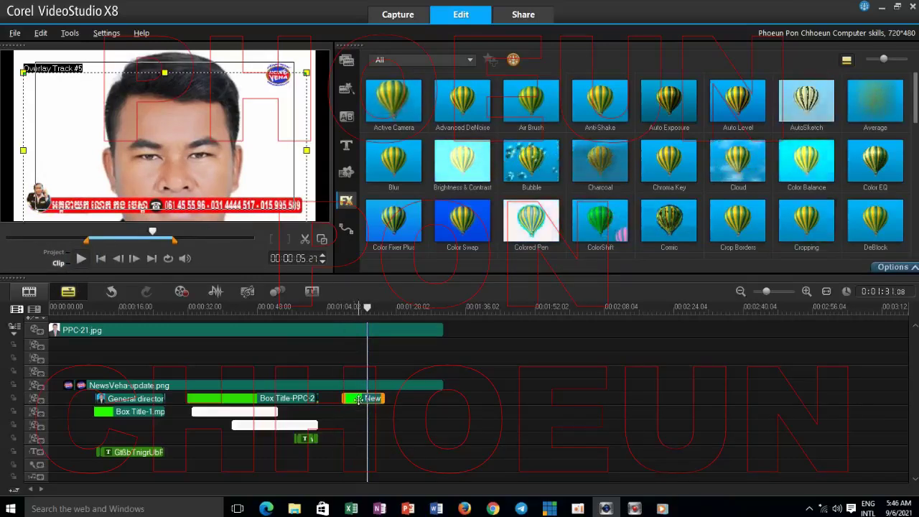
pyautogui.rightClick(359, 399)
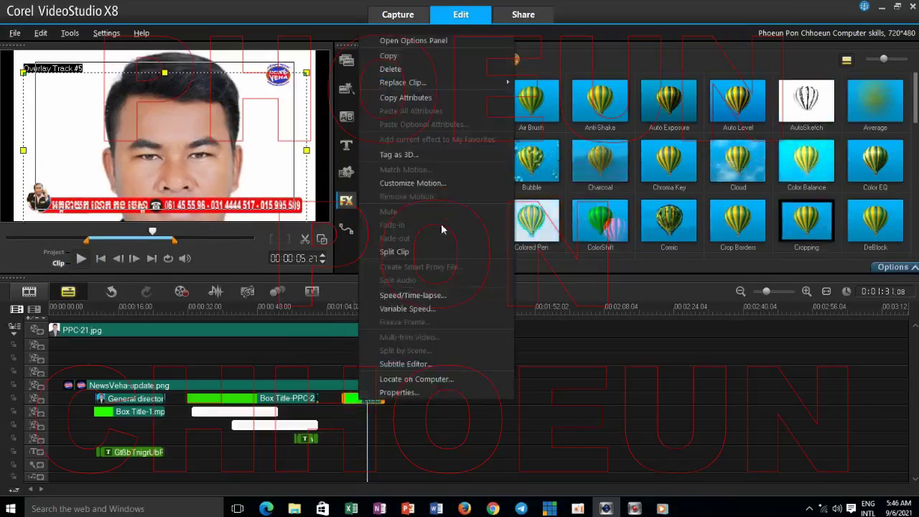
pyautogui.click(431, 300)
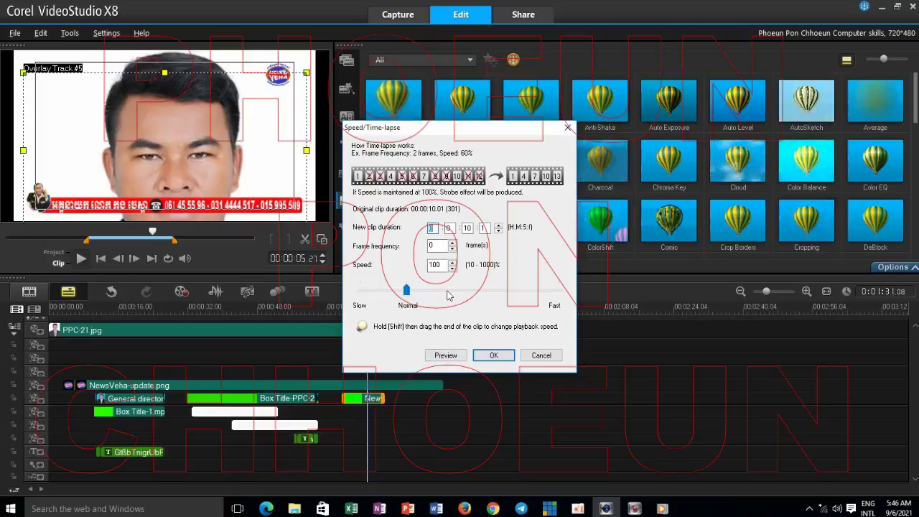
pyautogui.moveTo(407, 291); pyautogui.dragTo(414, 291)
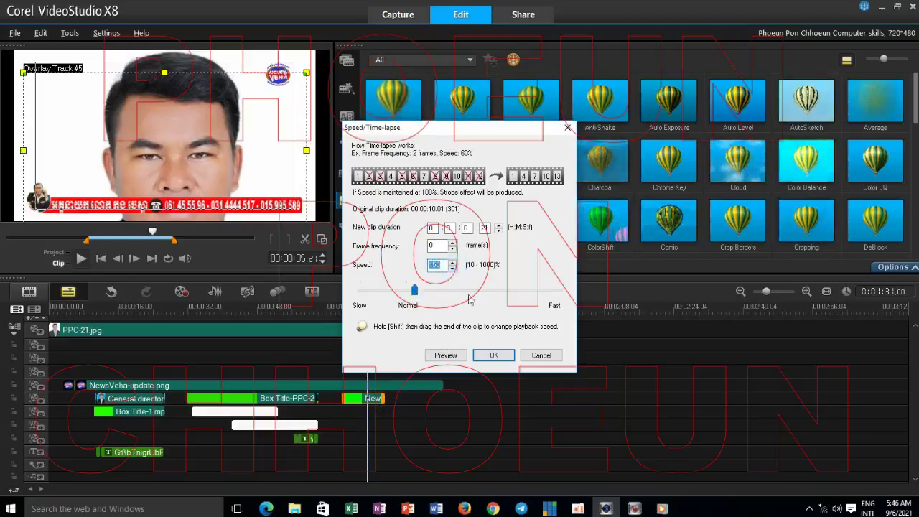
pyautogui.click(492, 354)
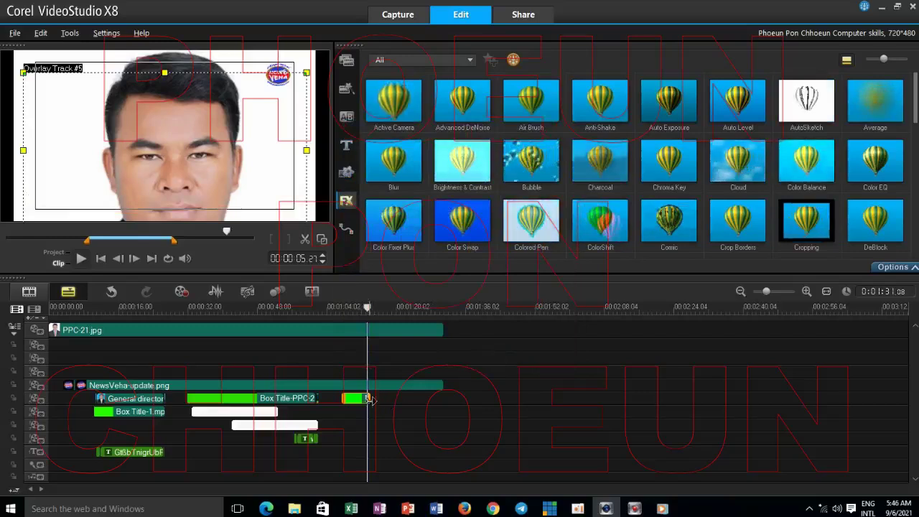
pyautogui.click(367, 309)
pyautogui.moveTo(359, 310); pyautogui.dragTo(344, 311)
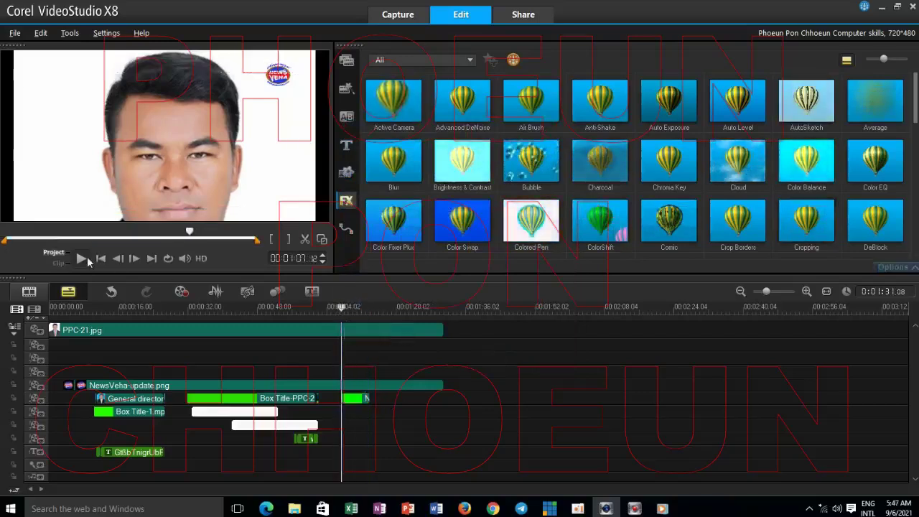
pyautogui.click(81, 260)
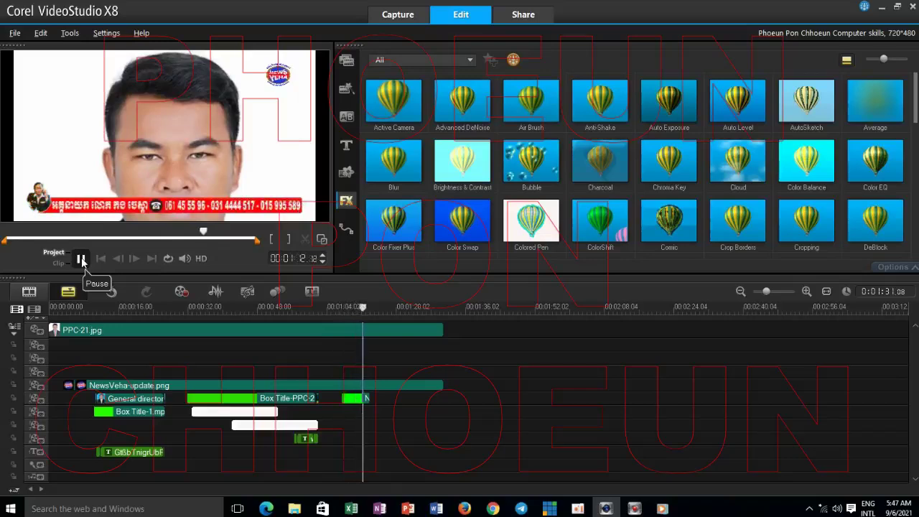
# Step: Return the Newveha-21-1 overlay to normal playback speed with Speed/Time-lapse
pyautogui.click(356, 399)
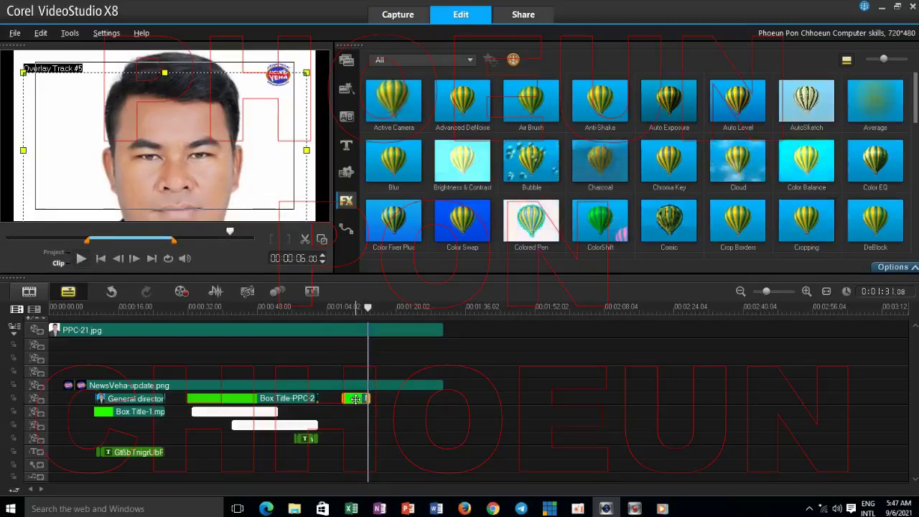
pyautogui.rightClick(356, 399)
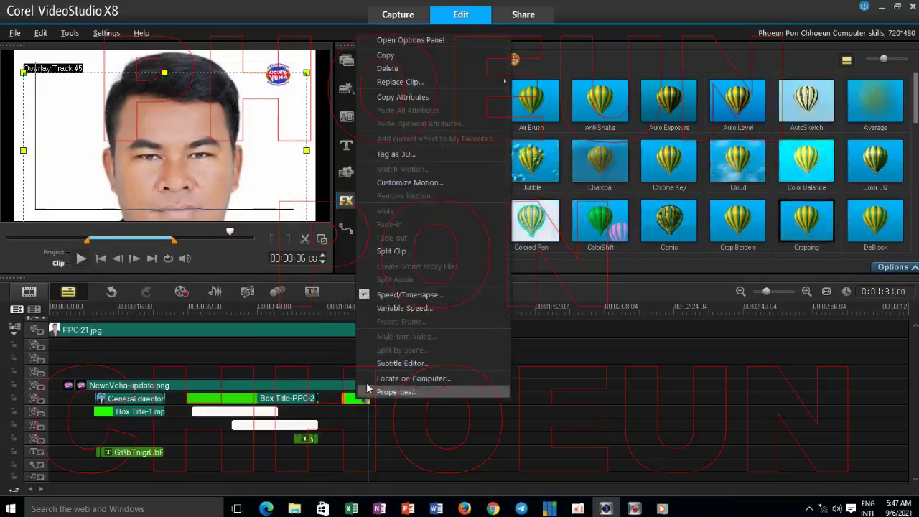
pyautogui.click(402, 295)
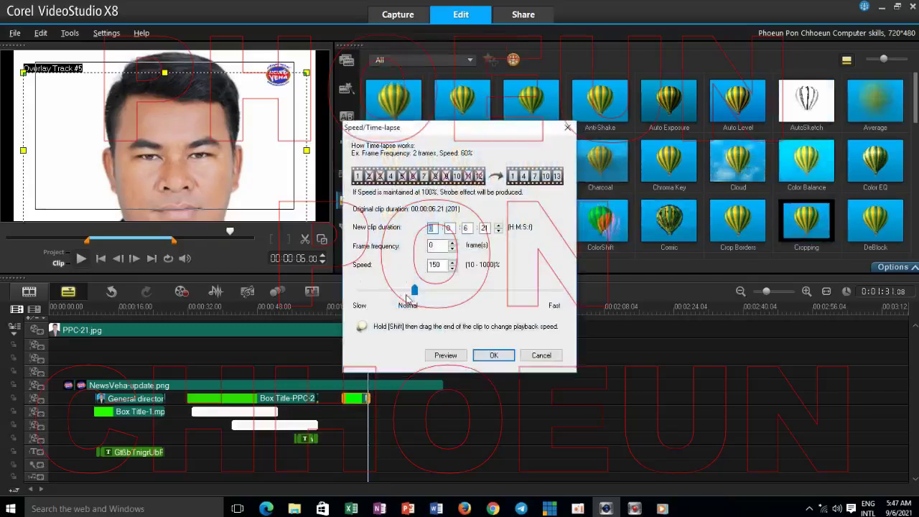
pyautogui.moveTo(415, 291); pyautogui.dragTo(407, 293)
pyautogui.click(452, 262)
pyautogui.click(494, 356)
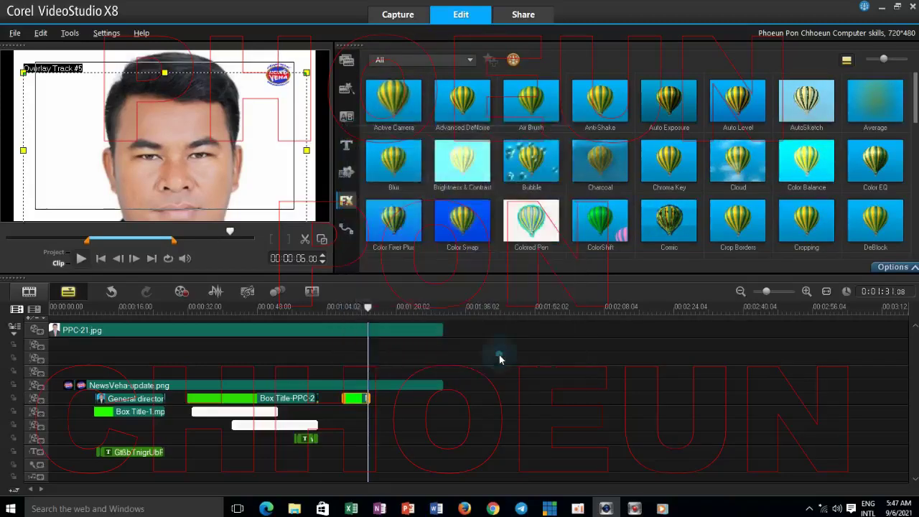
# Step: Save the project with the playhead at the start and play the whole timeline through past the contact banner
pyautogui.moveTo(382, 325); pyautogui.dragTo(126, 324)
pyautogui.press('Home')
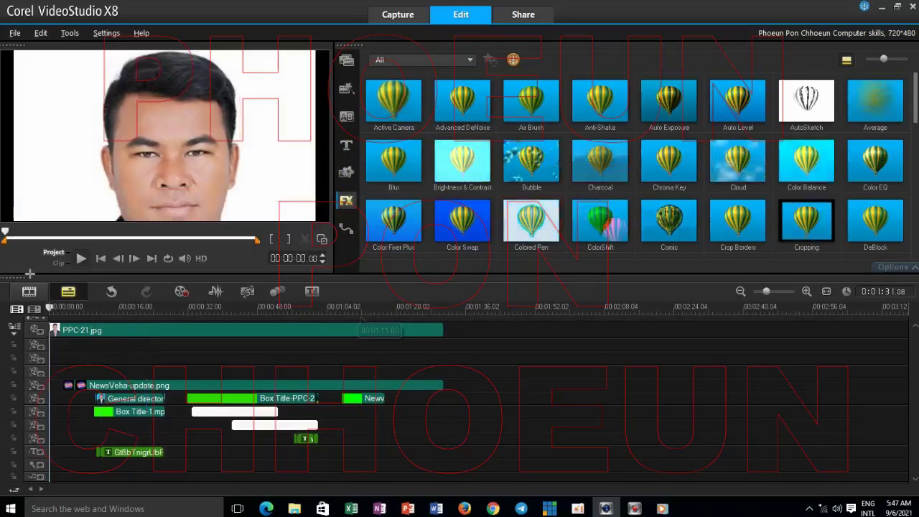
pyautogui.click(15, 33)
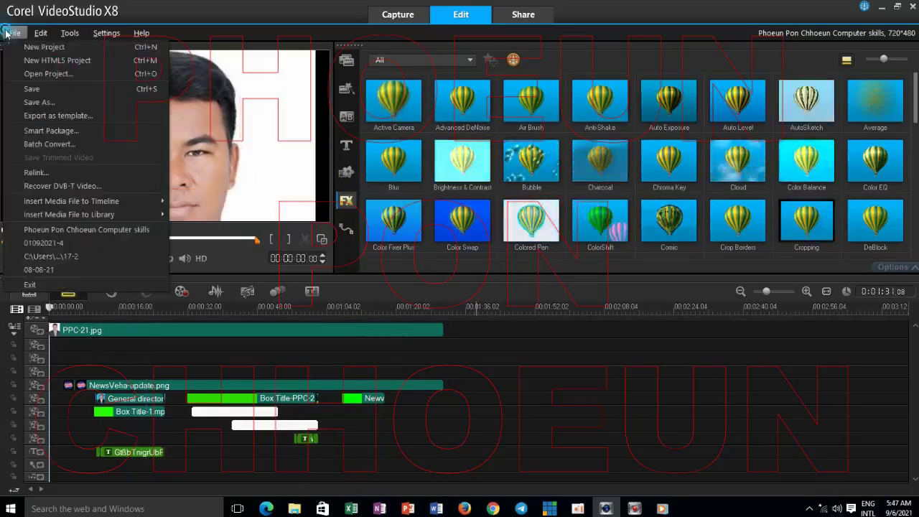
pyautogui.click(29, 87)
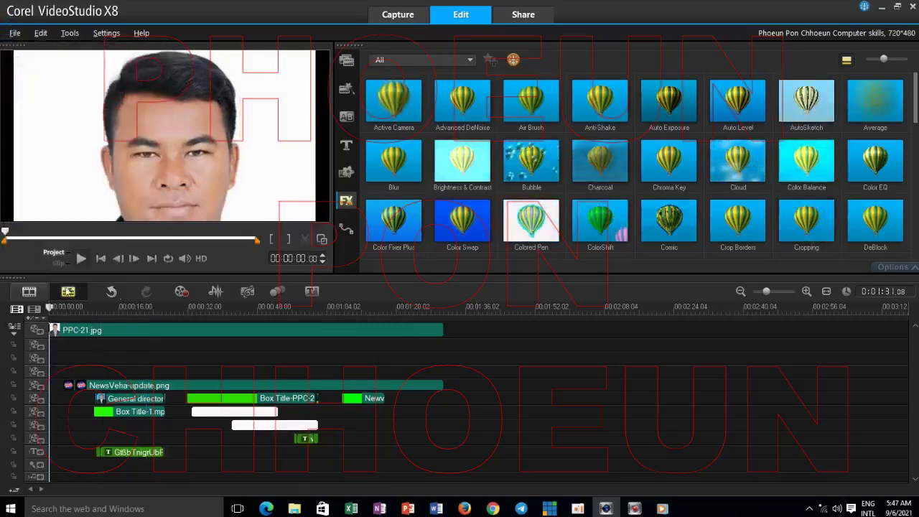
pyautogui.click(81, 263)
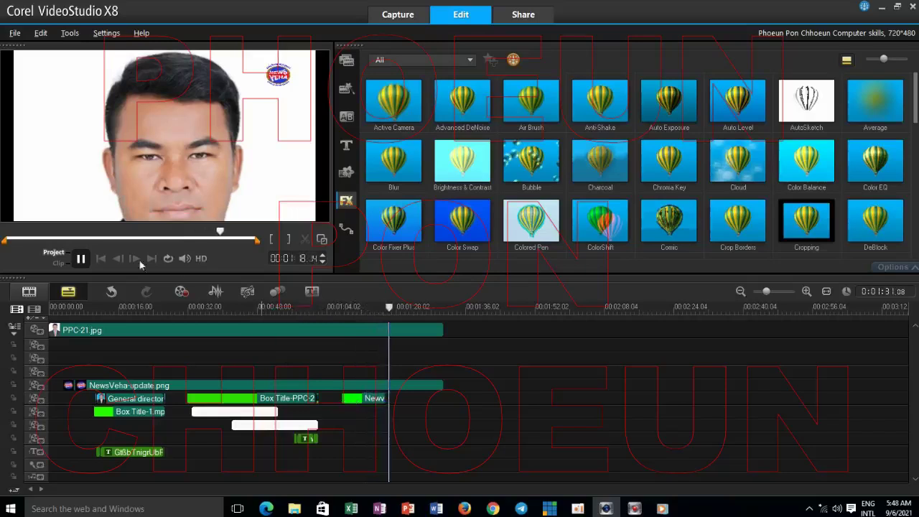
pyautogui.click(81, 258)
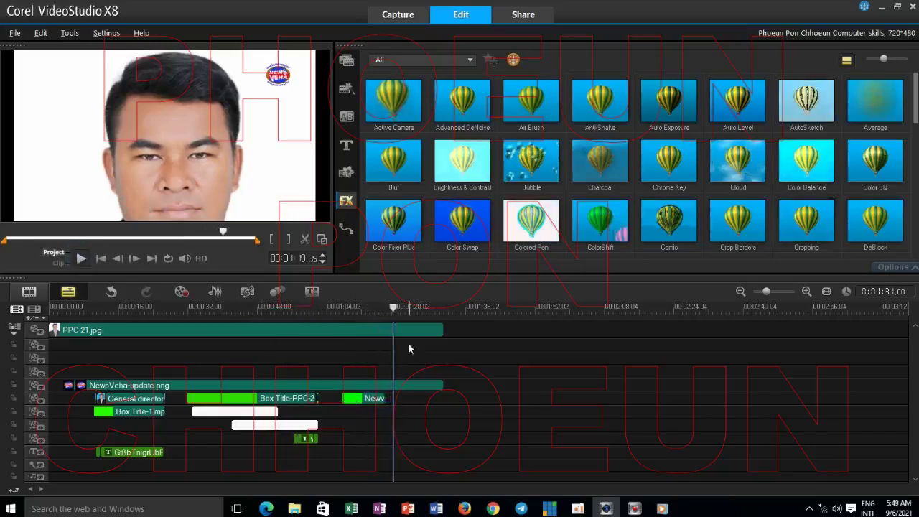
# Step: Split the PPC-21.jpg photo and the NewsVeha-update.png logo at about 00:01:20 and delete both trailing pieces
pyautogui.moveTo(404, 314); pyautogui.dragTo(399, 309)
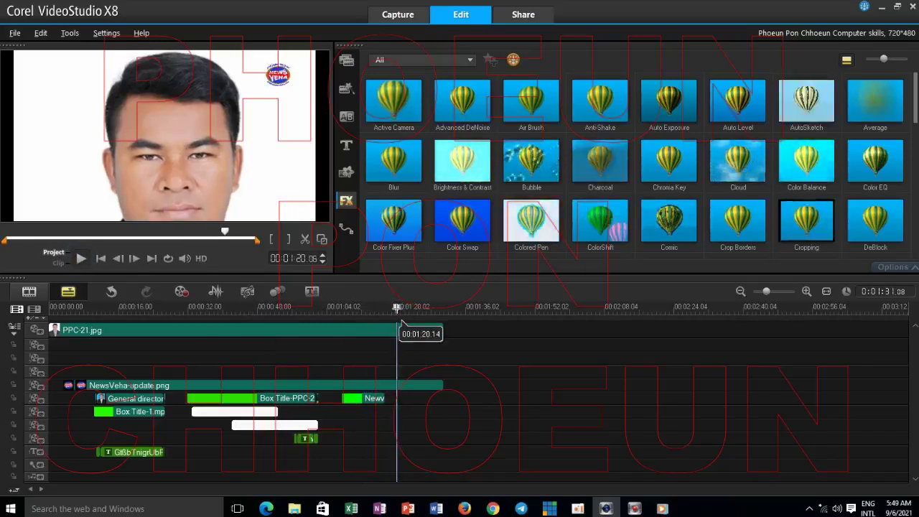
pyautogui.moveTo(414, 341); pyautogui.dragTo(425, 329)
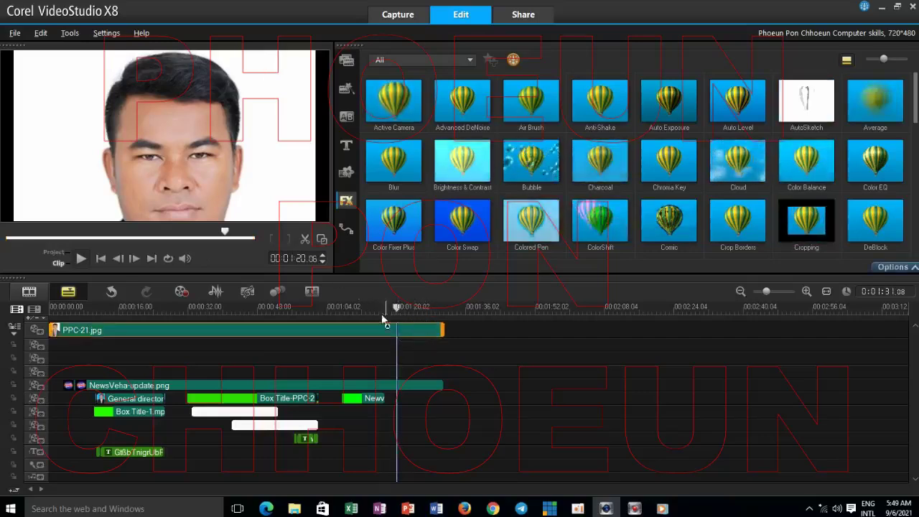
pyautogui.click(305, 239)
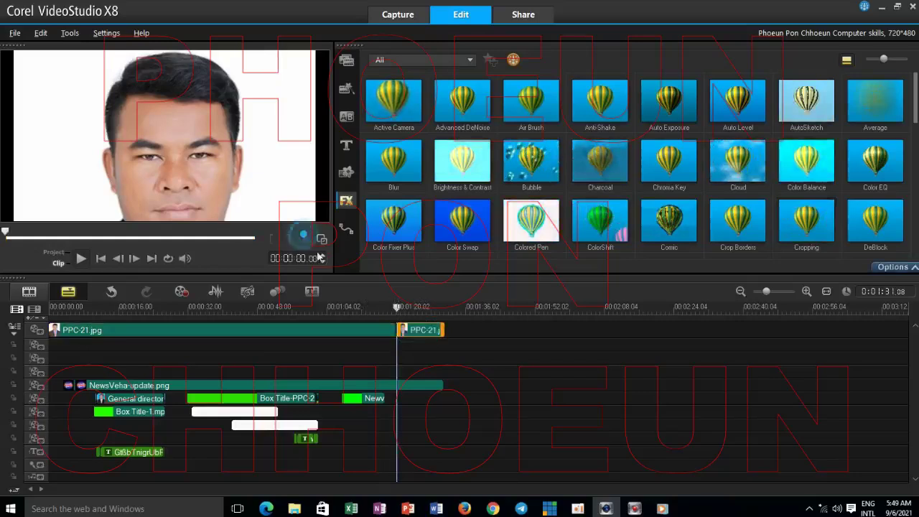
pyautogui.click(432, 384)
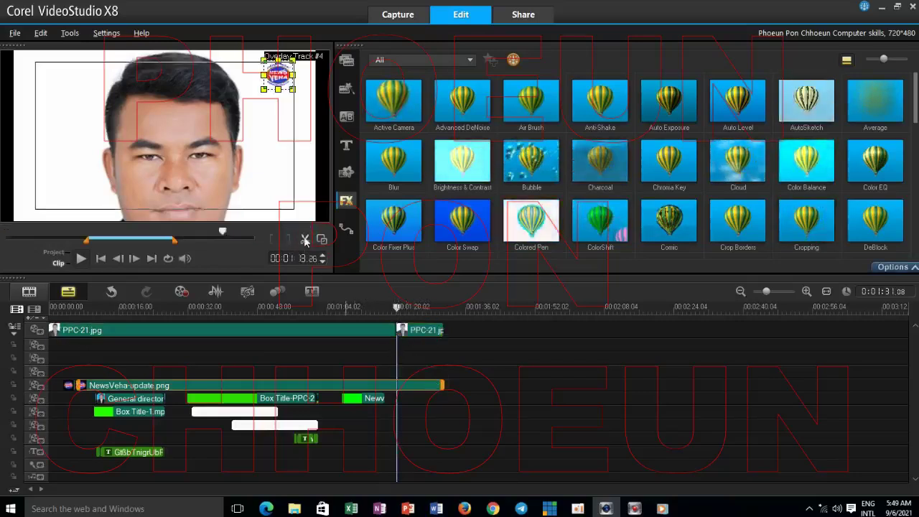
pyautogui.click(423, 383)
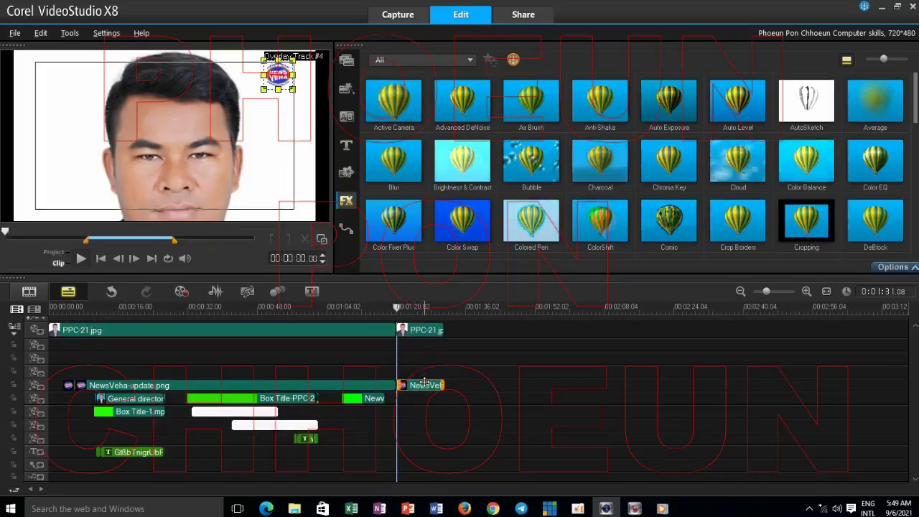
pyautogui.click(421, 330)
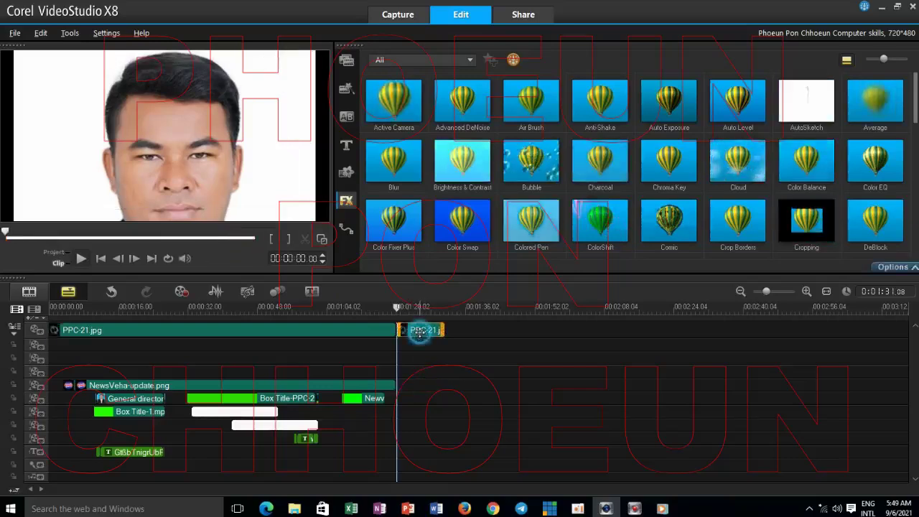
pyautogui.press('Delete')
# Step: Play back the project's ending from about 00:01:06 and save the project
pyautogui.moveTo(406, 309); pyautogui.dragTo(338, 308)
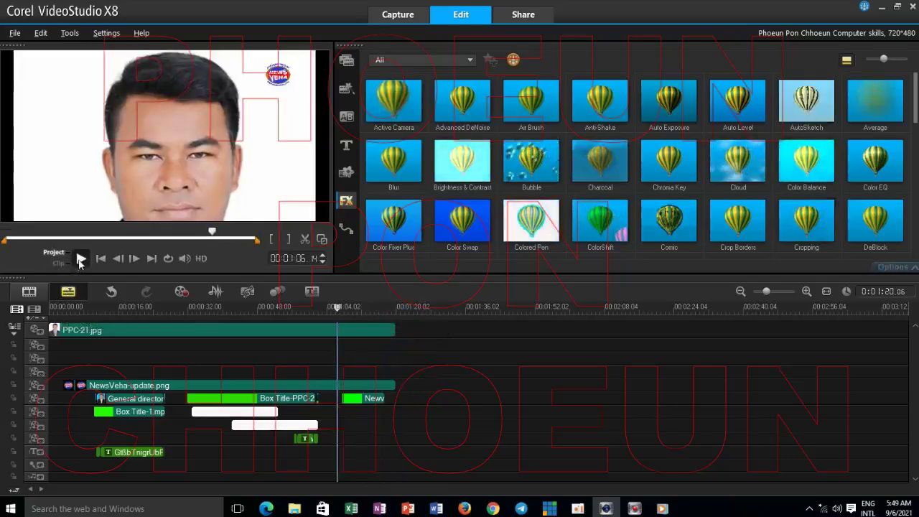
pyautogui.click(79, 260)
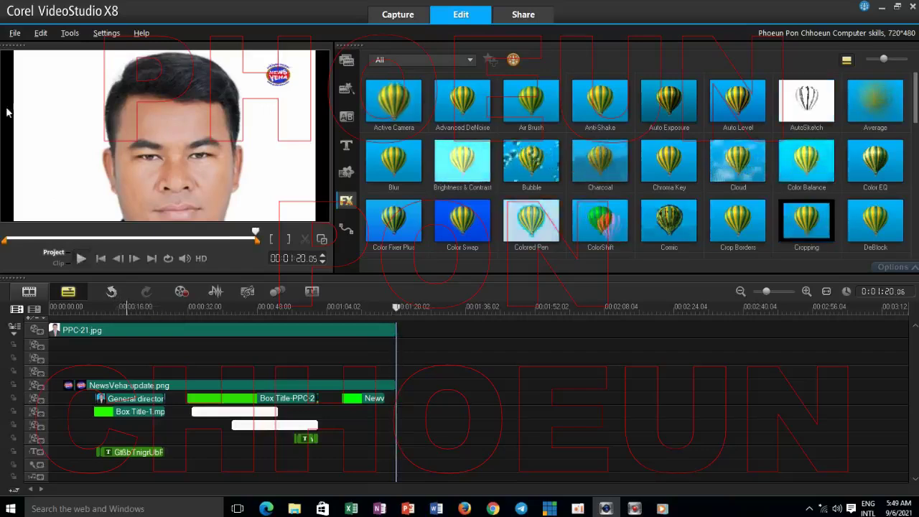
pyautogui.click(15, 33)
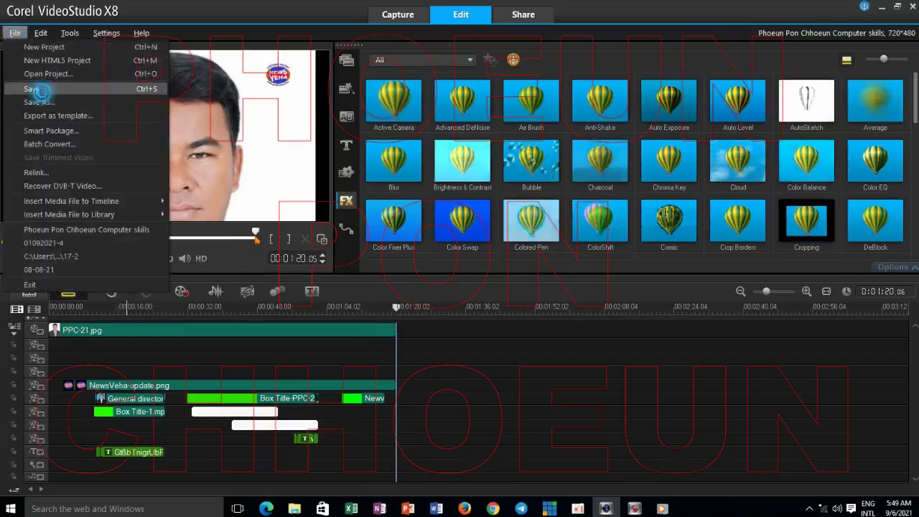
pyautogui.click(34, 88)
# Step: Set up the video export as MPEG-4 with the MPEG-4 AVC (1920 x 1080, 30p, 15Mbps) profile
pyautogui.click(541, 20)
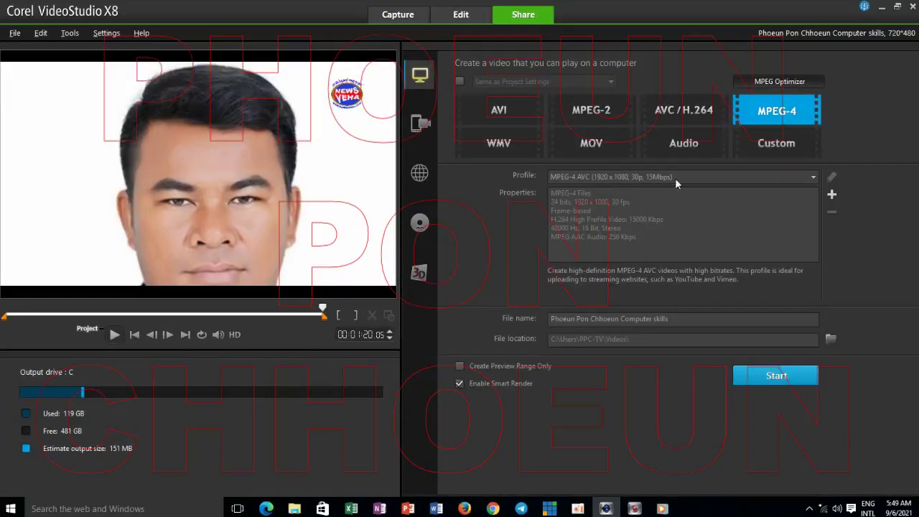
pyautogui.click(677, 177)
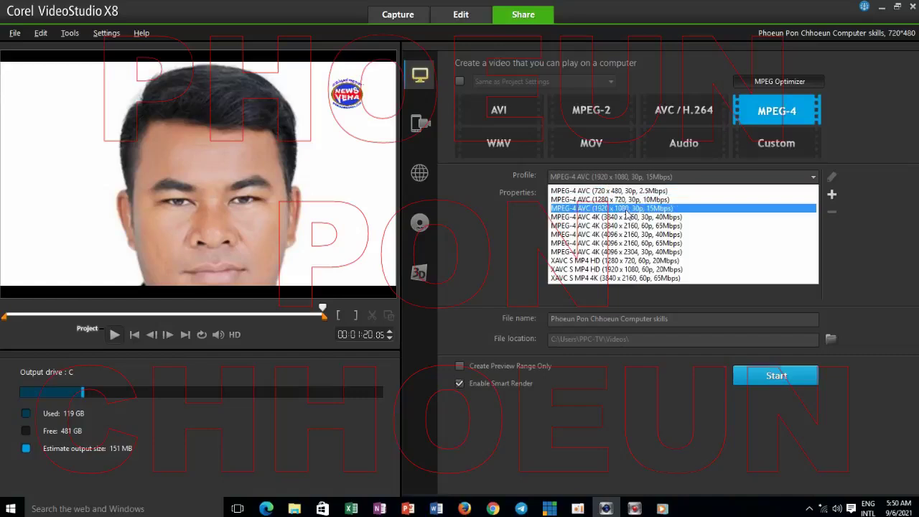
pyautogui.click(627, 210)
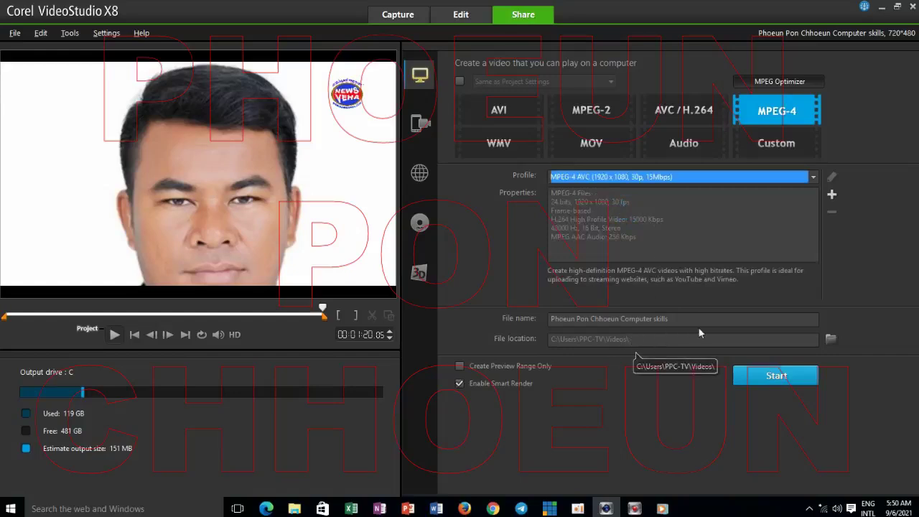
# Step: Set the export file location to the root of Removable Disk (H:), keeping the proposed file name
pyautogui.click(831, 339)
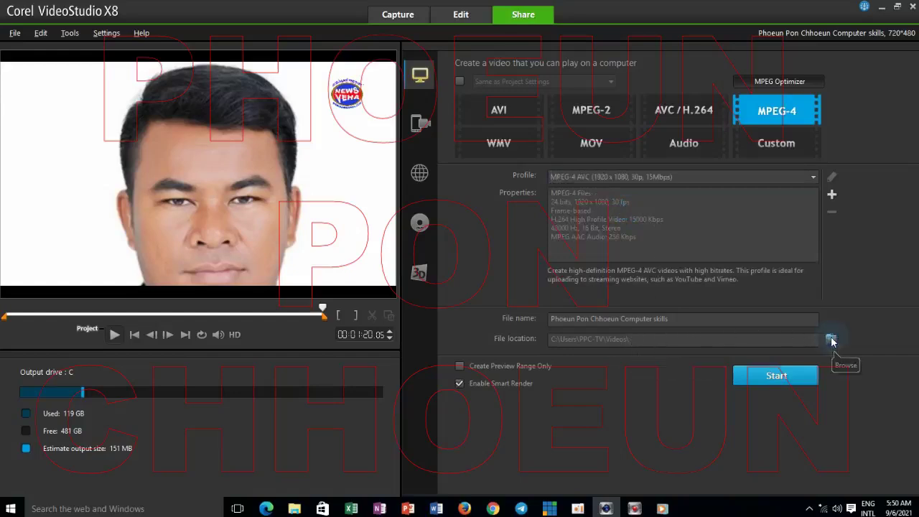
pyautogui.click(333, 283)
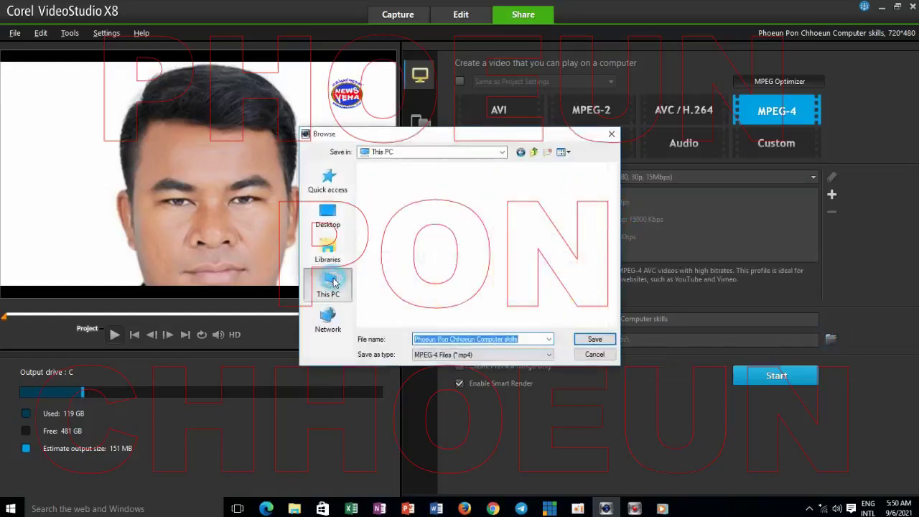
pyautogui.click(390, 244)
pyautogui.scroll(-3, 421, 262)
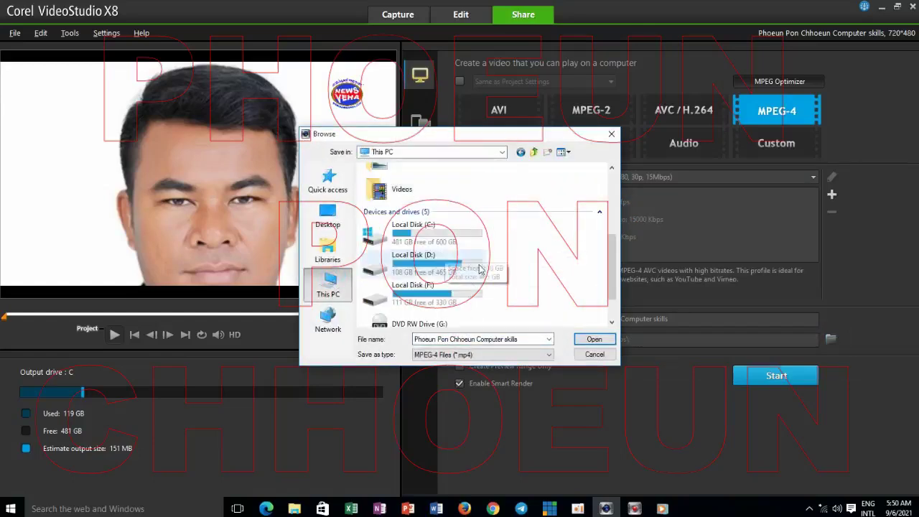
pyautogui.scroll(-2, 436, 299)
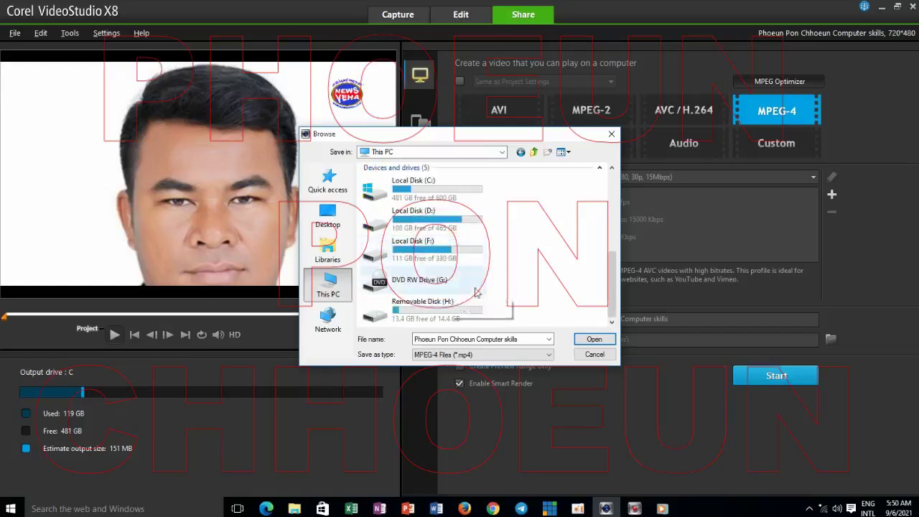
pyautogui.doubleClick(438, 317)
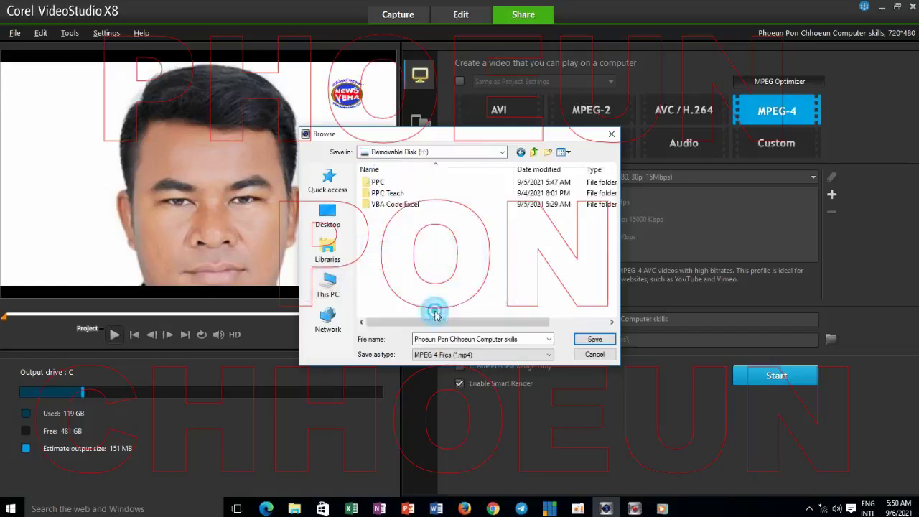
pyautogui.click(530, 338)
pyautogui.click(529, 336)
pyautogui.click(599, 341)
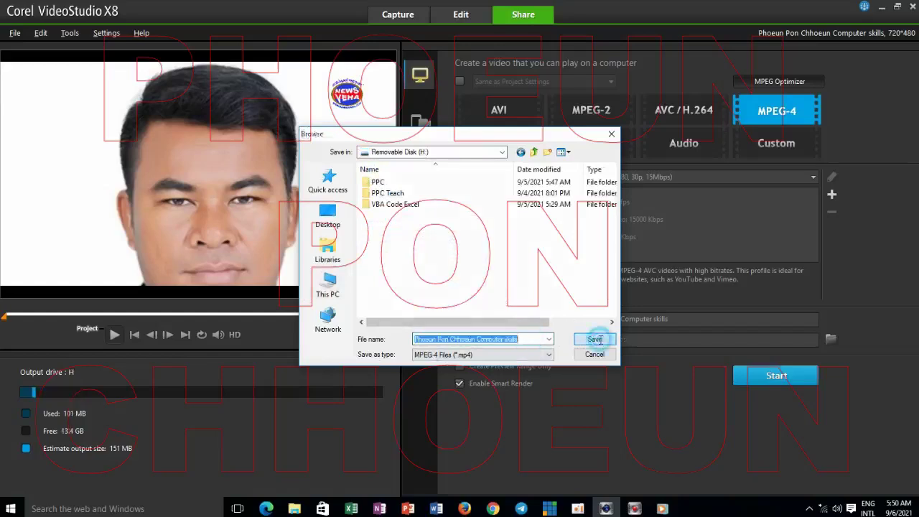
# Step: Render the MPEG-4 video, toggling the preview during rendering, and return to the Edit workspace
pyautogui.click(779, 377)
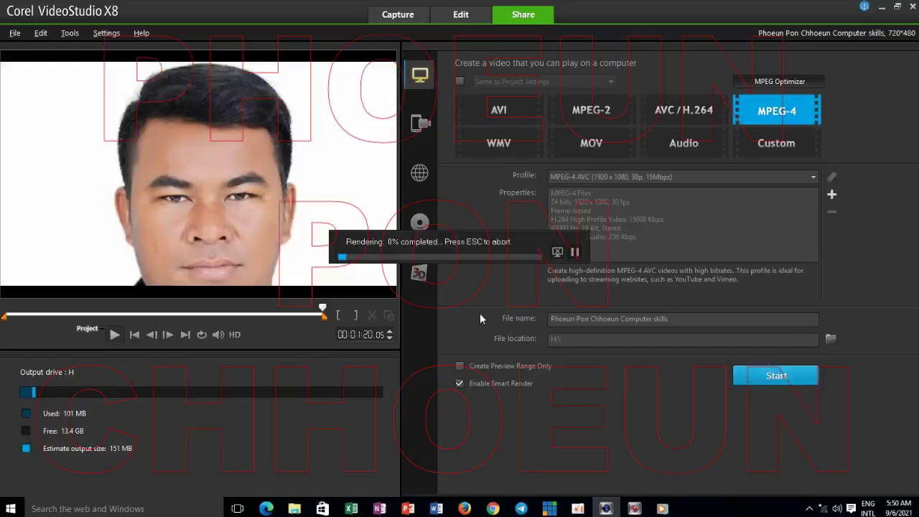
pyautogui.click(558, 252)
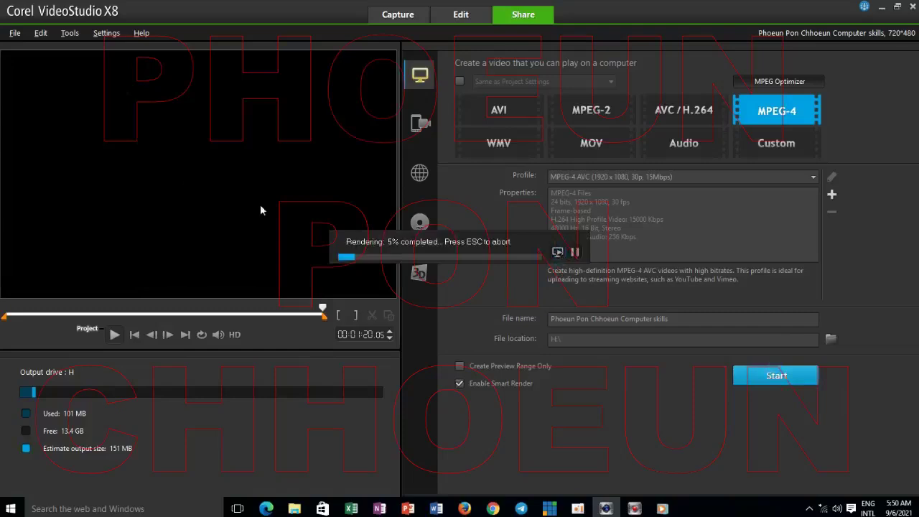
pyautogui.click(557, 252)
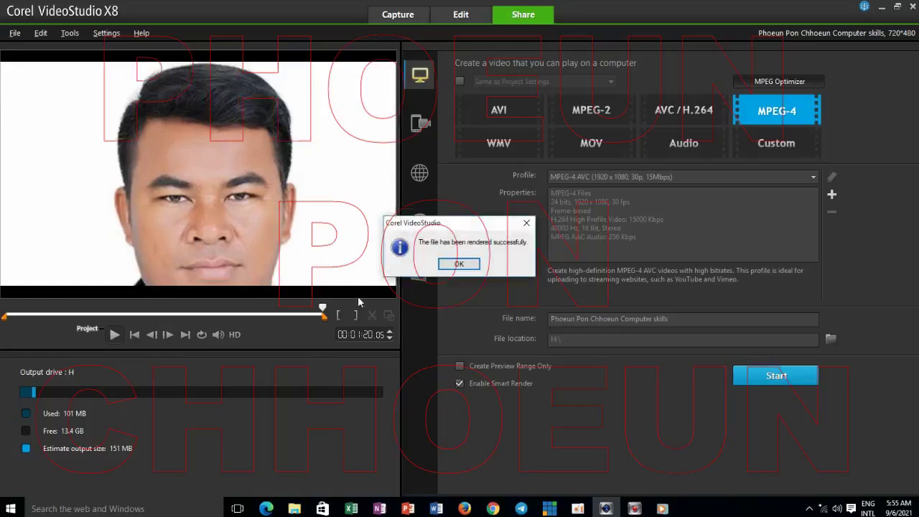
pyautogui.click(463, 266)
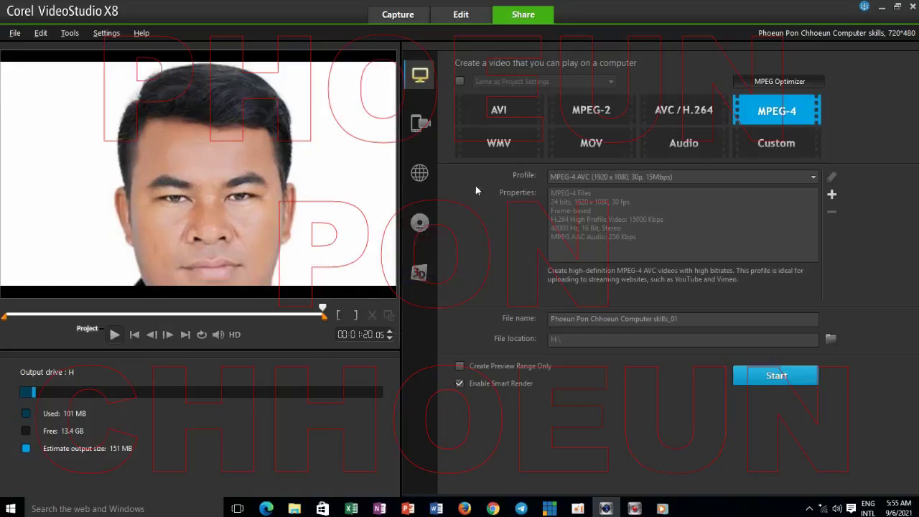
pyautogui.click(452, 15)
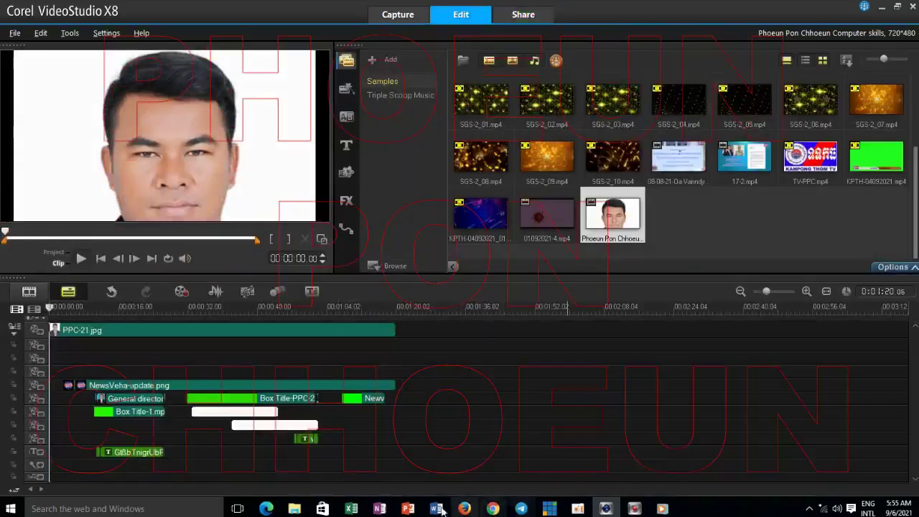
# Step: Switch to File Explorer, maximize the PPC Teach folder window and refresh its contents to look for the rendered video
pyautogui.click(294, 508)
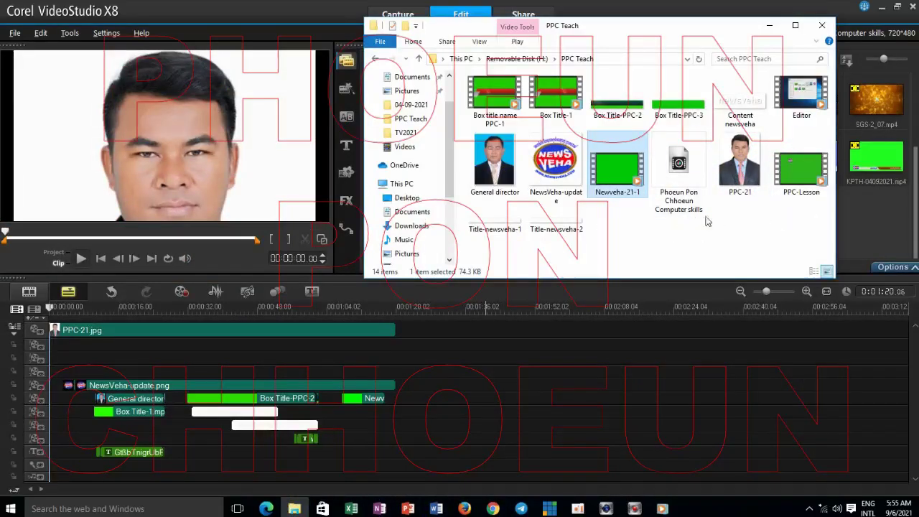
pyautogui.rightClick(734, 228)
pyautogui.click(767, 271)
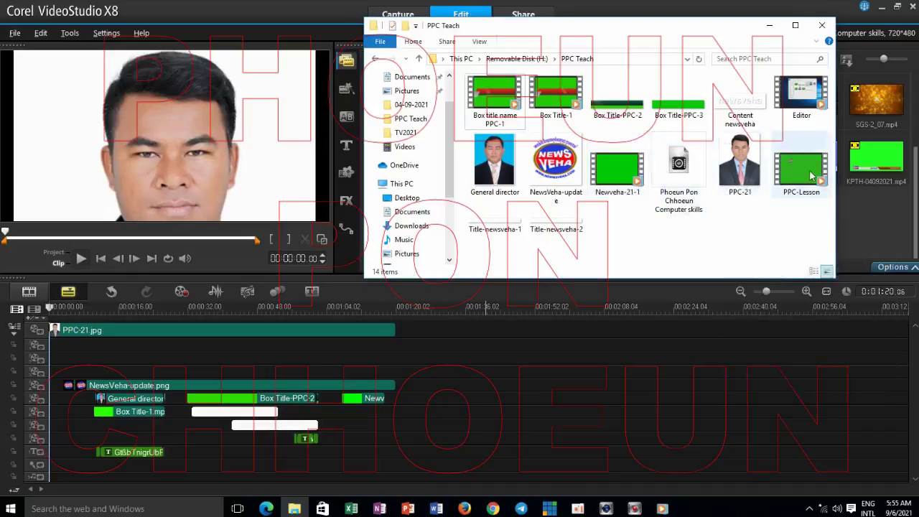
pyautogui.click(795, 25)
pyautogui.rightClick(428, 189)
pyautogui.click(473, 237)
pyautogui.rightClick(444, 219)
pyautogui.moveTo(473, 244)
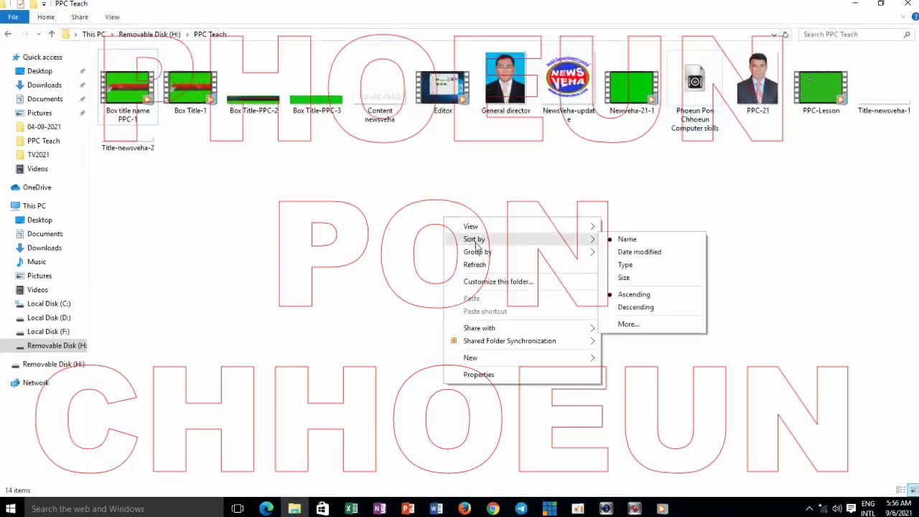
pyautogui.click(484, 265)
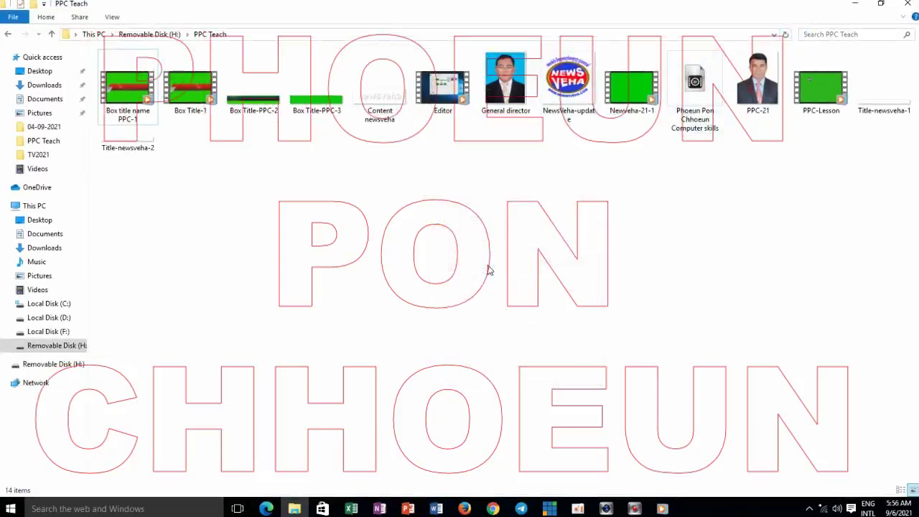
# Step: Move the rendered video from the root of Removable Disk (H:) into the PPC Teach folder and open that folder
pyautogui.click(51, 34)
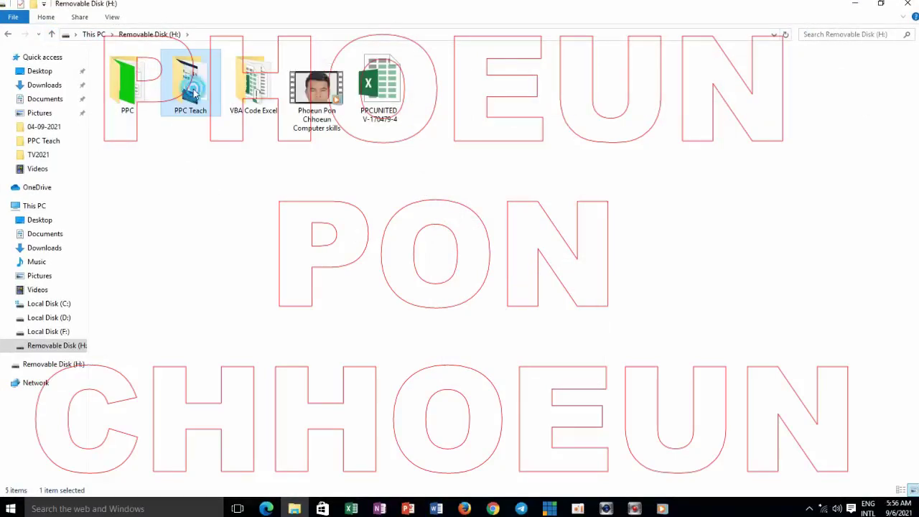
pyautogui.doubleClick(193, 117)
pyautogui.click(51, 33)
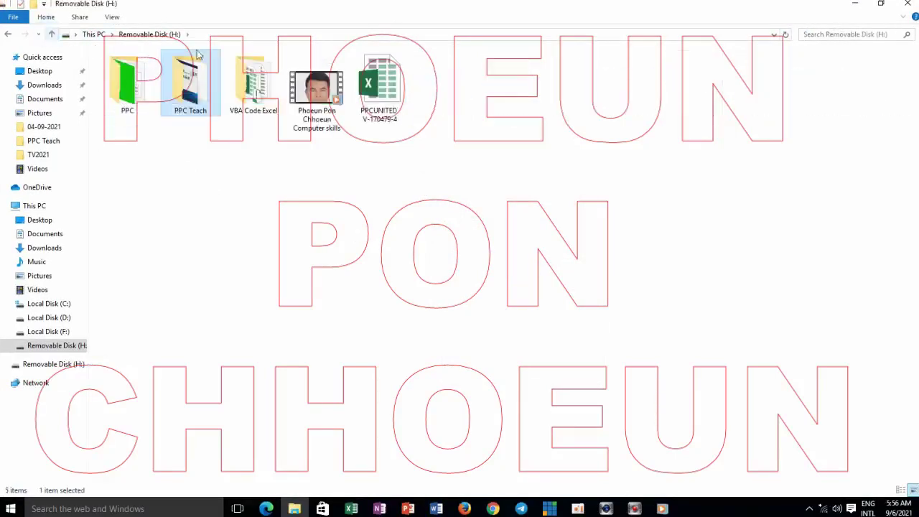
pyautogui.click(314, 88)
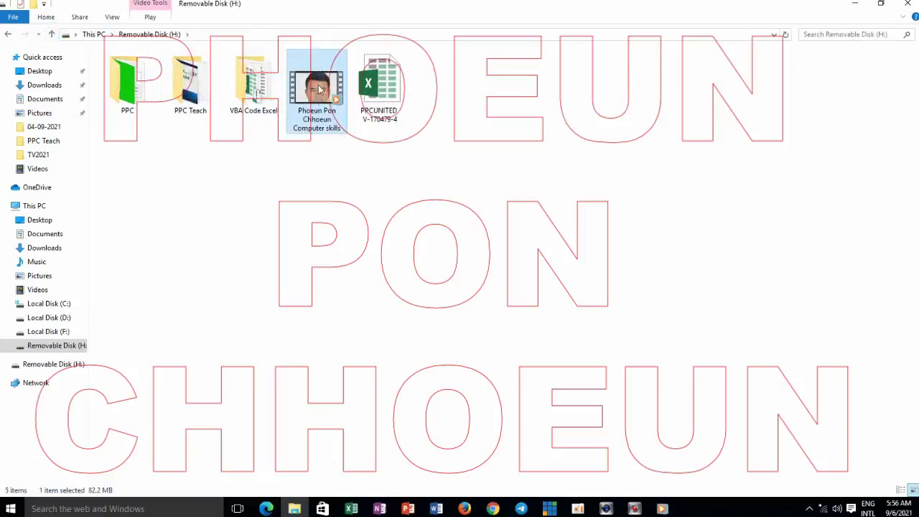
pyautogui.moveTo(310, 102); pyautogui.dragTo(200, 103)
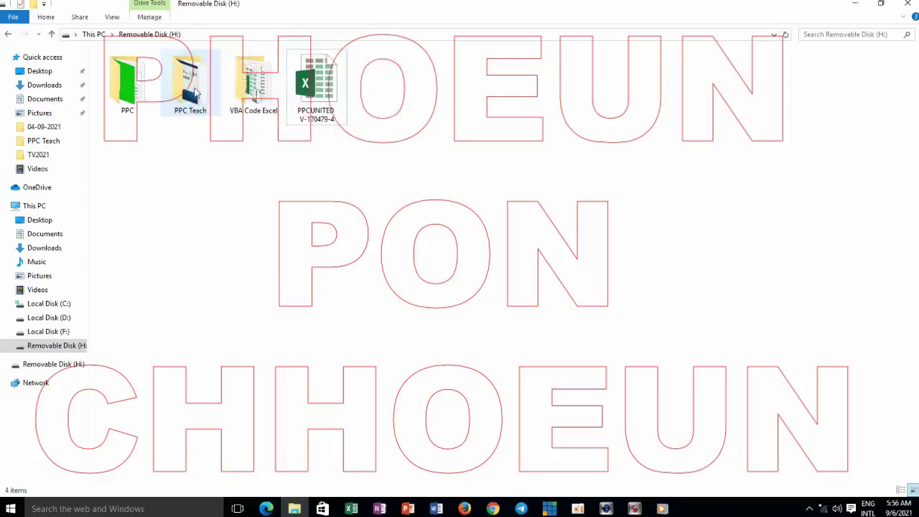
pyautogui.doubleClick(203, 87)
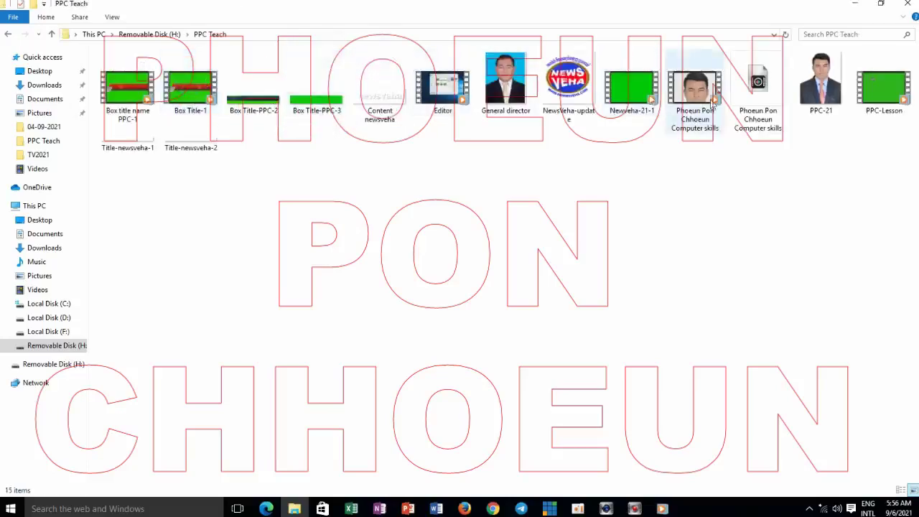
# Step: Play the rendered video from the PPC Teach folder, and back in VideoStudio delete its missing-file entry from the library
pyautogui.doubleClick(694, 93)
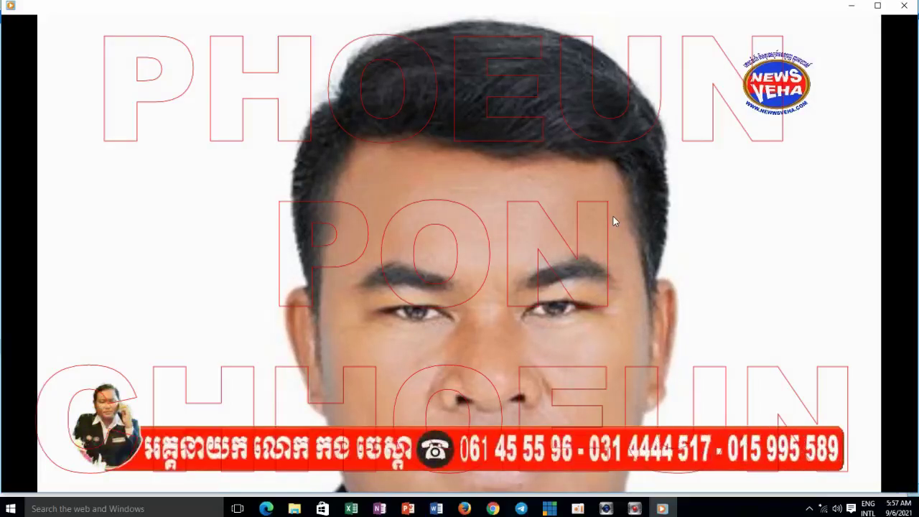
pyautogui.moveTo(796, 92)
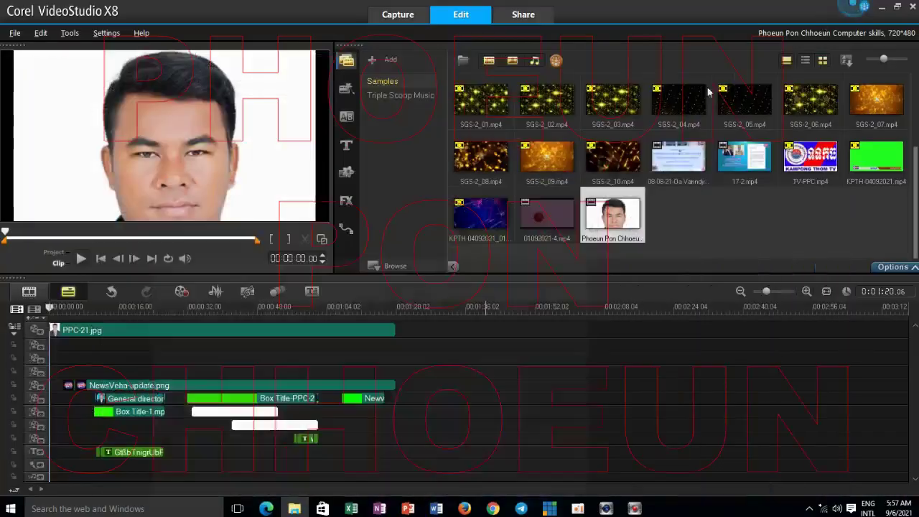
pyautogui.click(855, 3)
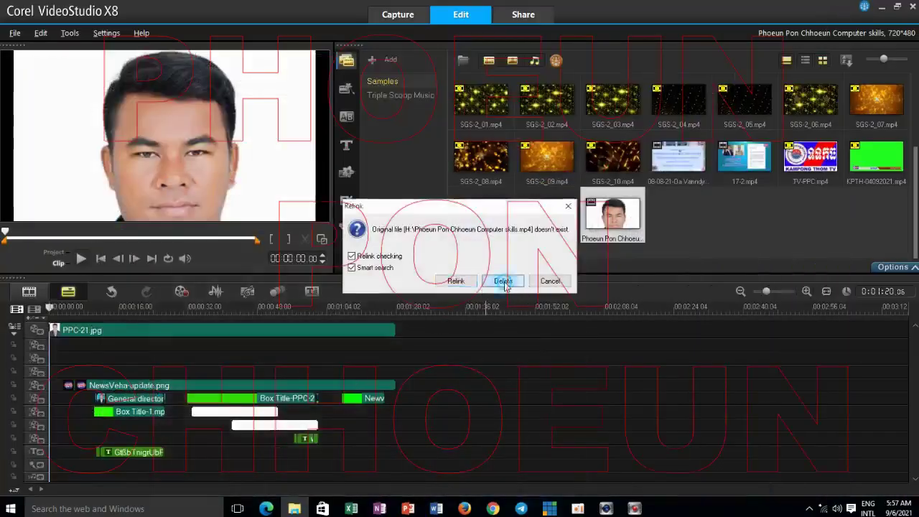
pyautogui.click(503, 282)
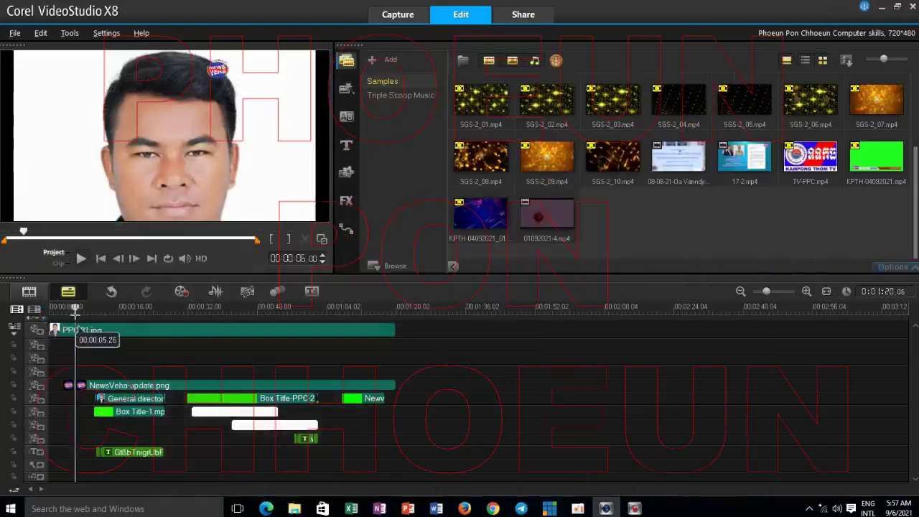
# Step: Scrub through the project timeline from the start to the contact banner at about 00:01:11 to review the overlays
pyautogui.moveTo(39, 314); pyautogui.dragTo(312, 318)
pyautogui.press('Home')
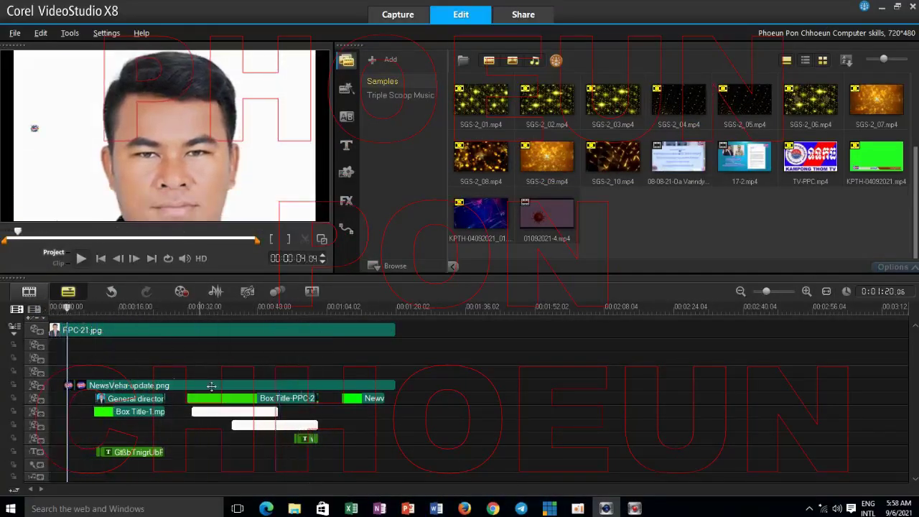
pyautogui.click(56, 309)
pyautogui.moveTo(57, 327); pyautogui.dragTo(360, 328)
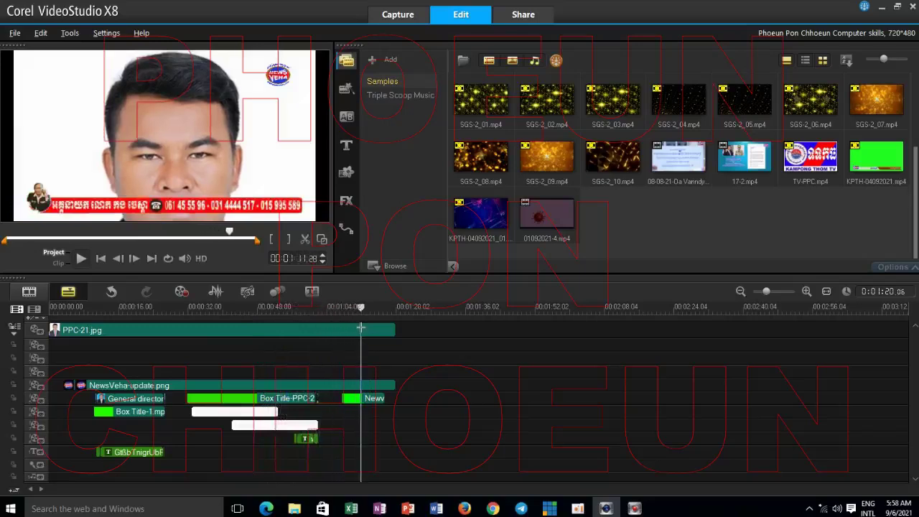